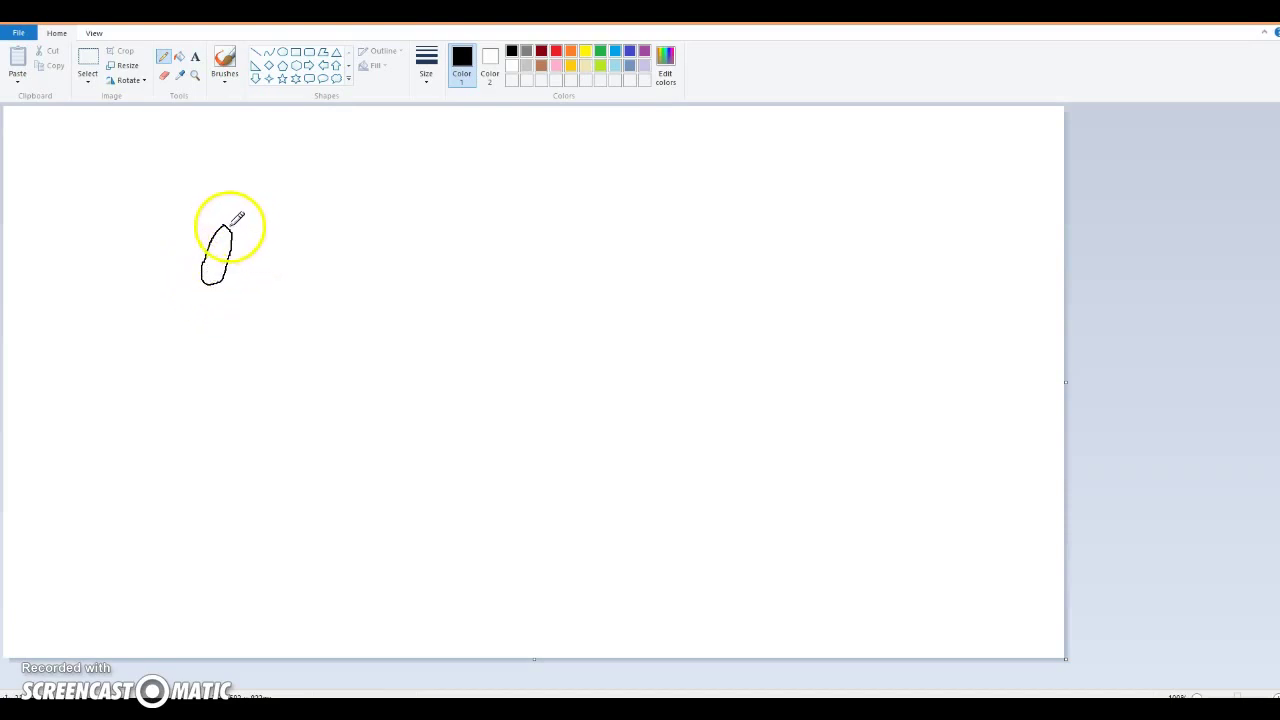
Sketch a cartoon dog in black pencil, with a head, two floppy ears, a muzzle, crossing legs and toes.
drag(230, 229, 264, 227)
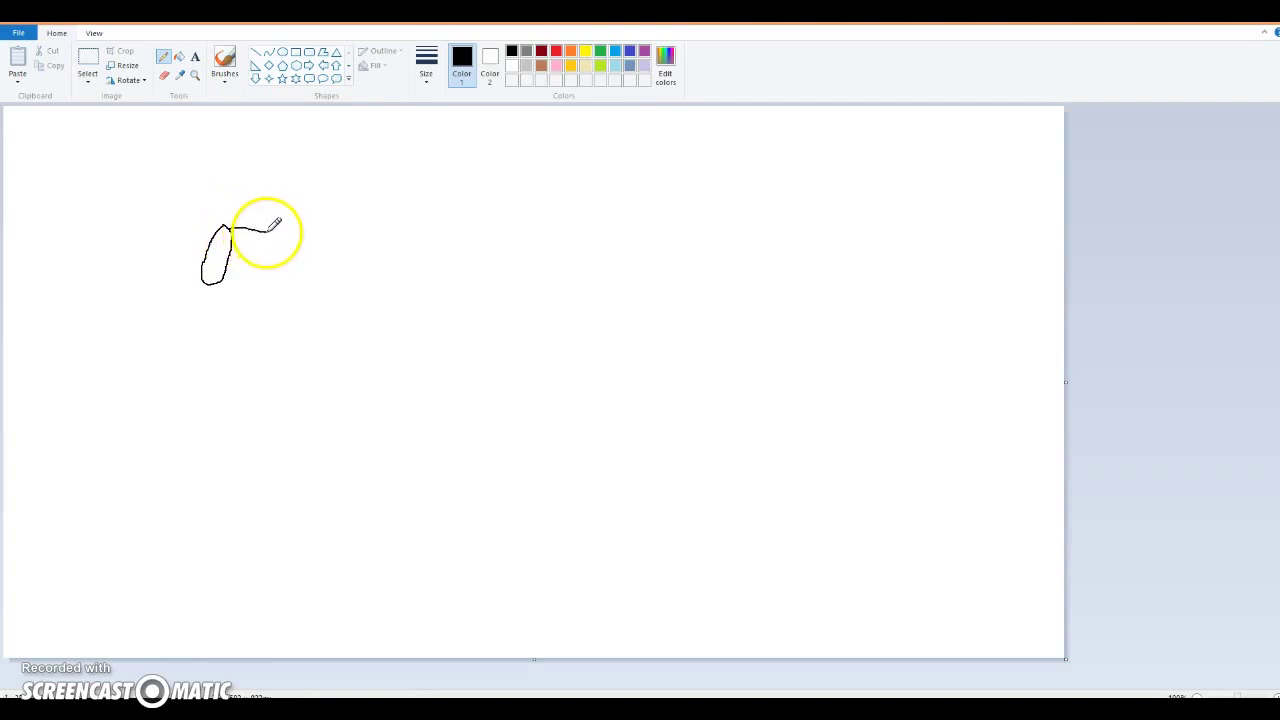
mouse_move(291, 275)
mouse_down()
mouse_move(300, 258)
mouse_move(284, 233)
mouse_up()
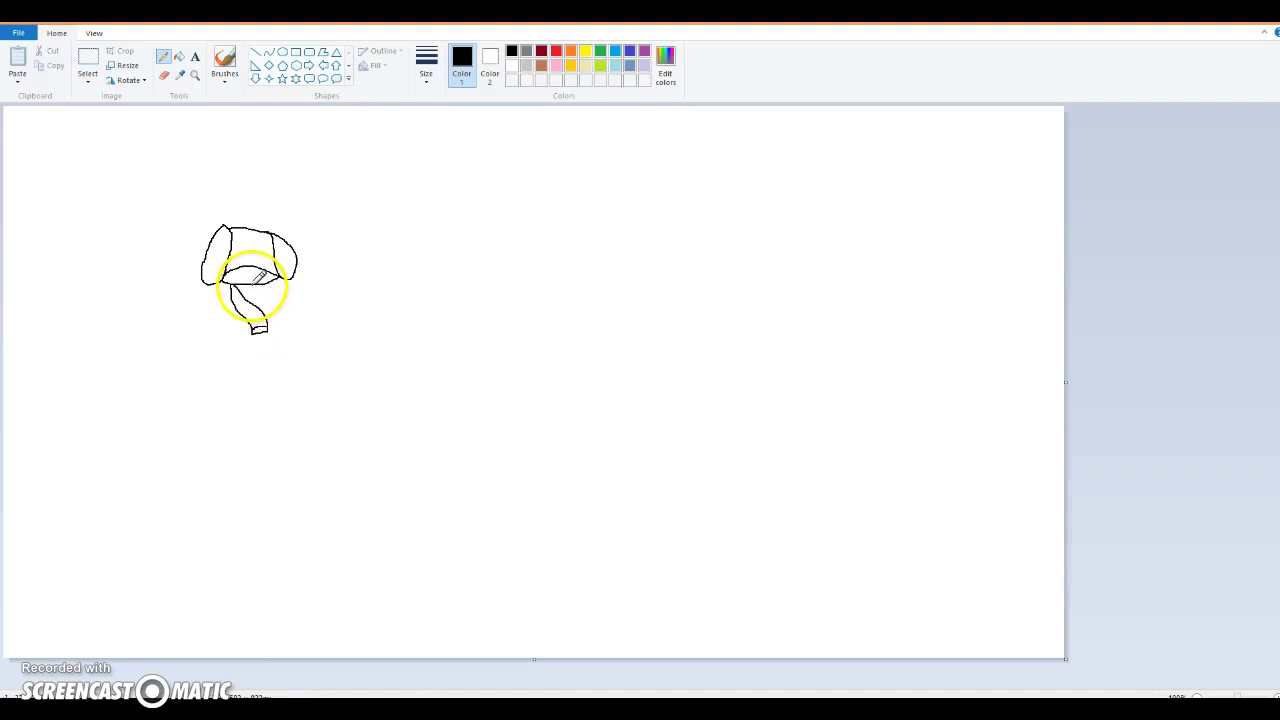
mouse_move(253, 284)
mouse_down()
mouse_move(253, 314)
mouse_move(257, 291)
mouse_move(271, 320)
mouse_up()
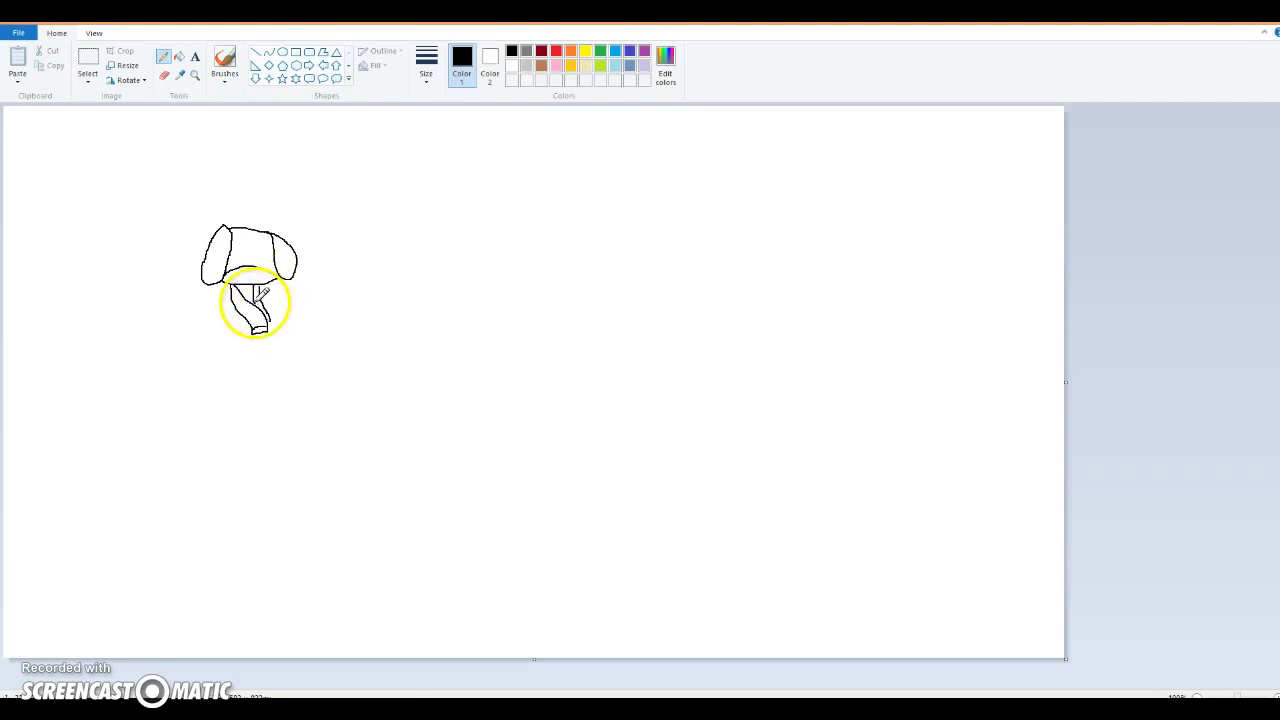
mouse_move(239, 319)
mouse_down()
mouse_move(240, 334)
mouse_move(251, 326)
mouse_up()
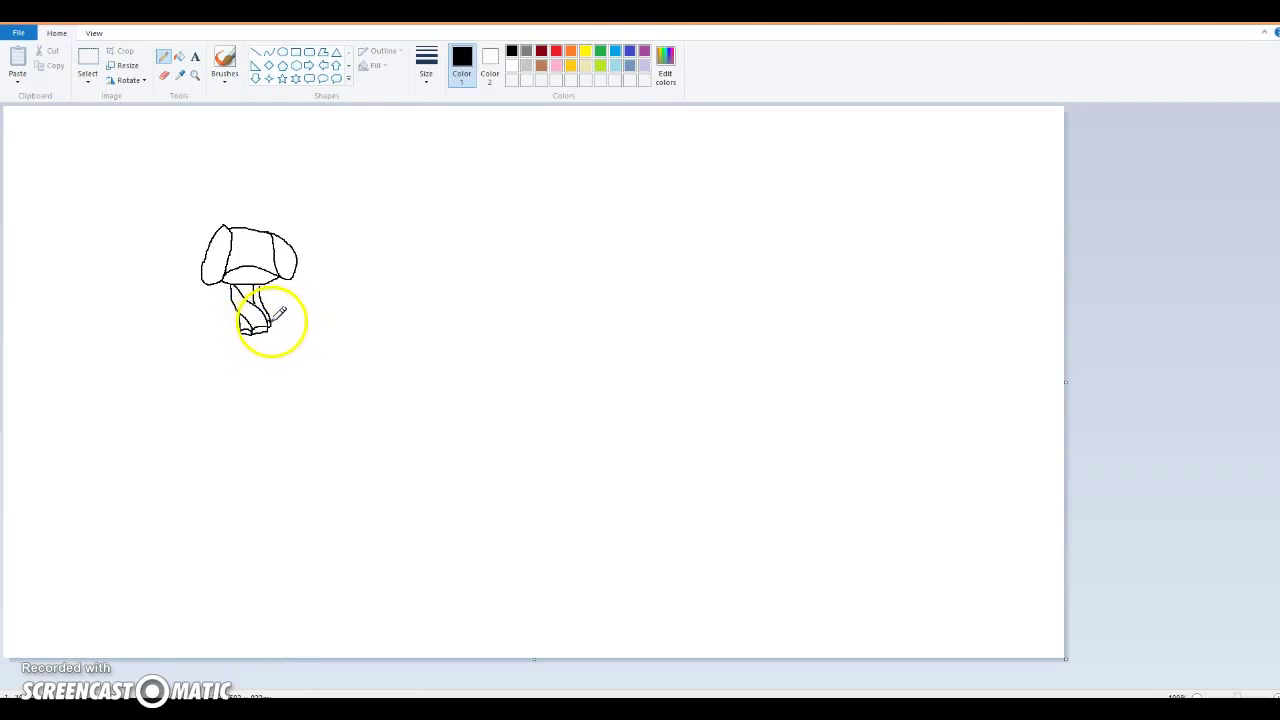
drag(278, 273, 270, 279)
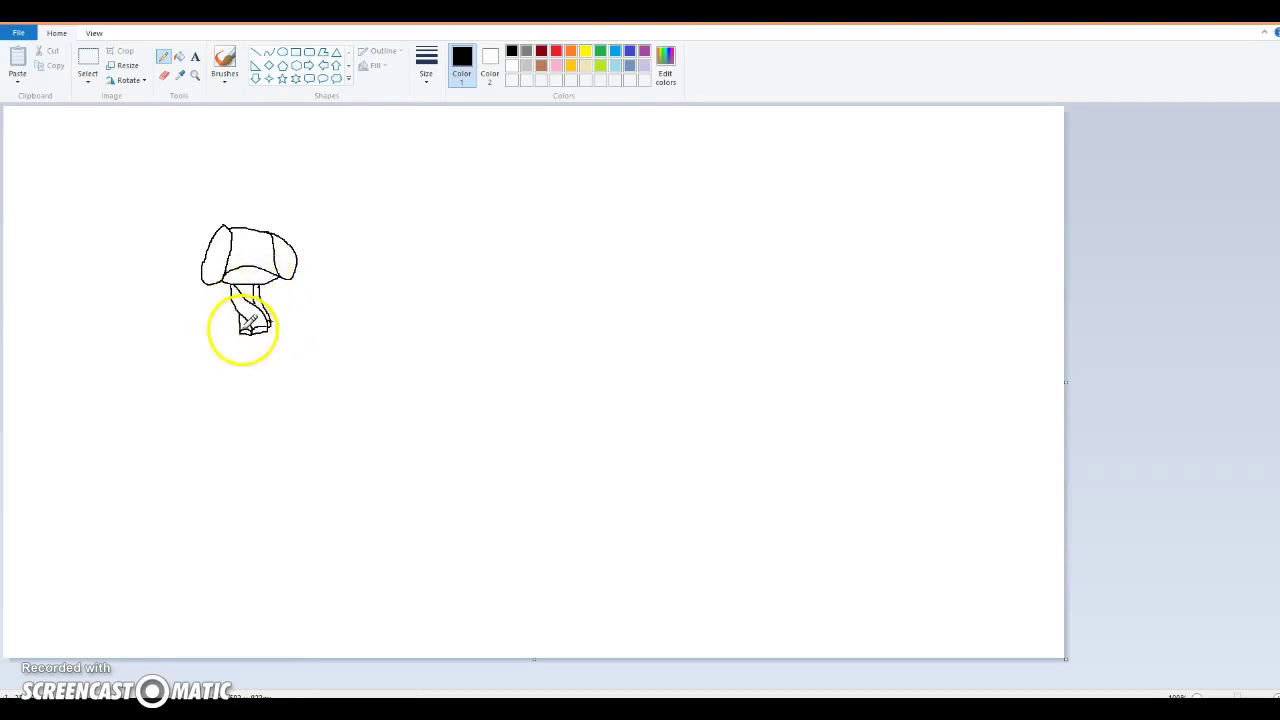
mouse_move(238, 332)
mouse_down()
mouse_move(235, 358)
mouse_move(264, 315)
mouse_move(278, 320)
mouse_move(257, 314)
mouse_move(246, 271)
mouse_move(222, 288)
mouse_move(214, 300)
mouse_move(288, 262)
mouse_move(294, 274)
mouse_up()
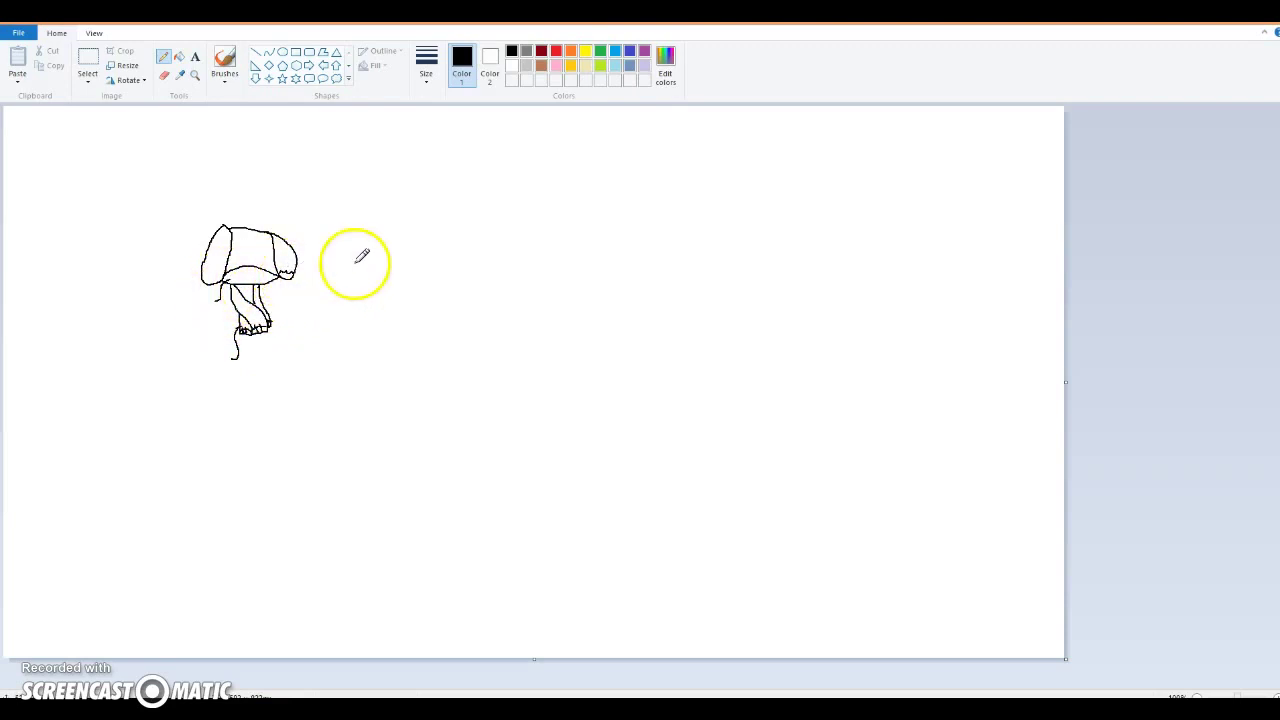
click(177, 56)
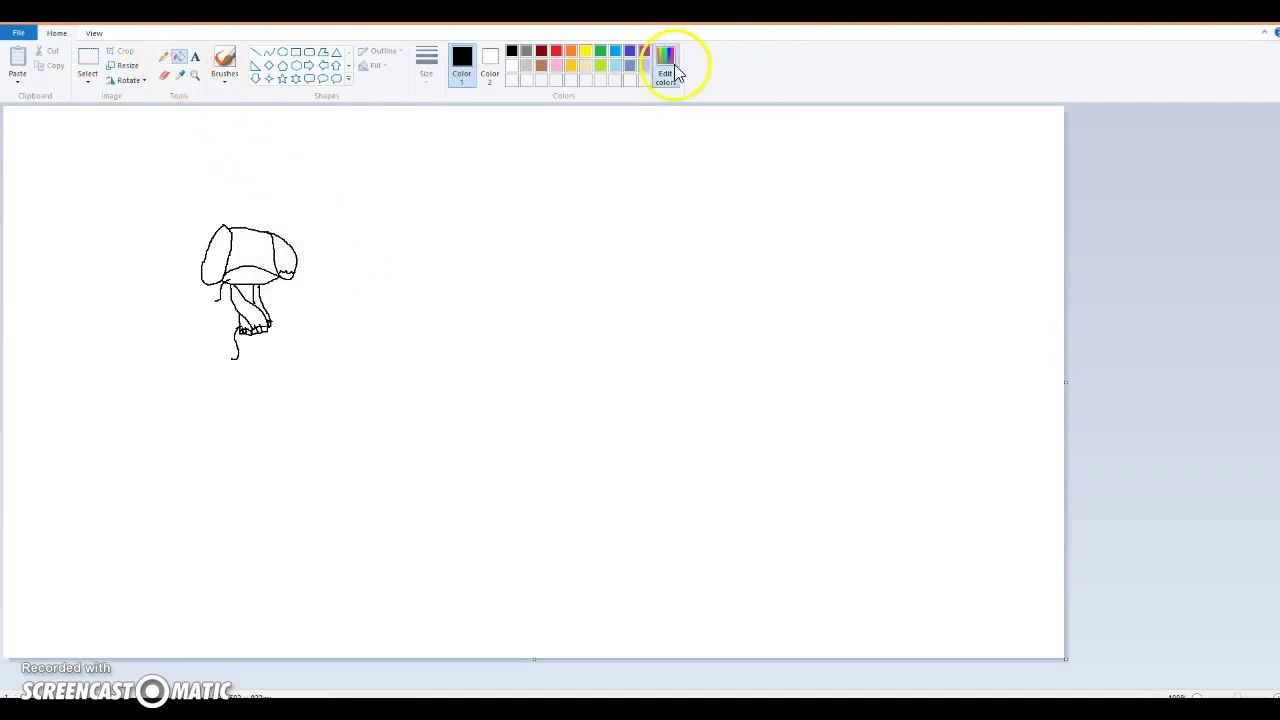
click(665, 62)
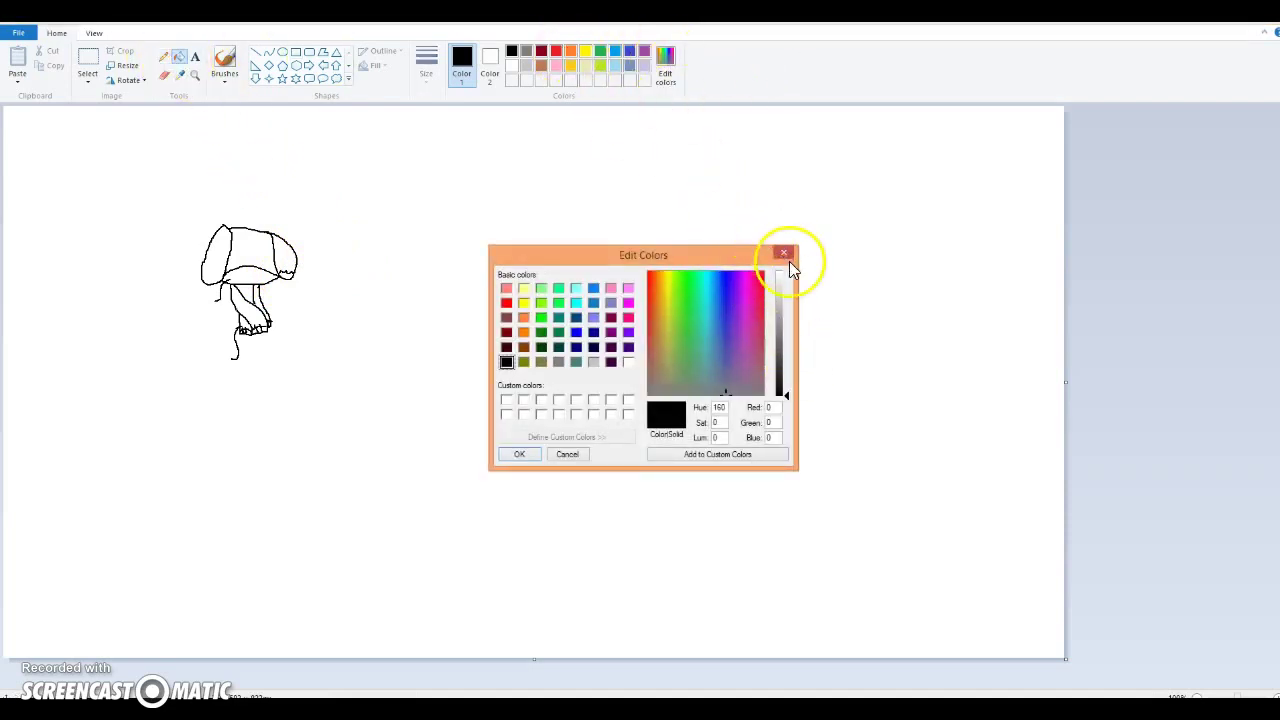
click(784, 253)
click(163, 56)
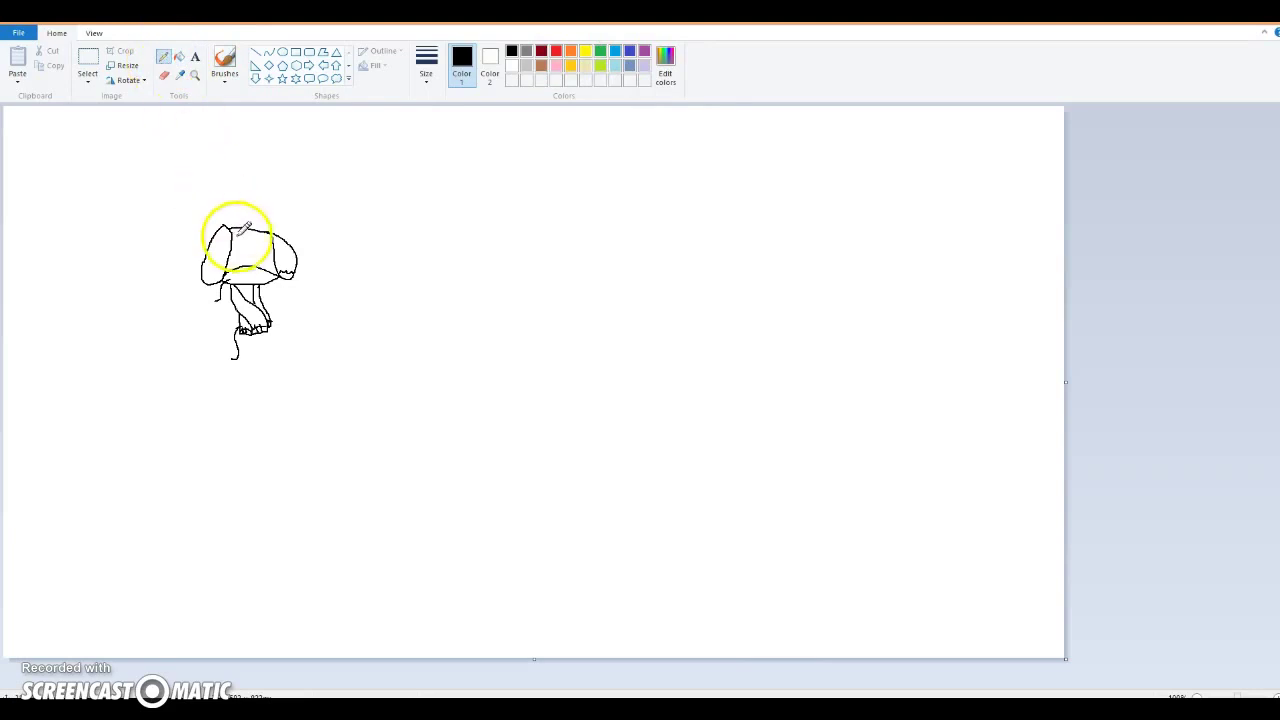
Draw two eyes on the dog's face and a small round nose on the muzzle, and fill them black.
mouse_move(242, 236)
mouse_down()
mouse_move(293, 260)
mouse_move(257, 239)
mouse_move(255, 250)
mouse_move(255, 238)
mouse_move(265, 246)
mouse_move(198, 278)
mouse_move(251, 273)
mouse_up()
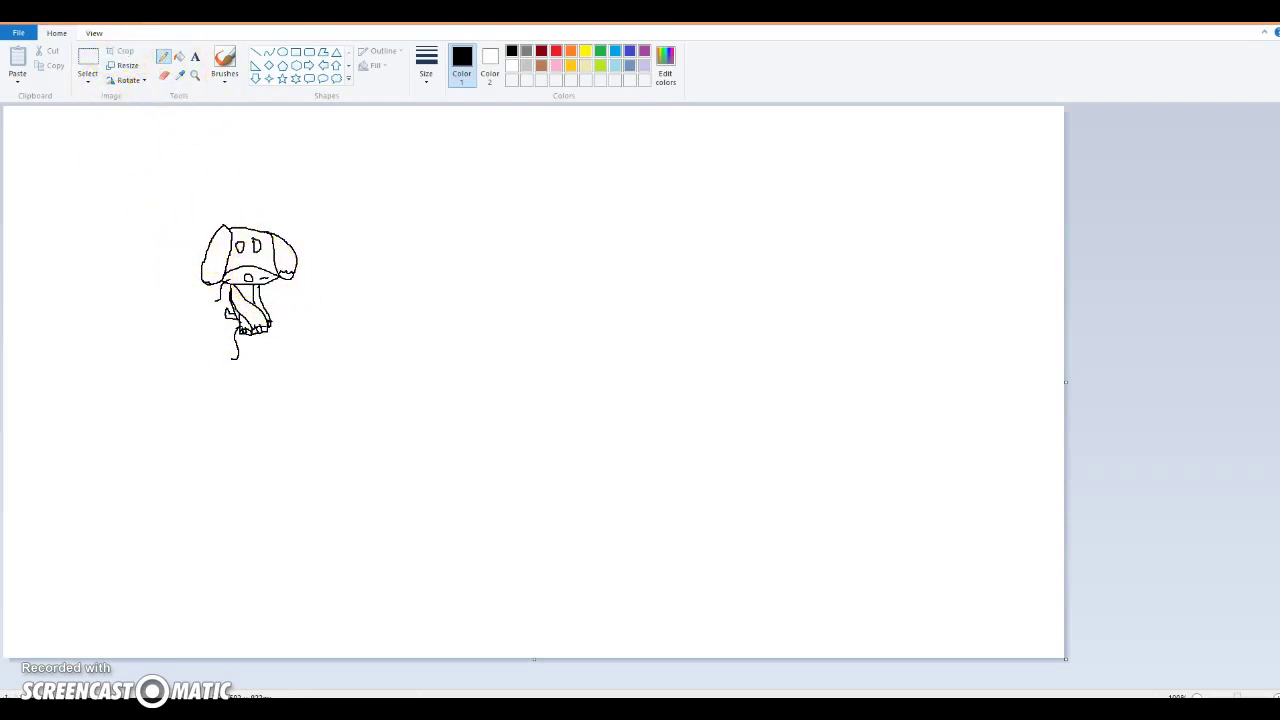
click(513, 66)
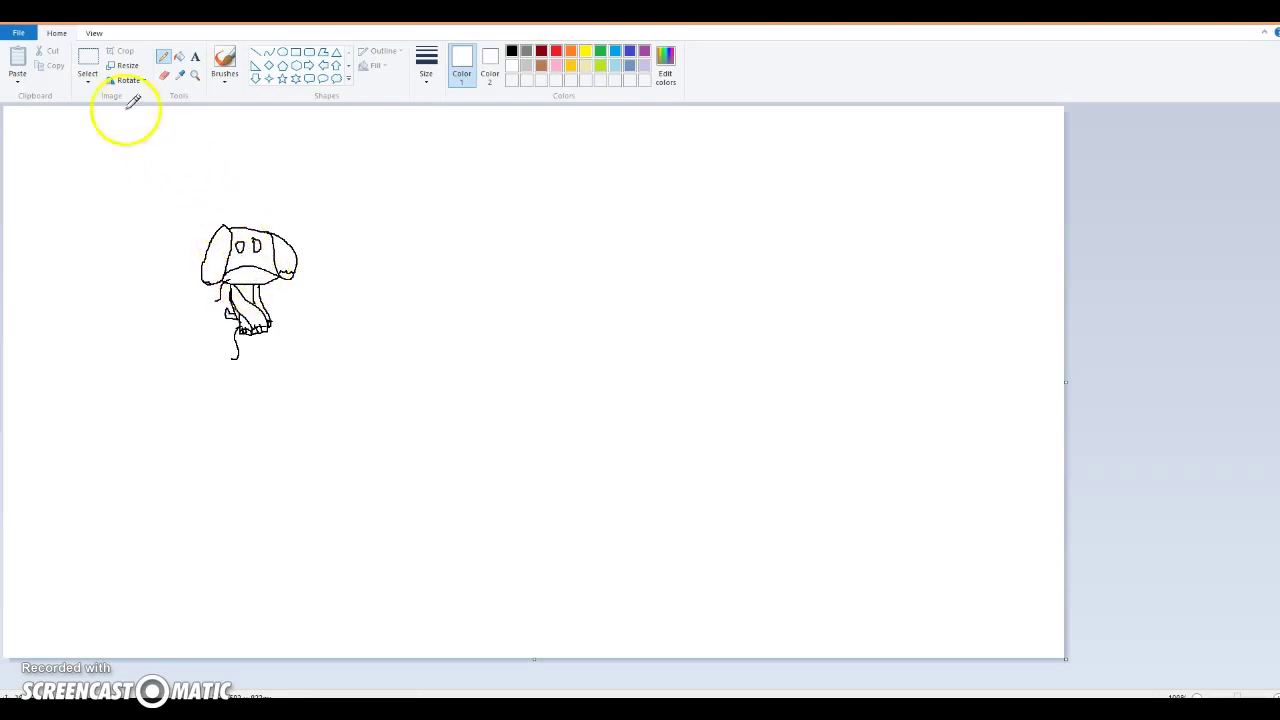
click(511, 51)
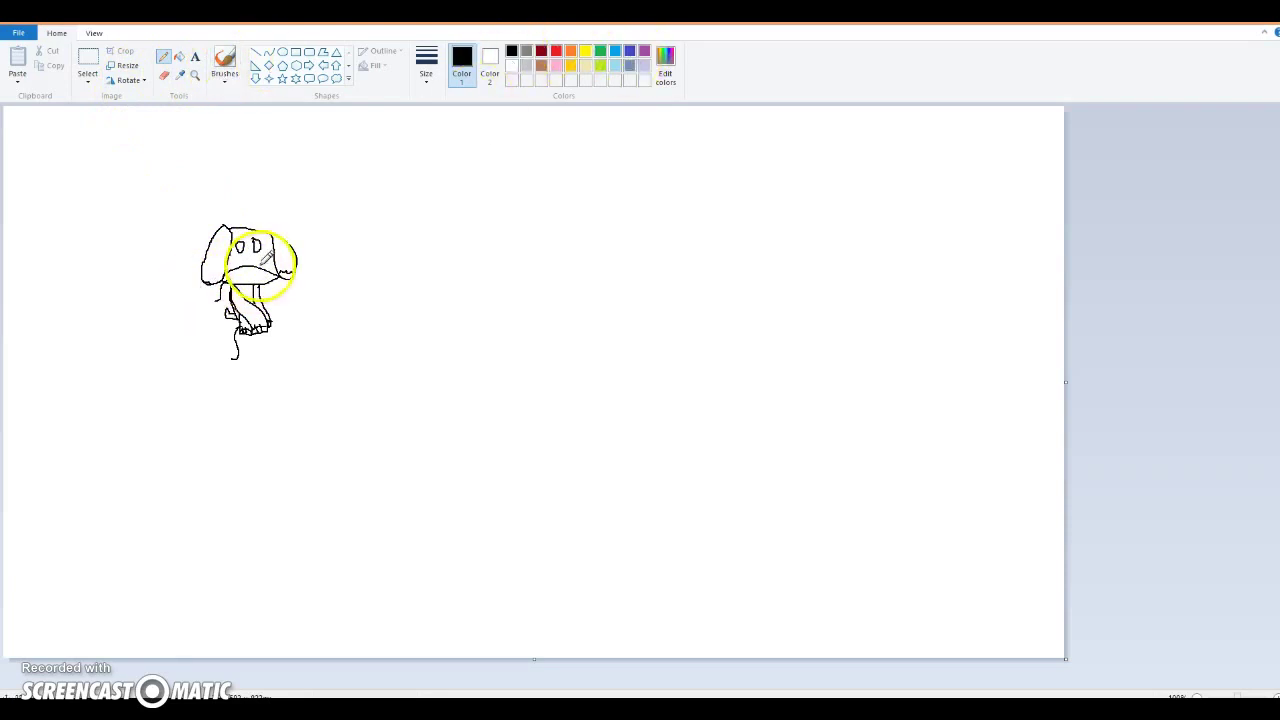
drag(250, 270, 252, 274)
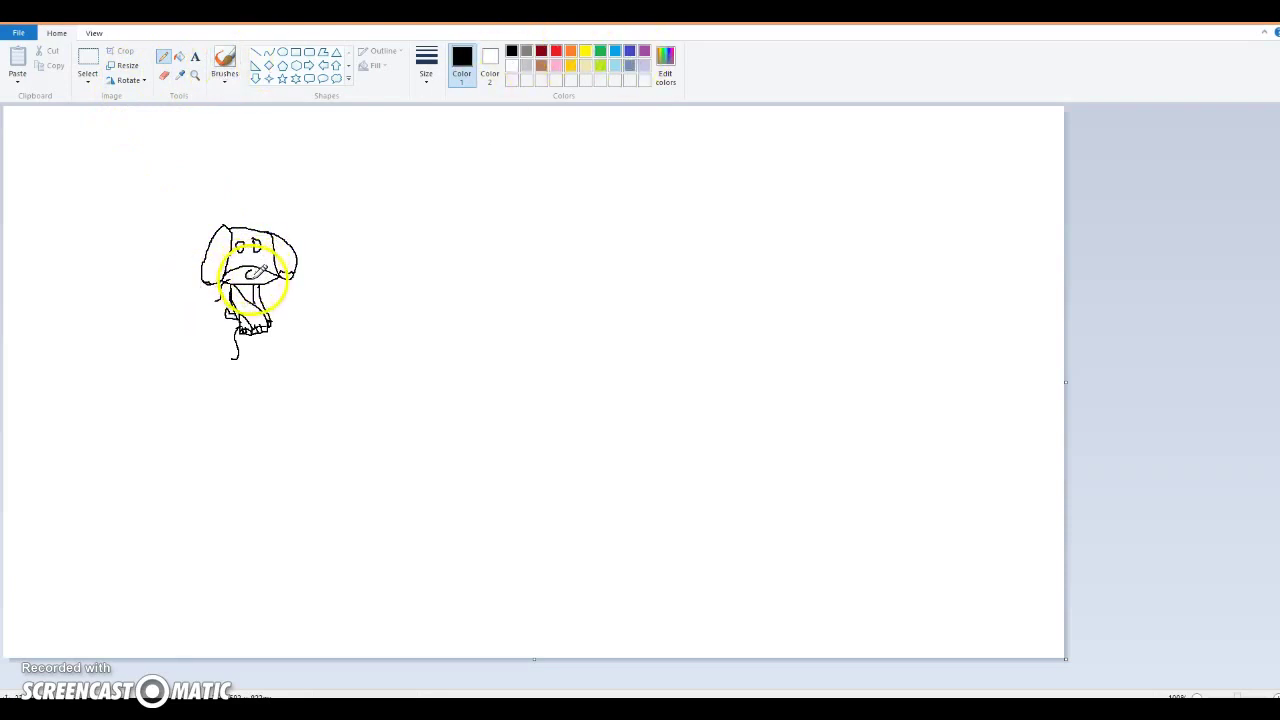
click(179, 56)
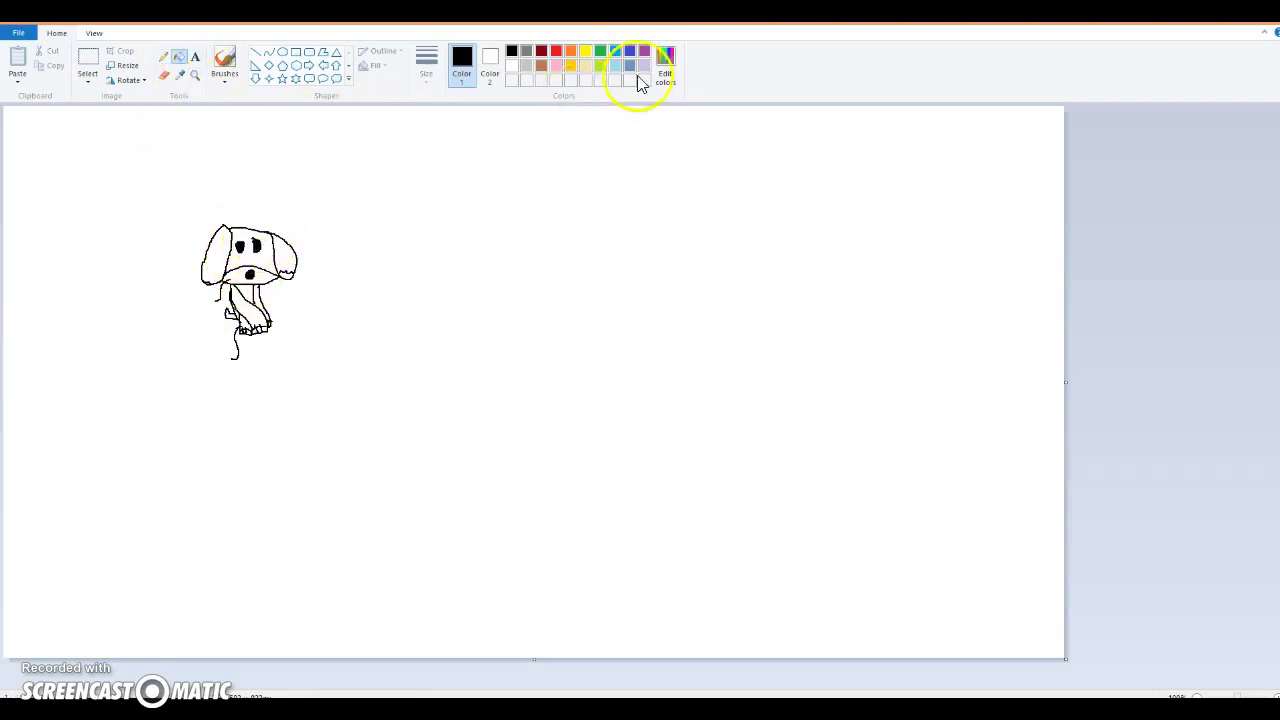
Mix a light grey with luminosity 213, pencil highlights into the eyes and nose, and return the drawing colour to black.
click(603, 67)
click(665, 62)
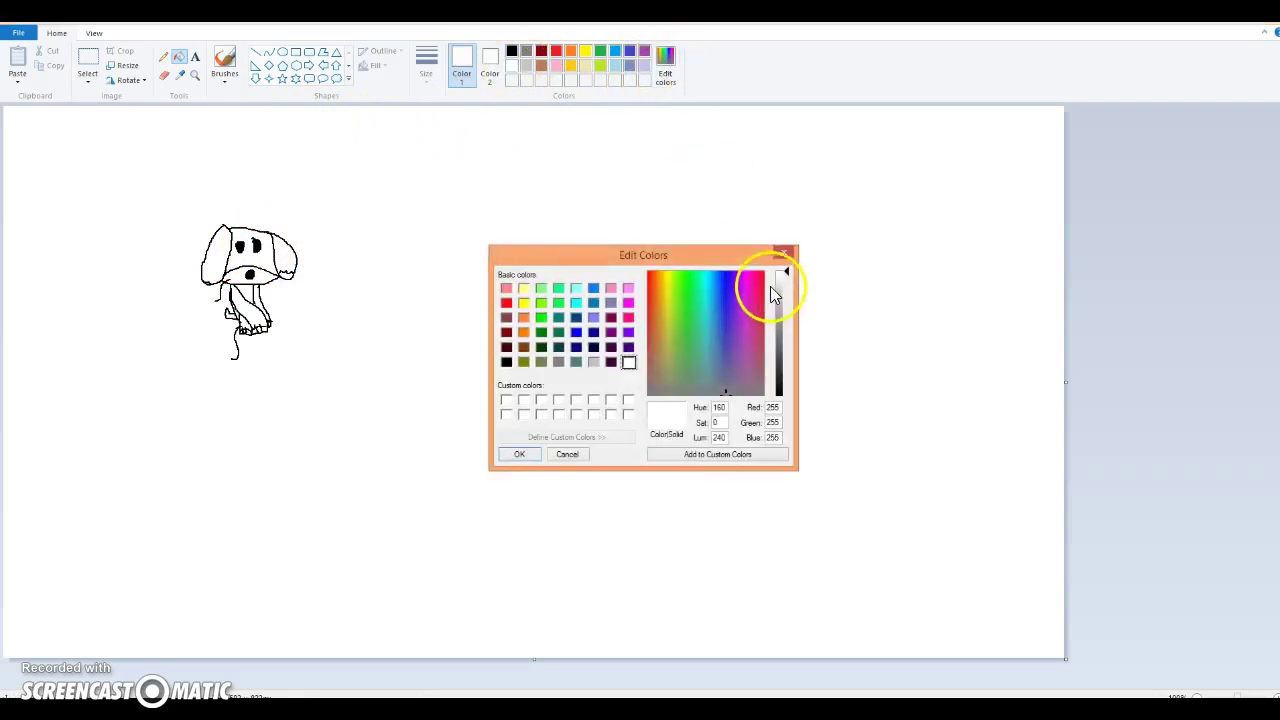
drag(784, 273, 785, 285)
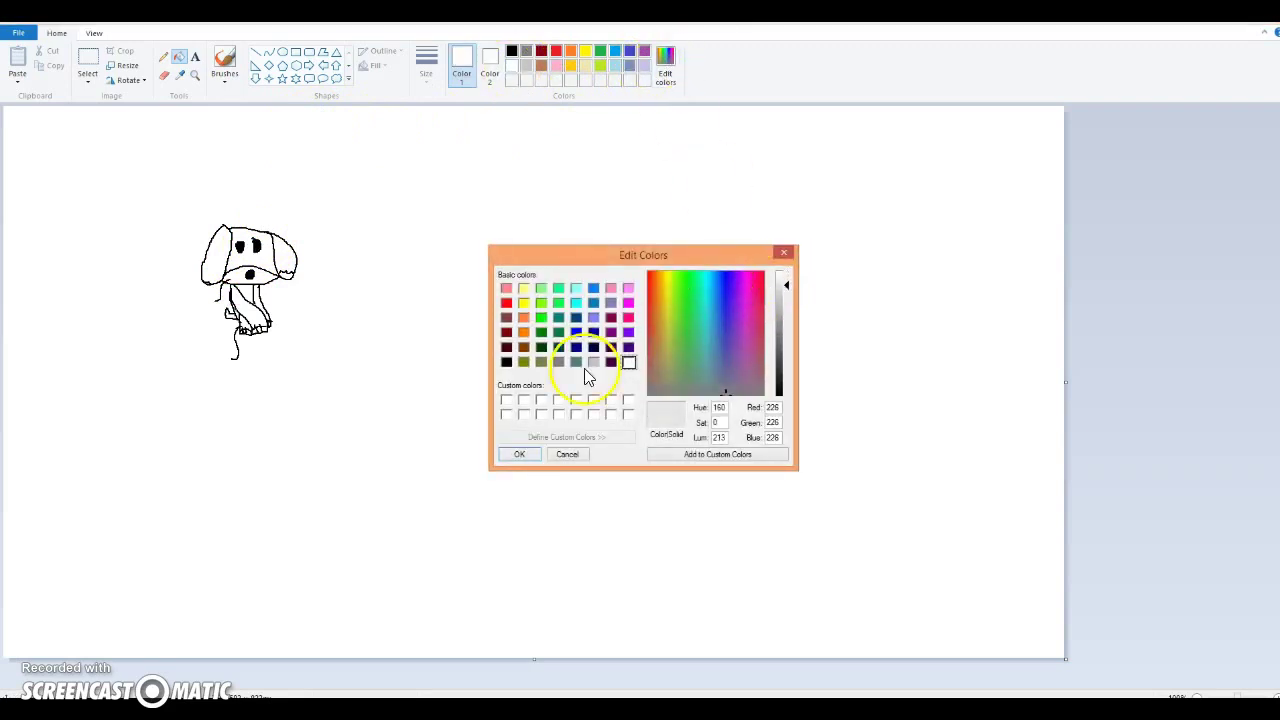
click(520, 455)
click(163, 57)
mouse_move(265, 290)
mouse_down()
mouse_move(248, 245)
mouse_move(264, 219)
mouse_move(258, 258)
mouse_move(276, 262)
mouse_up()
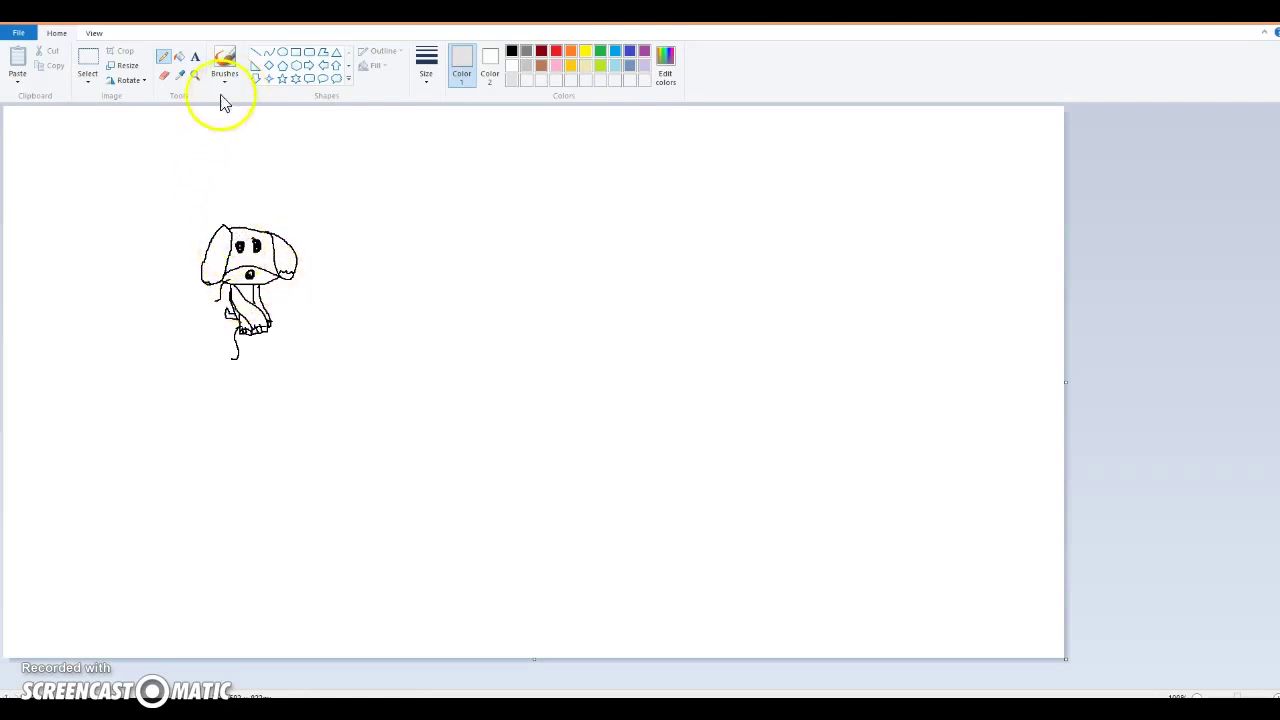
click(511, 51)
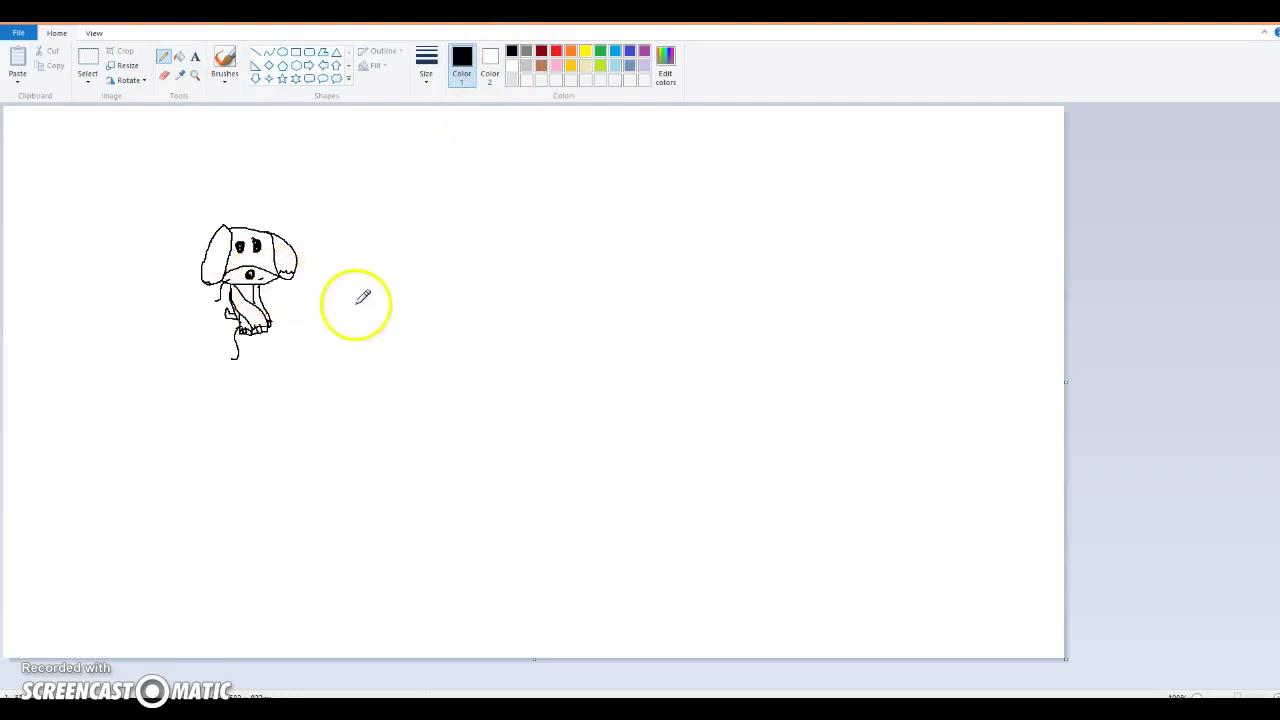
Mix a brighter green with luminosity 111 from the palette green and fill both of the dog's ears with it.
click(179, 56)
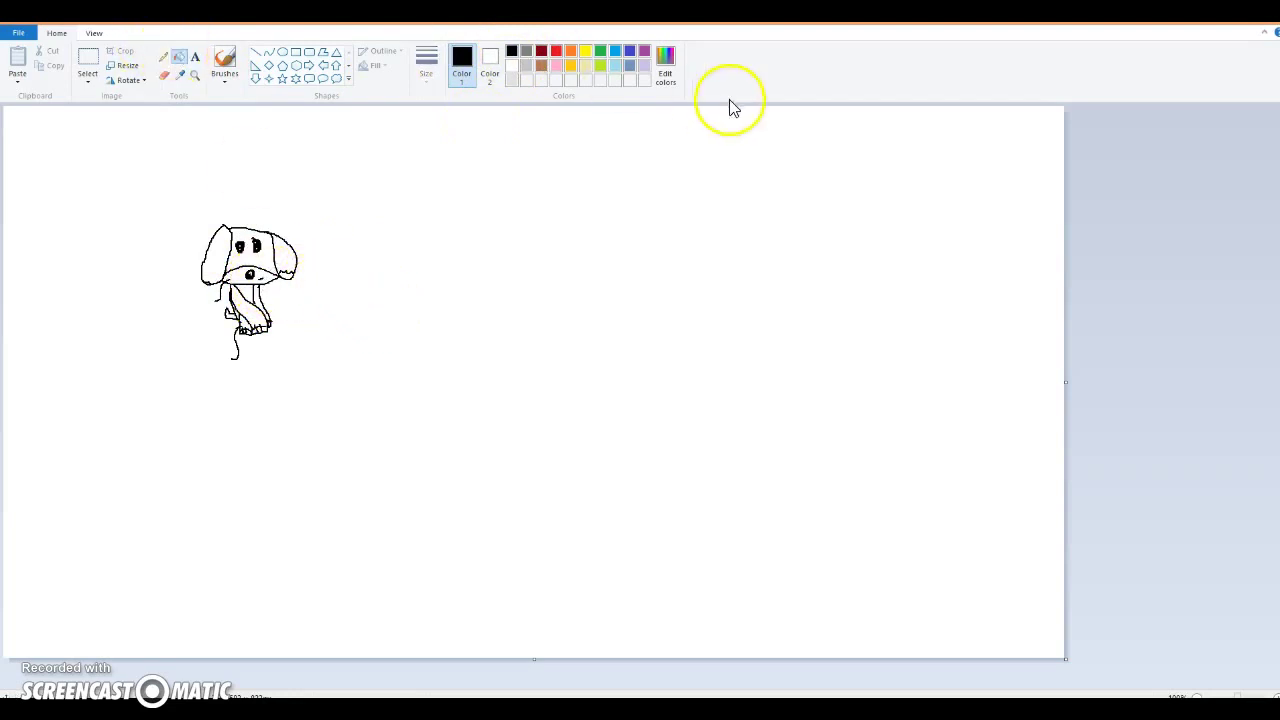
click(666, 70)
click(784, 252)
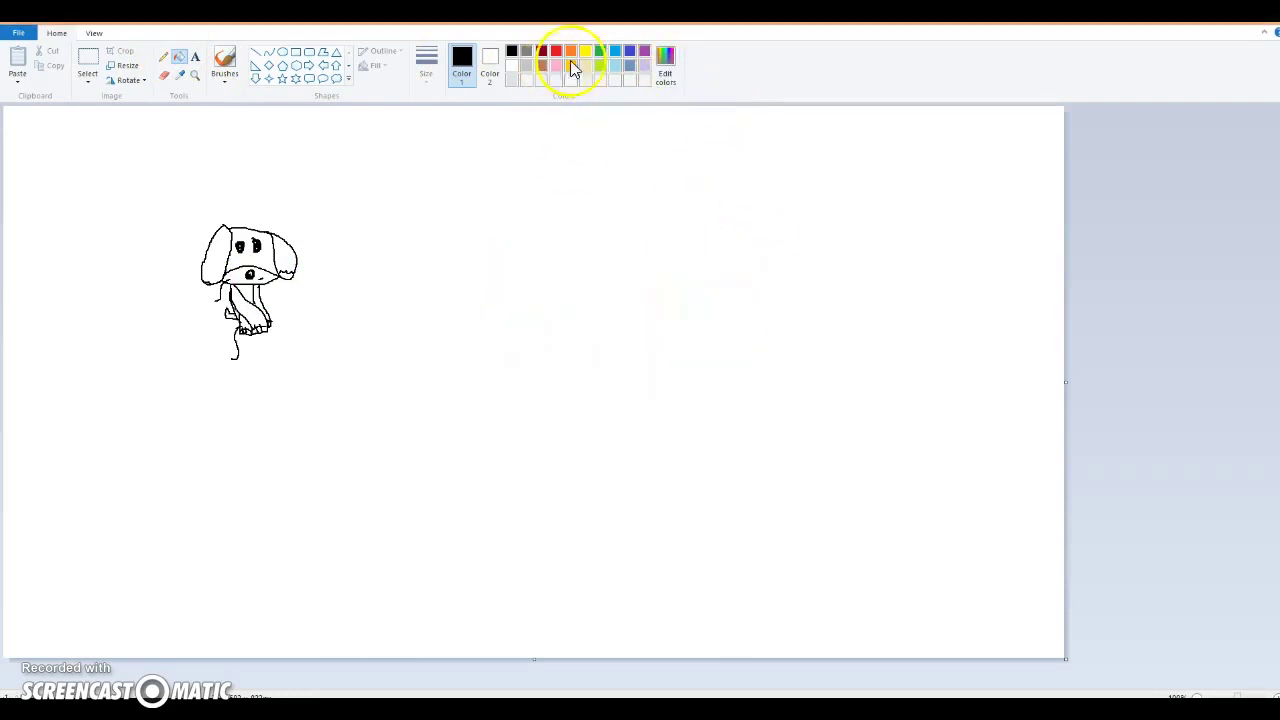
click(588, 53)
click(601, 53)
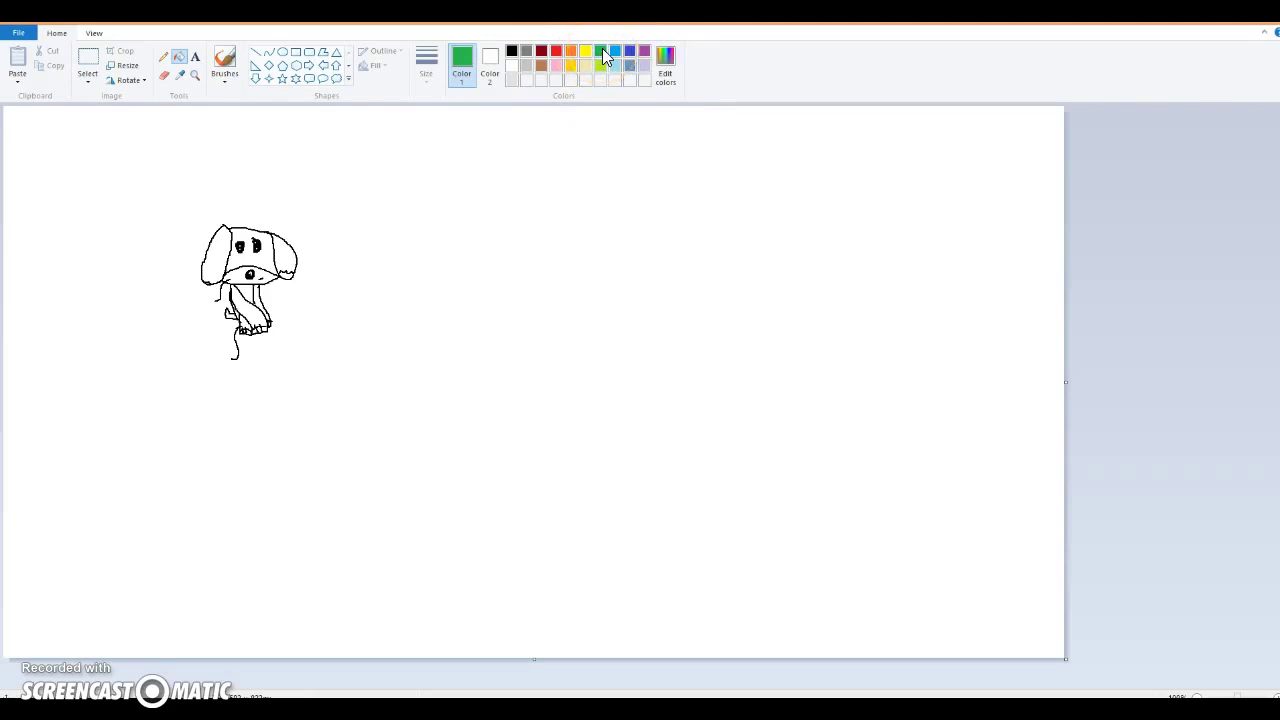
click(666, 68)
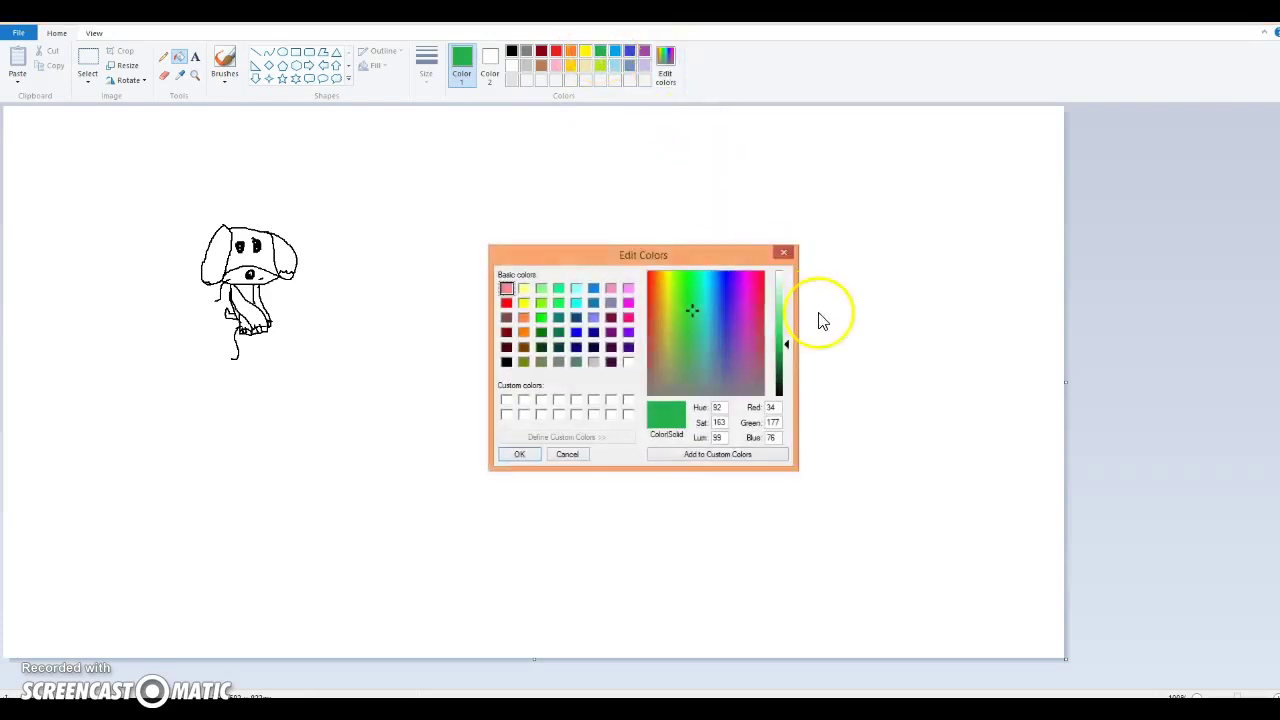
drag(789, 346, 789, 339)
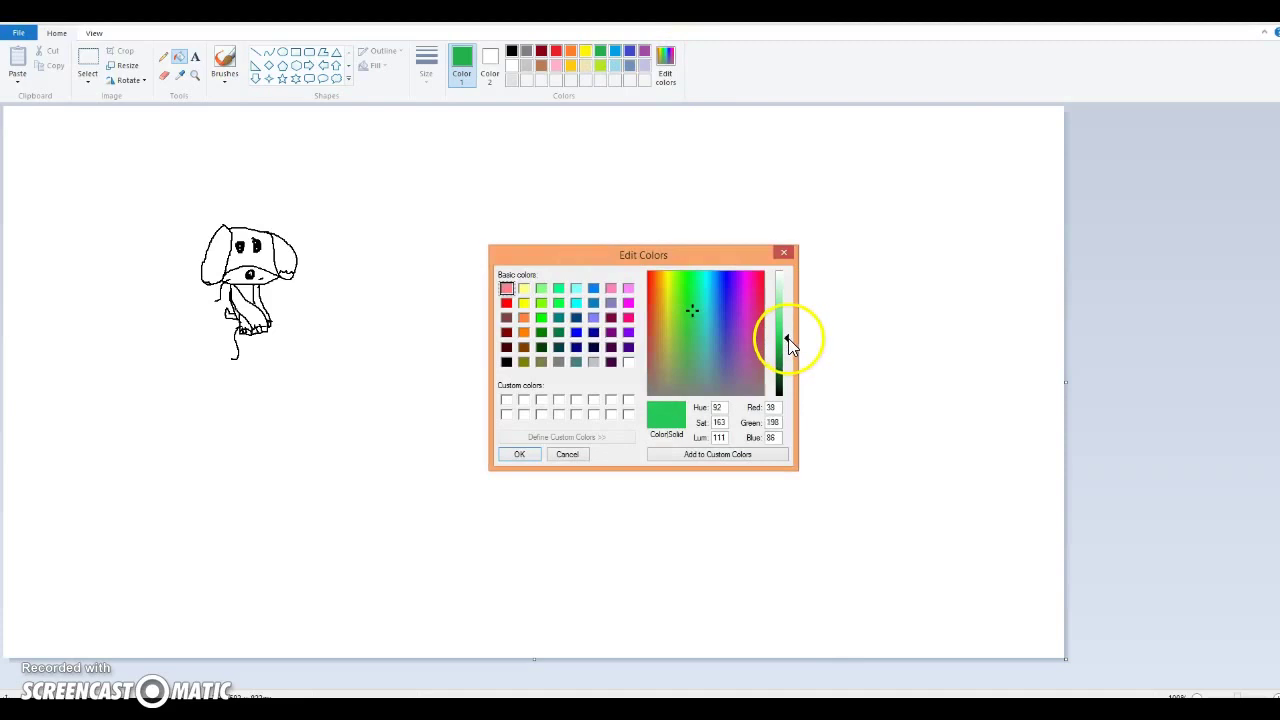
click(517, 452)
click(278, 256)
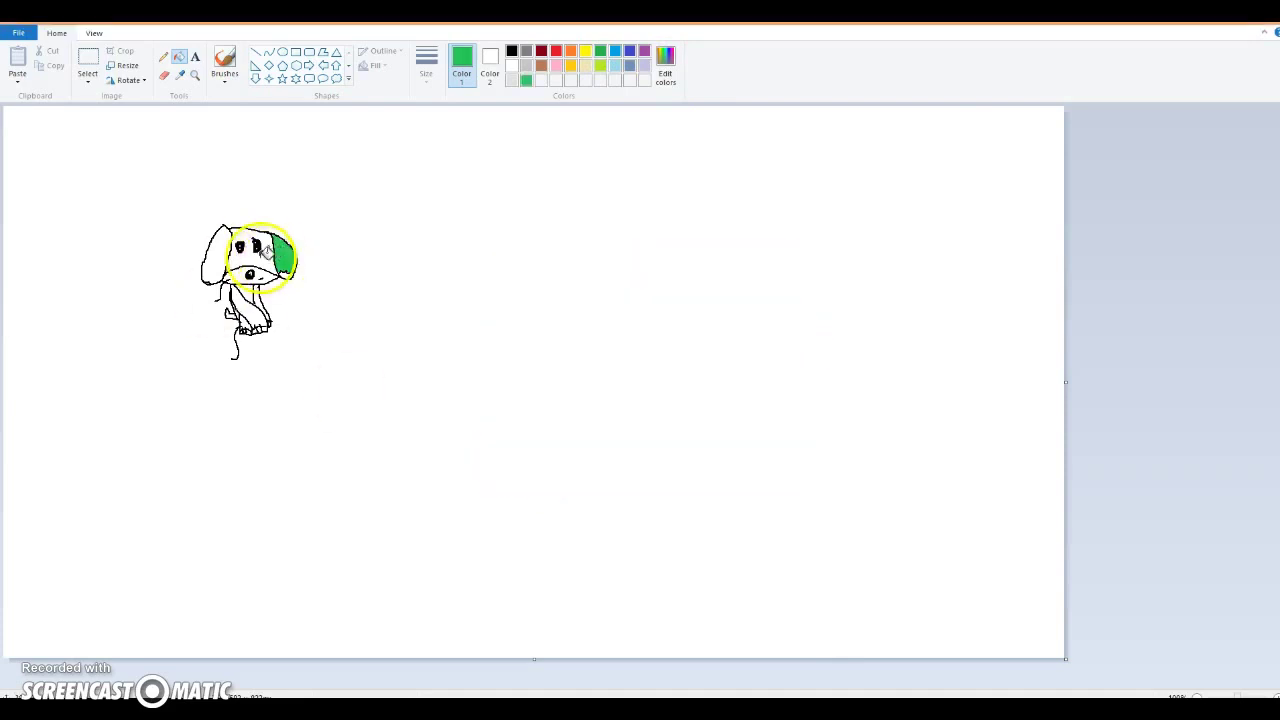
click(218, 255)
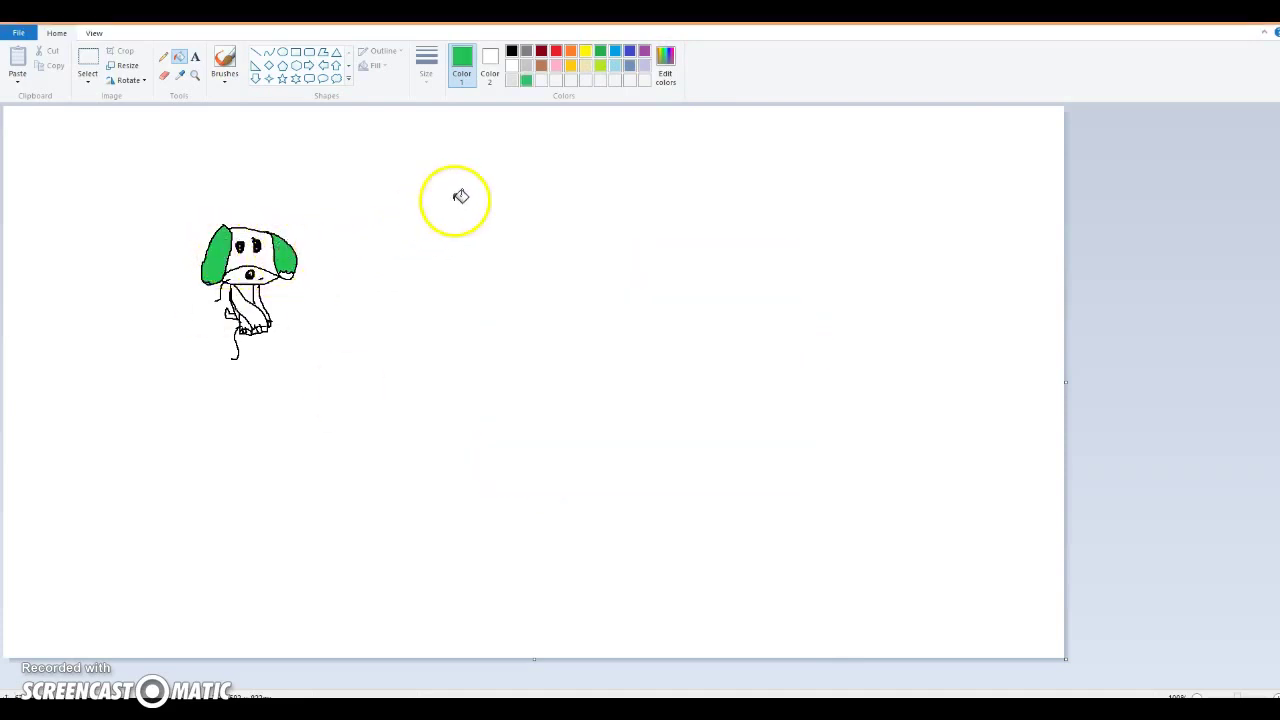
Mix a slightly darker green for the small tip of the dog's ear.
click(665, 70)
drag(790, 338, 786, 347)
click(505, 452)
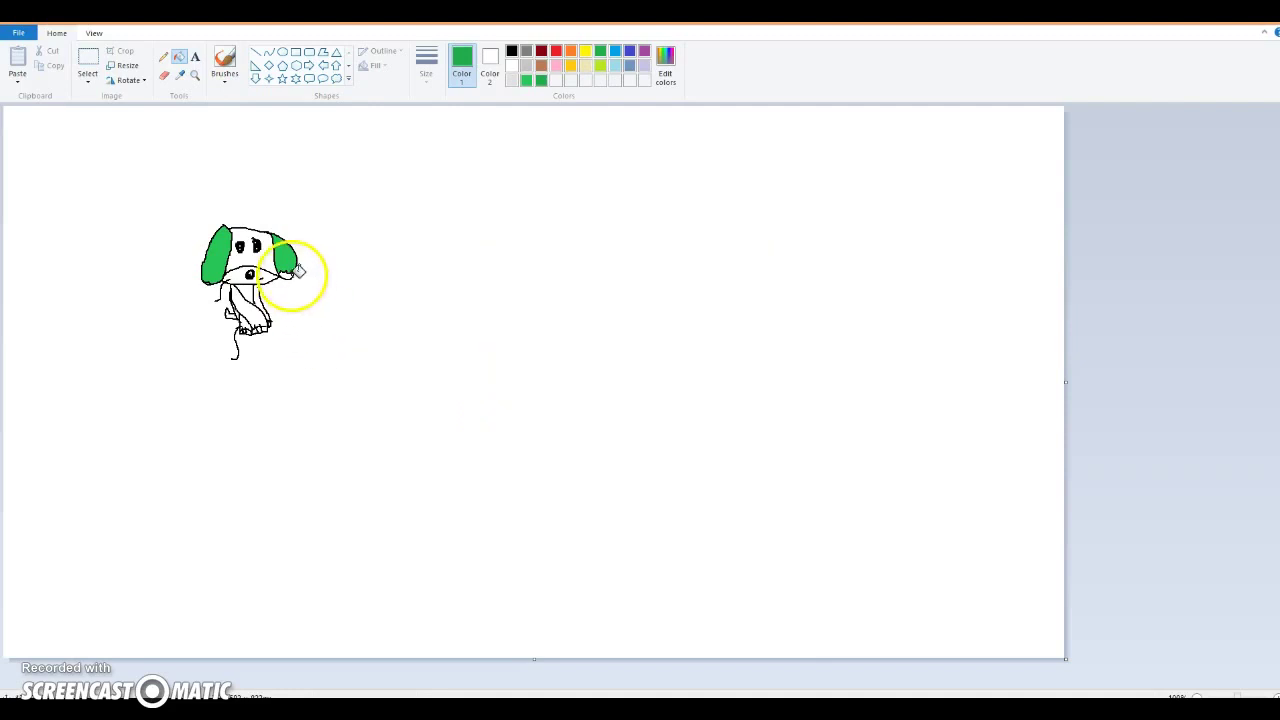
Mix a dark green with luminosity 64 and fill the small jagged tip of the dog's ear with it.
click(665, 78)
drag(786, 346, 786, 363)
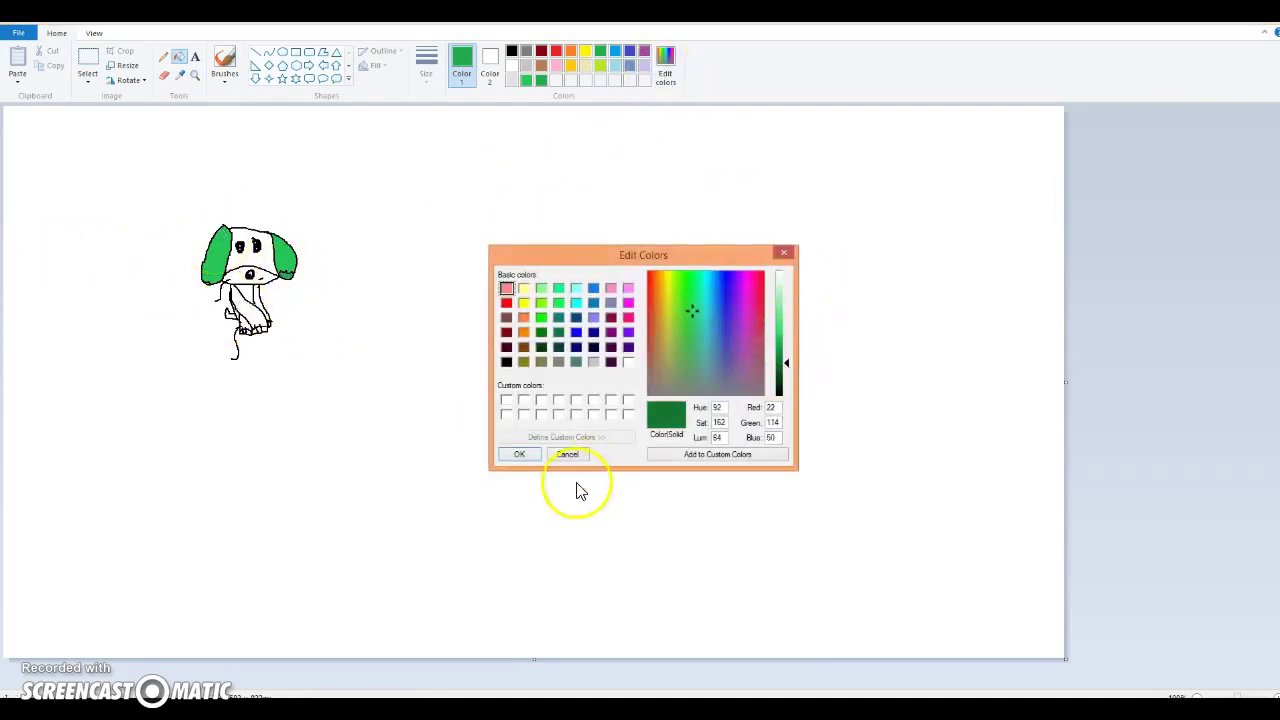
click(515, 454)
click(290, 272)
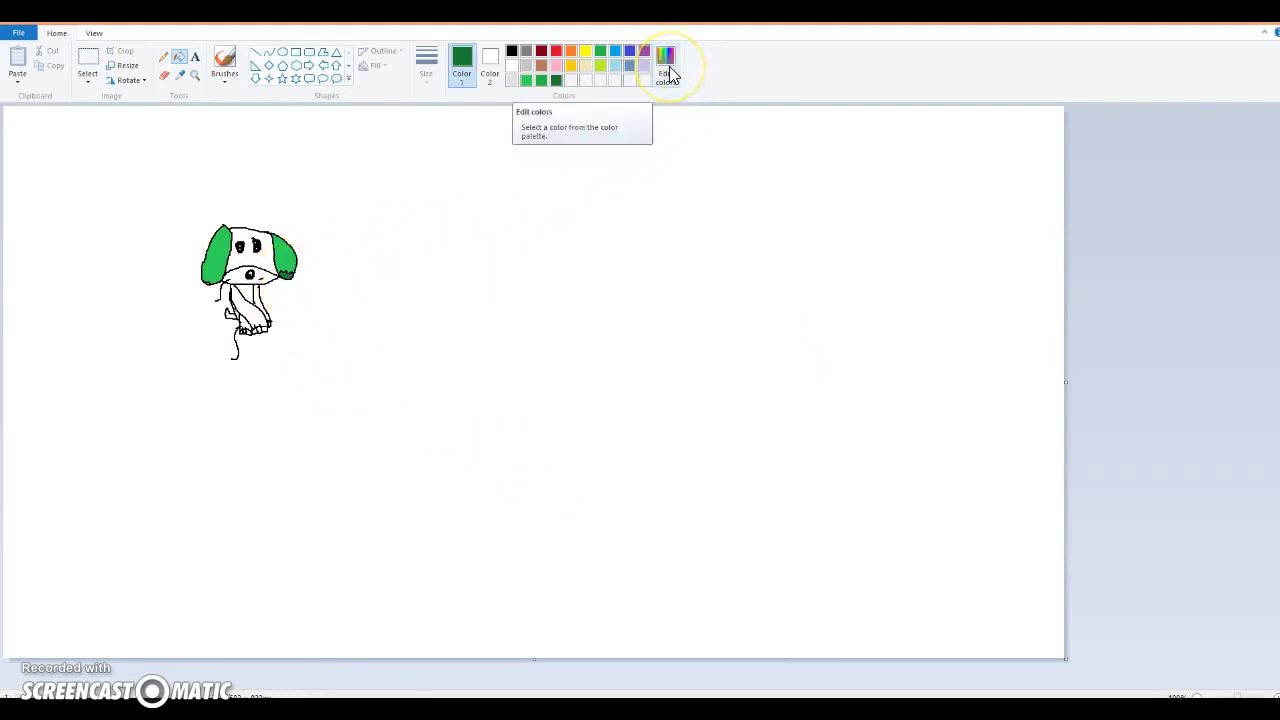
Fill the dog's small side paw and front toes with the bright custom green, undoing any fill that recolours the outlines.
click(527, 81)
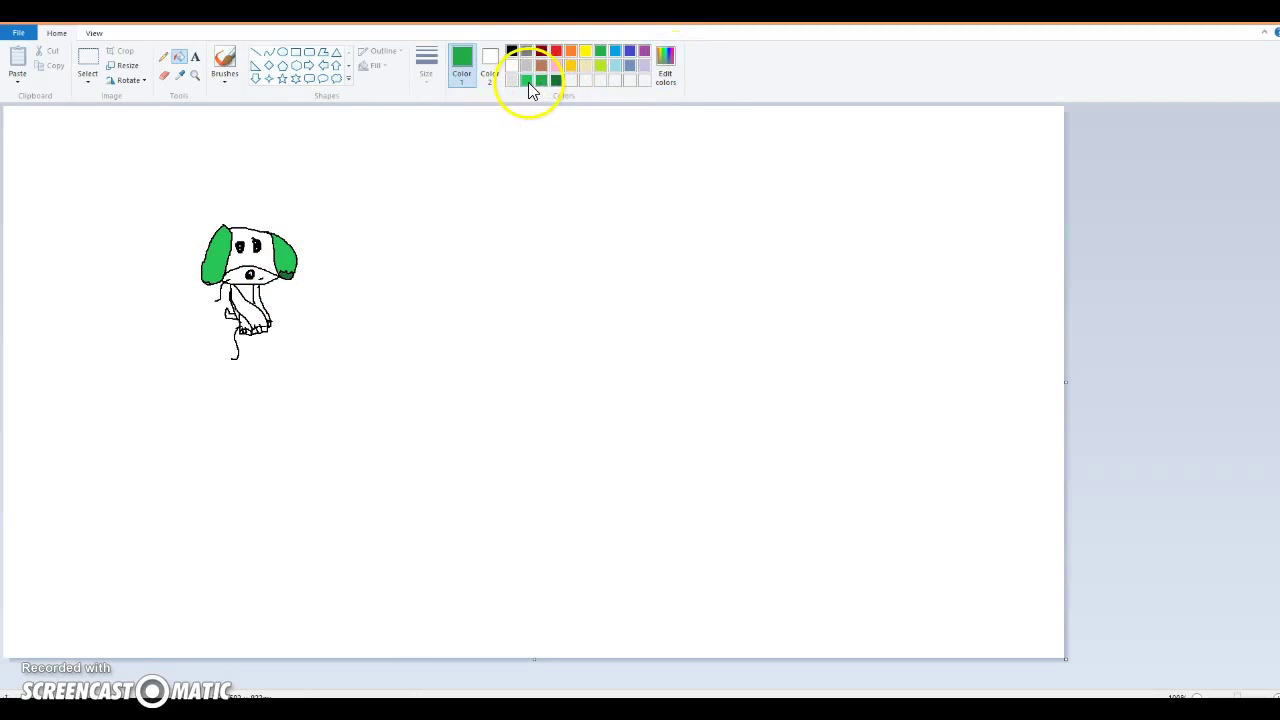
click(230, 314)
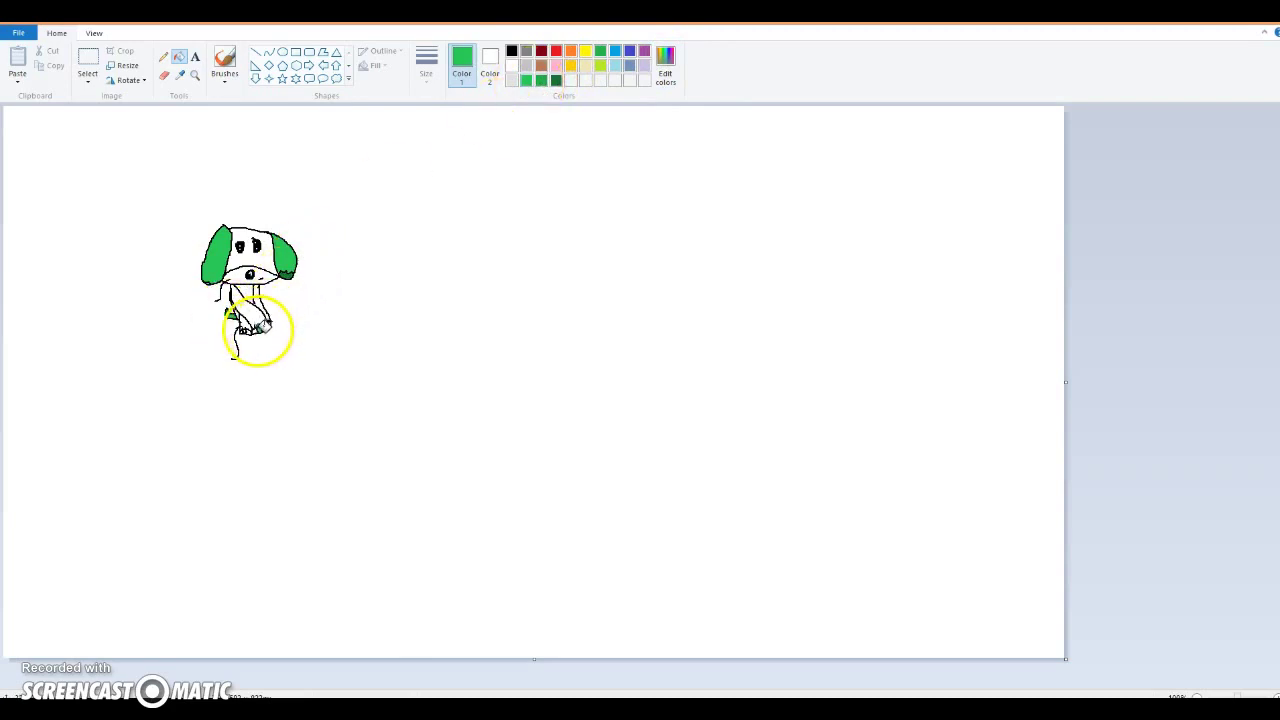
click(250, 330)
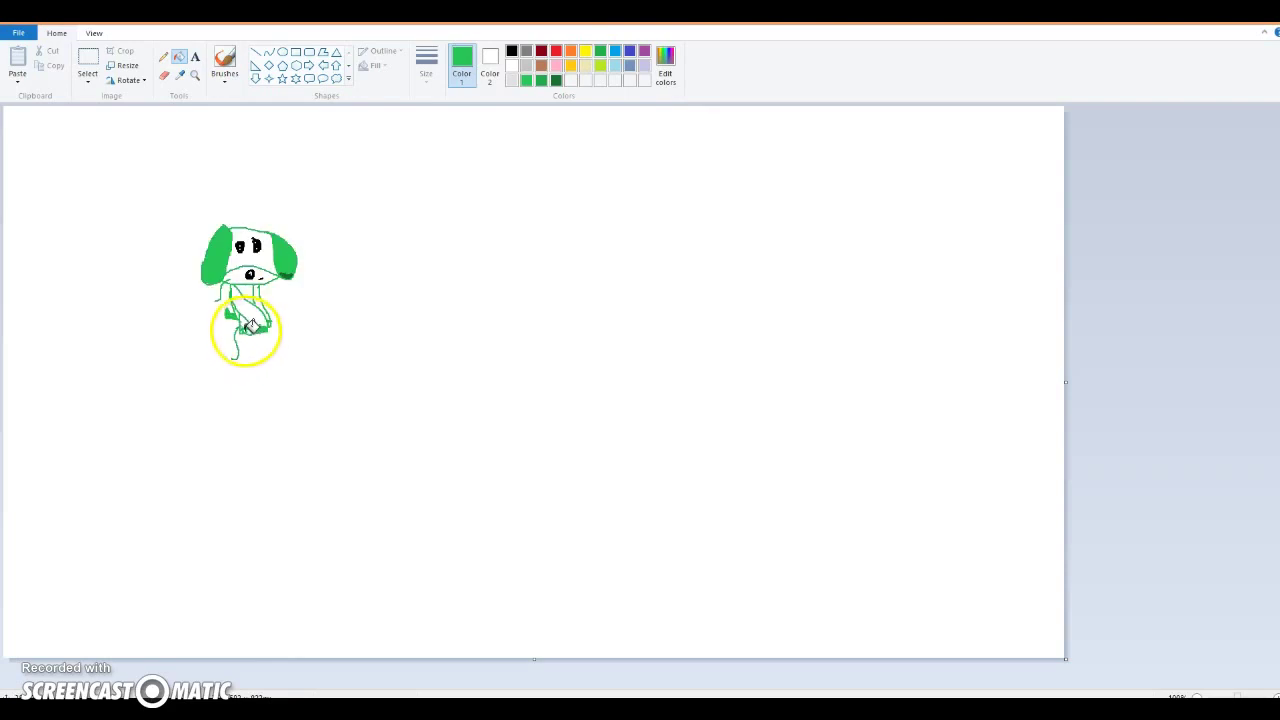
key(ctrl+z)
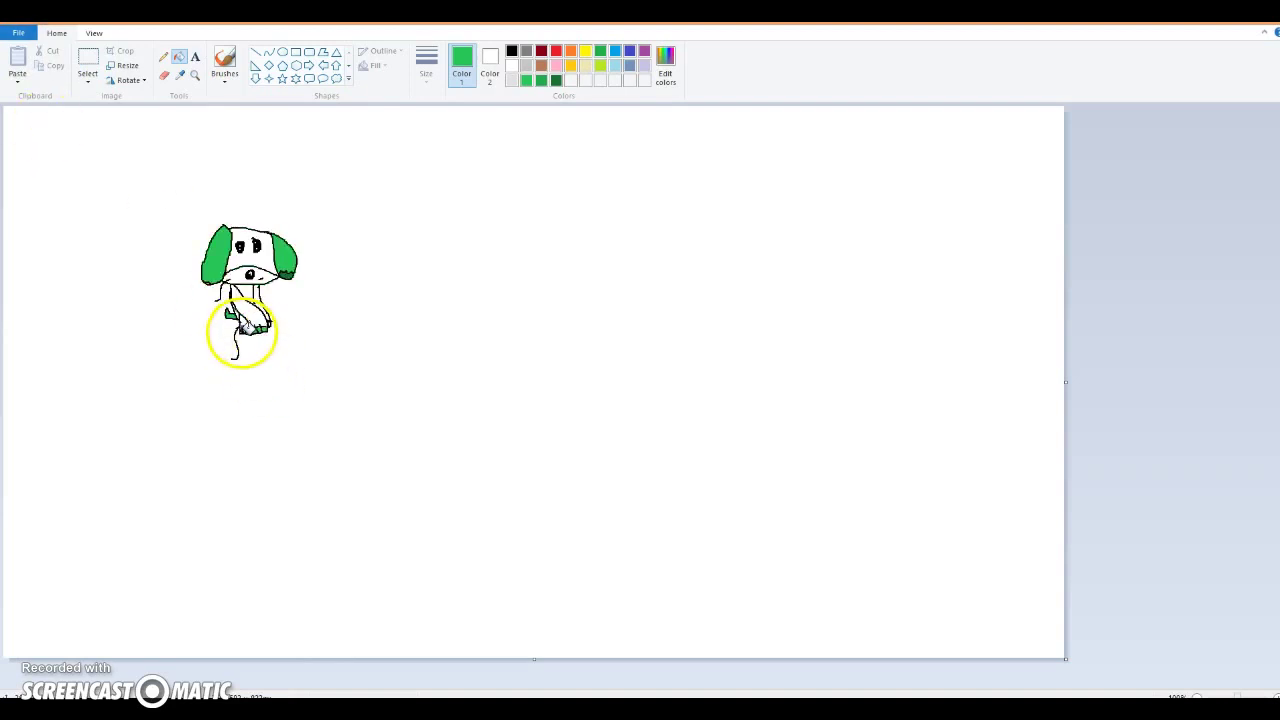
click(248, 325)
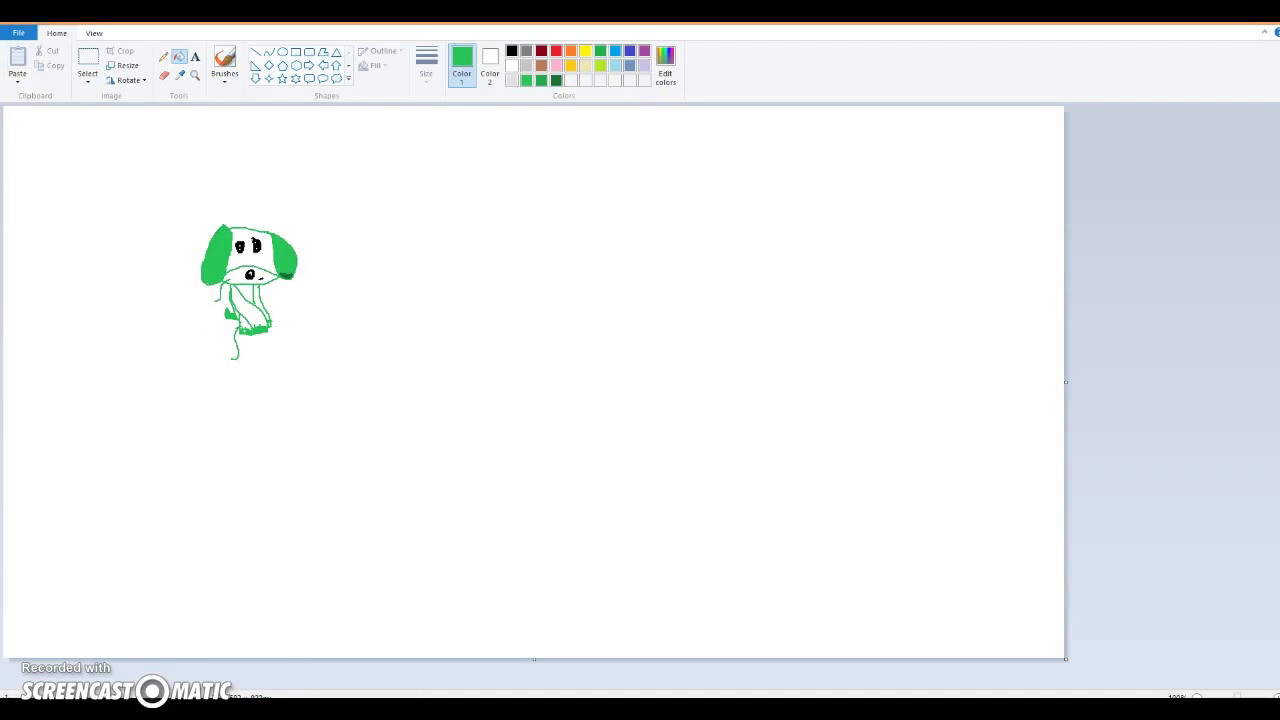
key(ctrl+z)
click(262, 332)
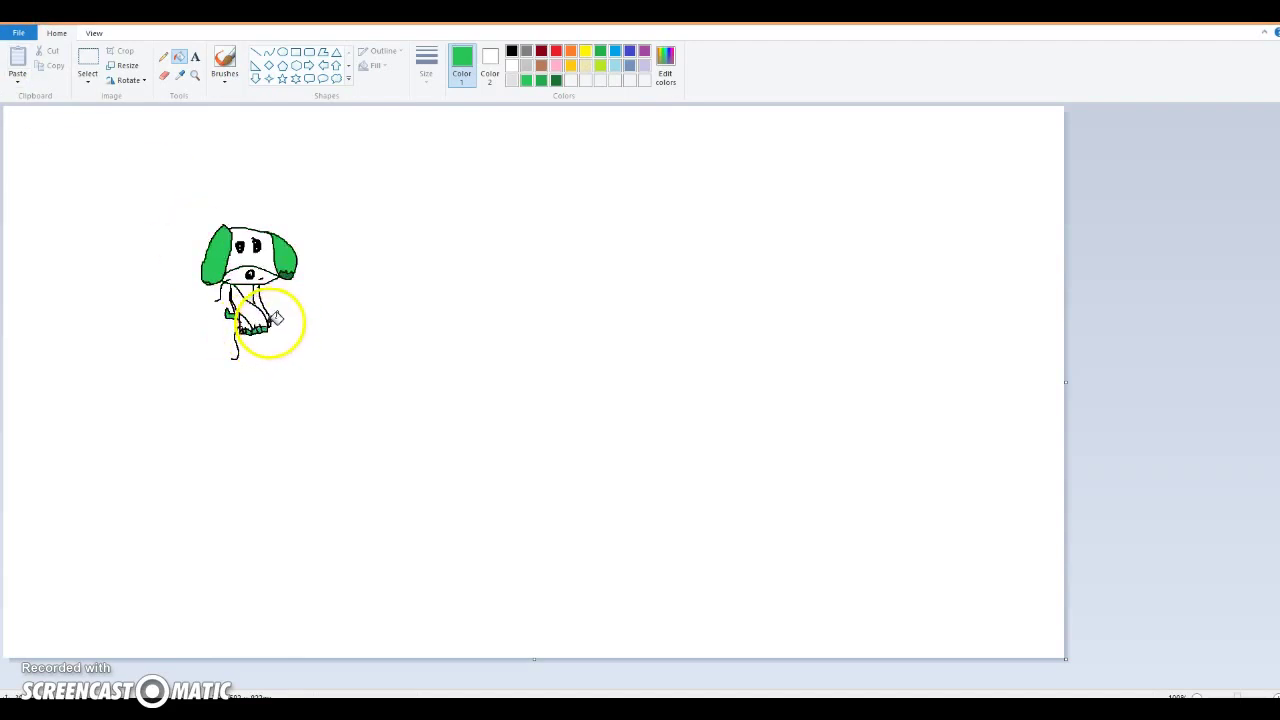
key(ctrl+z)
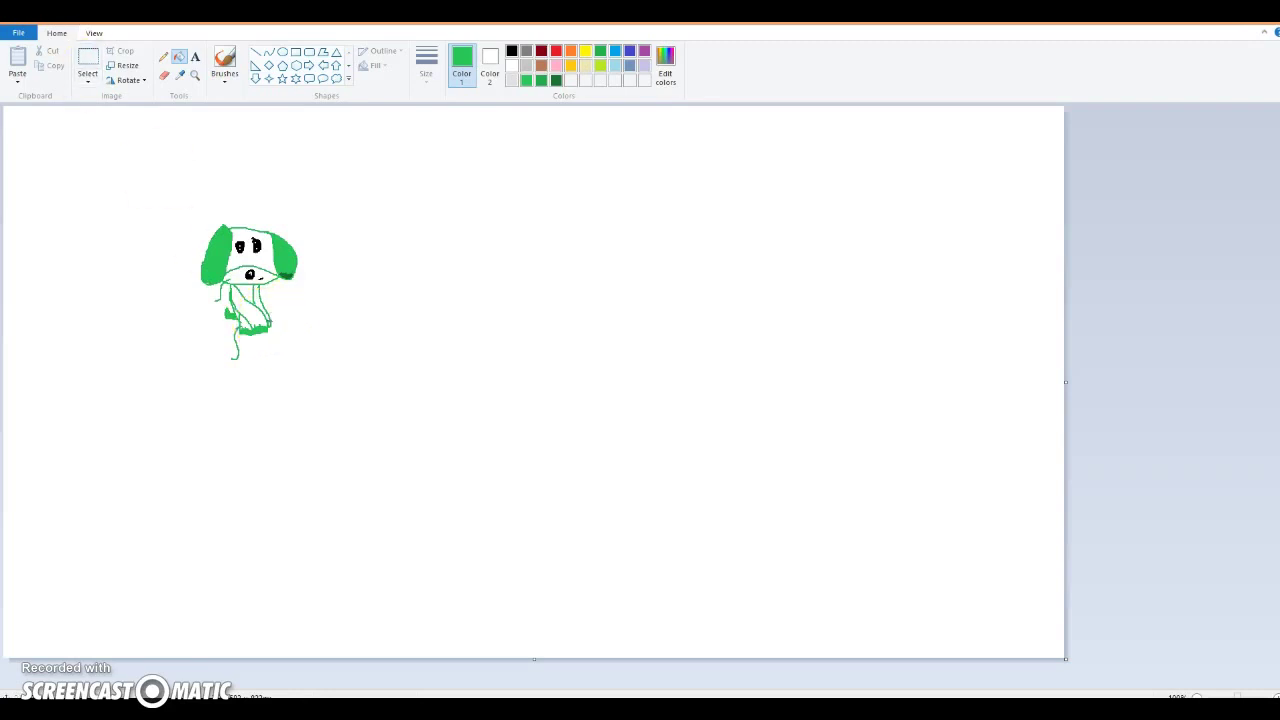
click(277, 318)
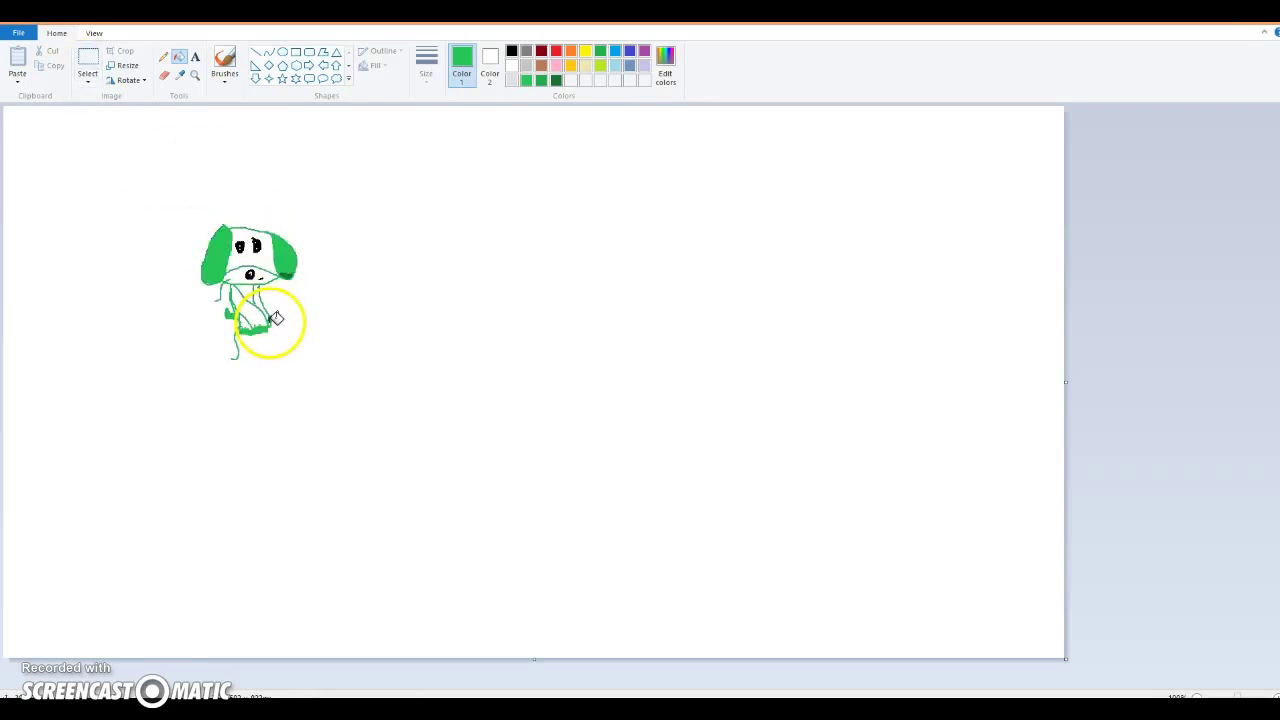
key(ctrl+z)
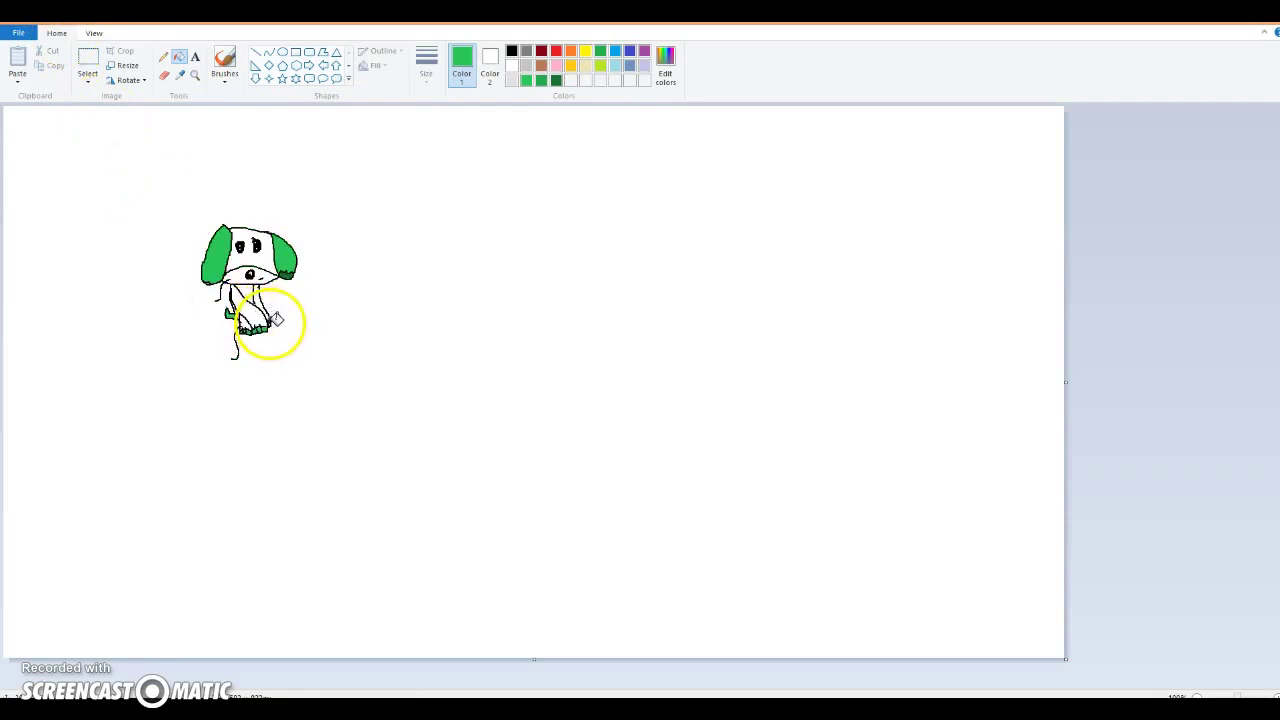
Mix a lighter red from the palette red and fill the dog's head, muzzle, body and legs with it.
click(650, 68)
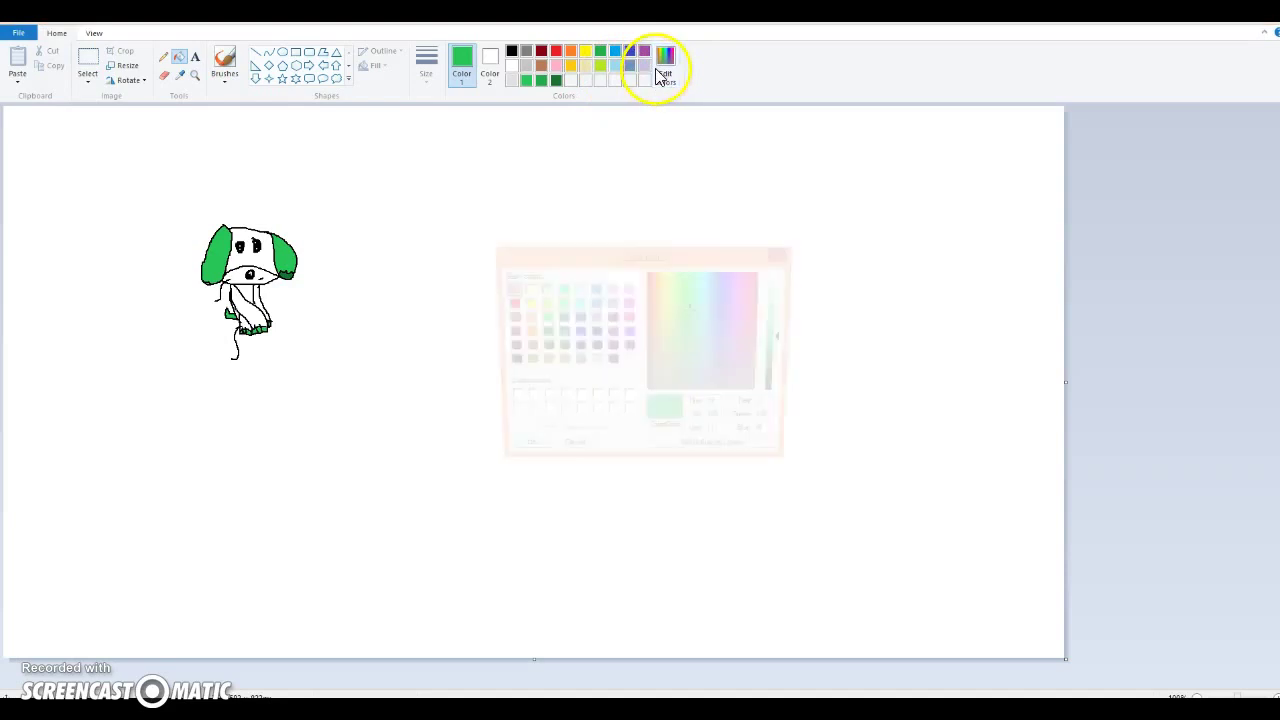
click(784, 253)
click(556, 51)
click(665, 66)
drag(786, 345, 789, 323)
click(518, 452)
mouse_move(257, 300)
mouse_down()
mouse_move(246, 325)
mouse_move(250, 278)
mouse_move(276, 258)
mouse_move(266, 268)
mouse_move(285, 278)
mouse_move(266, 243)
mouse_up()
Pencil a wavy black horizon behind the dog, running from the canvas's left edge to its right edge.
click(511, 51)
click(163, 56)
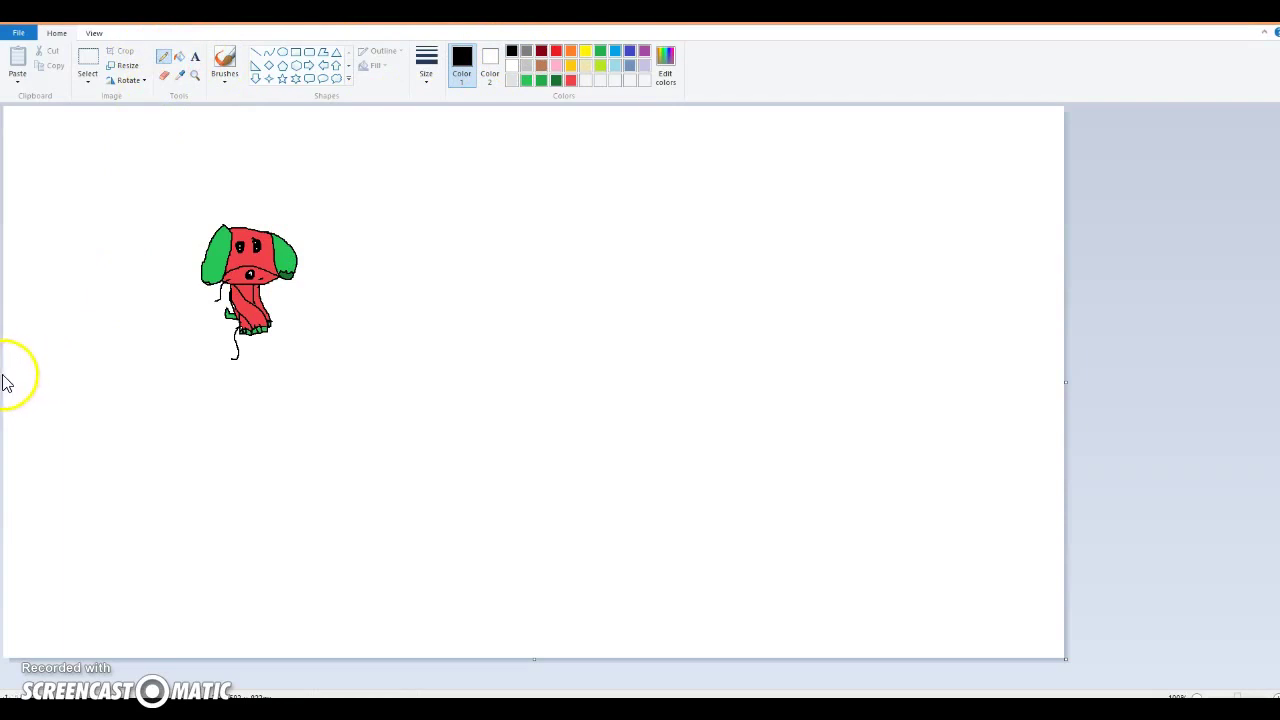
mouse_move(10, 366)
mouse_down()
mouse_move(210, 279)
mouse_move(289, 277)
mouse_move(300, 263)
mouse_move(194, 274)
mouse_move(206, 282)
mouse_up()
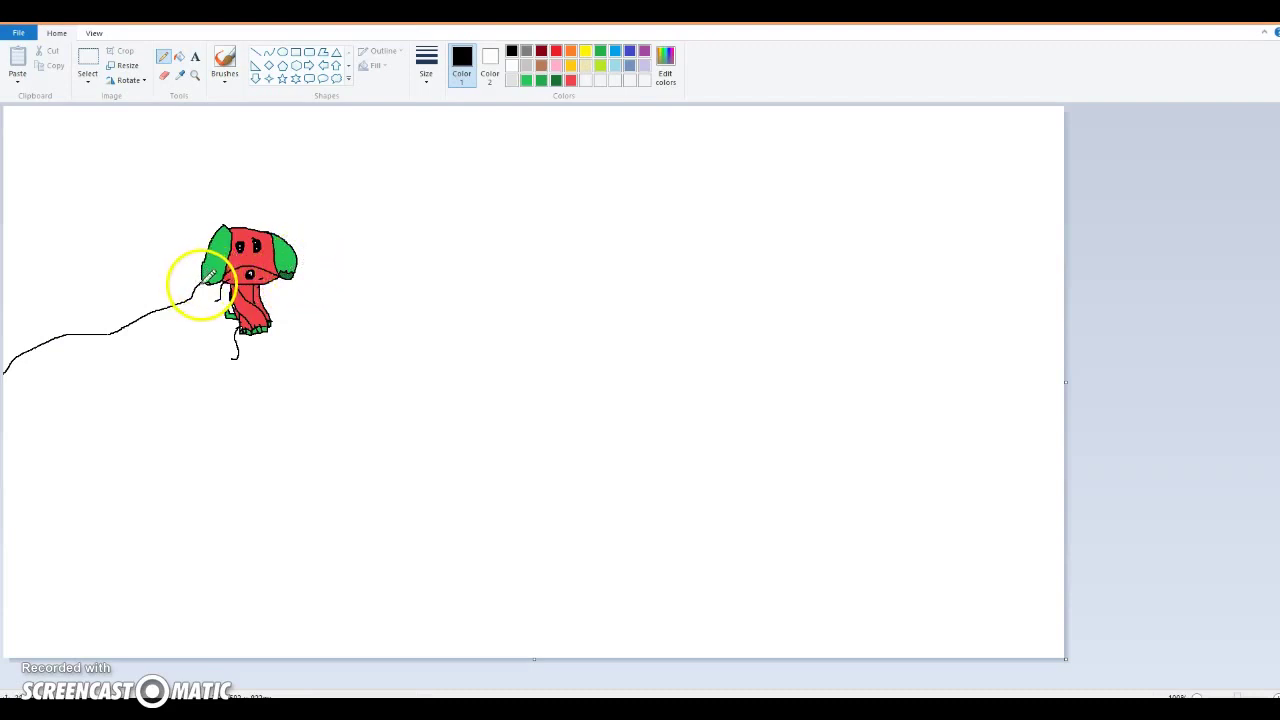
mouse_move(302, 242)
mouse_down()
mouse_move(543, 249)
mouse_move(860, 176)
mouse_move(1065, 148)
mouse_up()
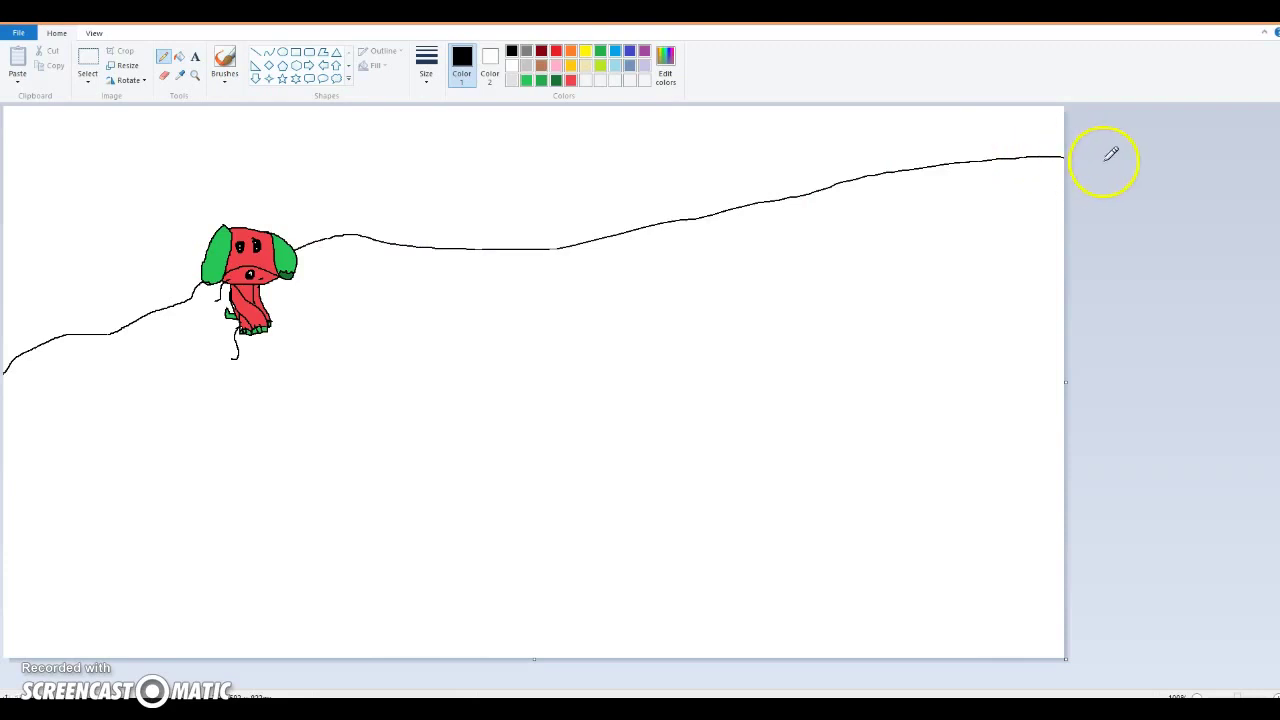
Mix a light green with luminosity 160 from the palette green and fill the hill below the horizon with it.
click(601, 66)
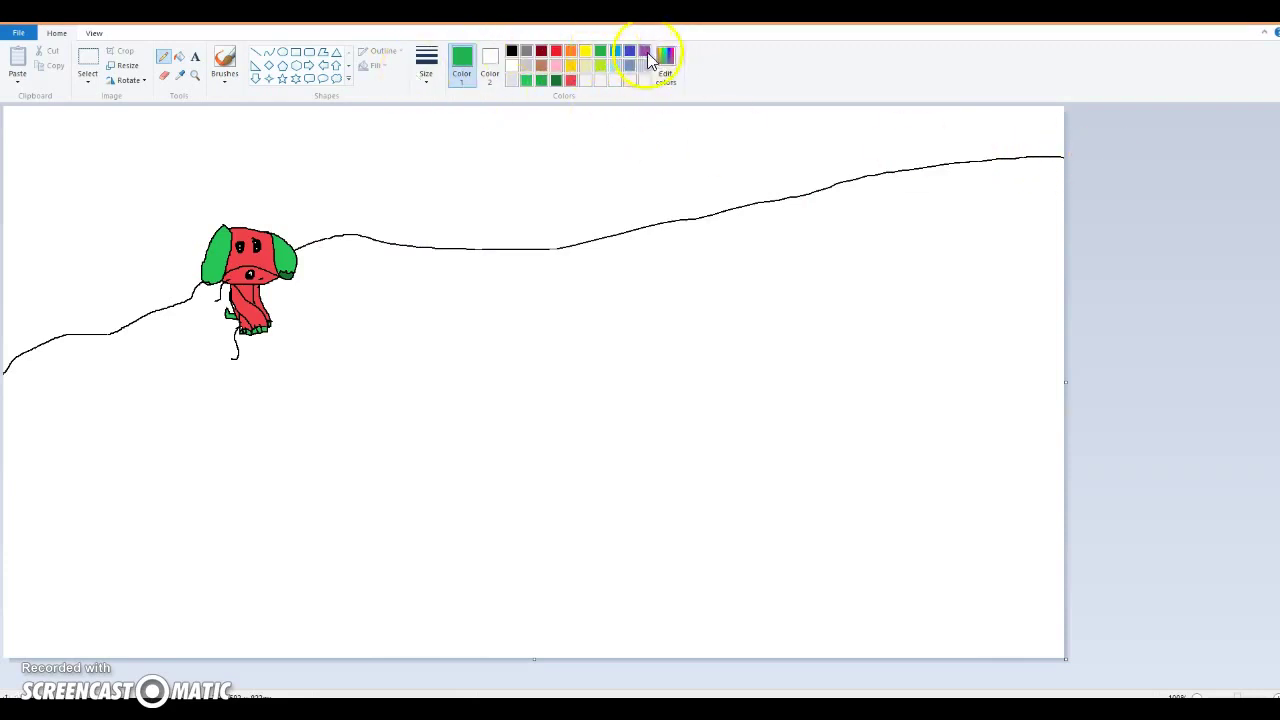
click(665, 63)
drag(786, 343, 786, 318)
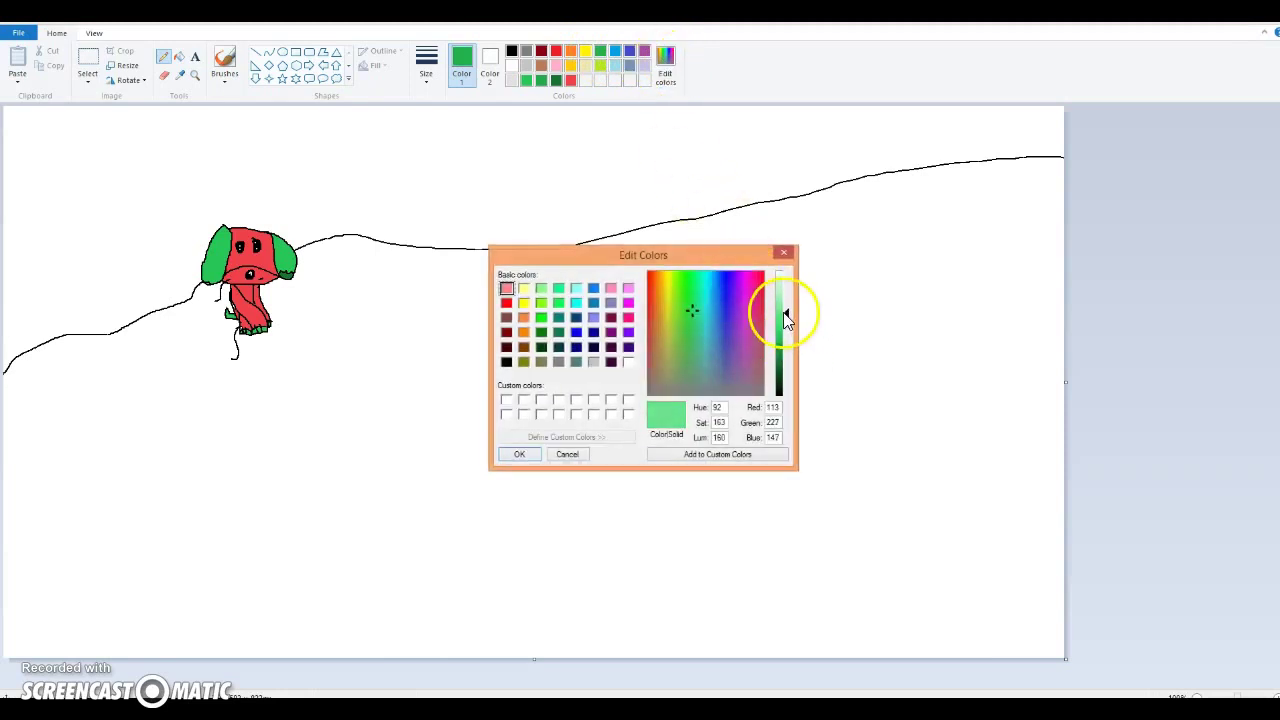
click(519, 454)
click(179, 57)
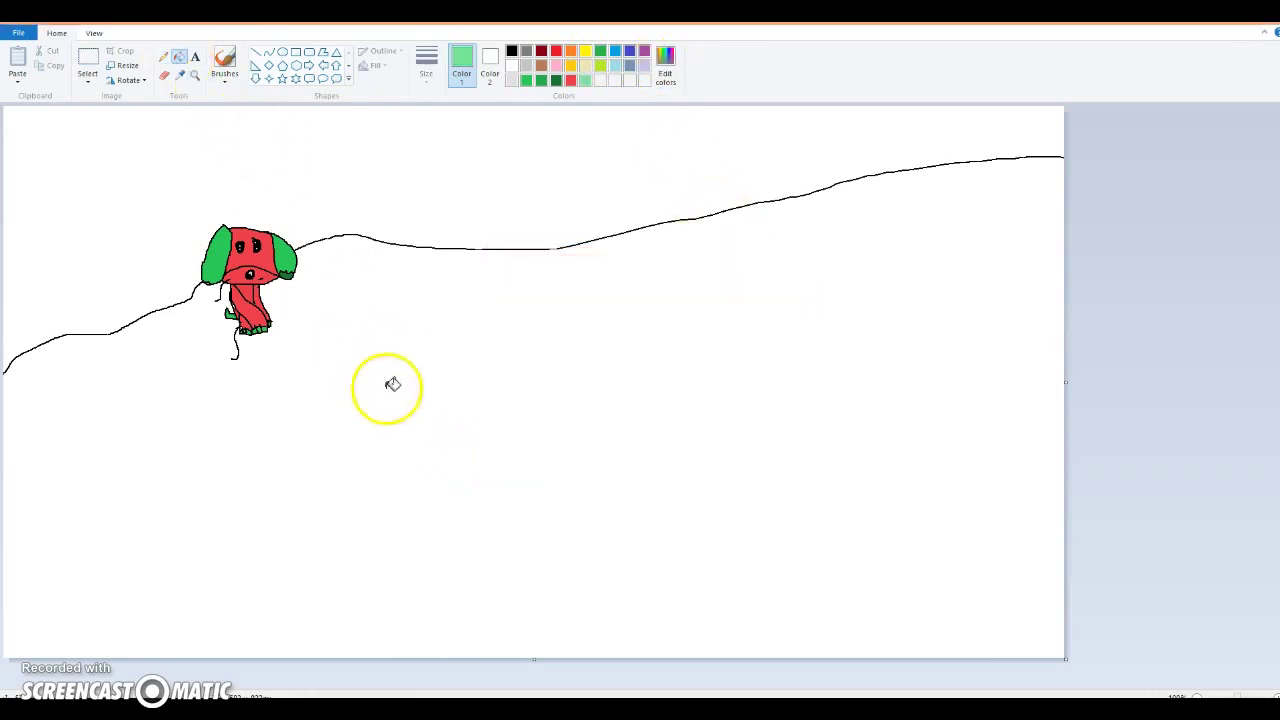
click(392, 384)
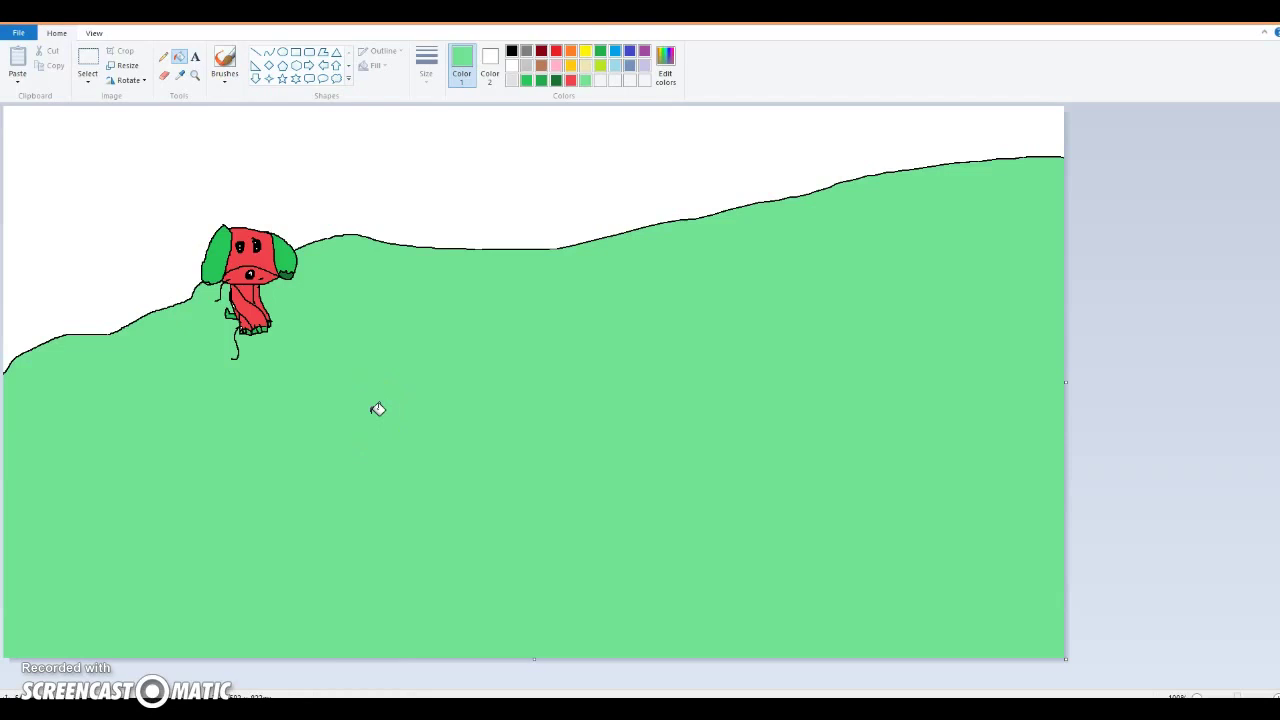
click(666, 76)
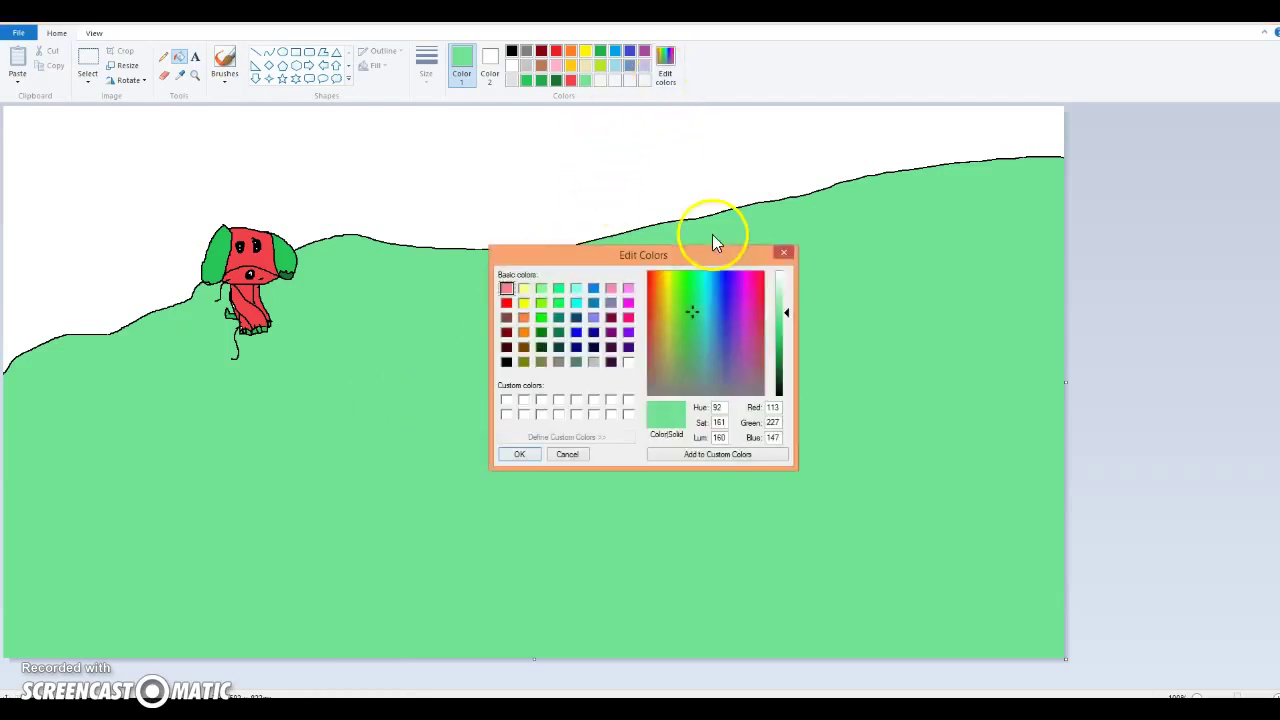
click(782, 254)
click(670, 68)
click(782, 254)
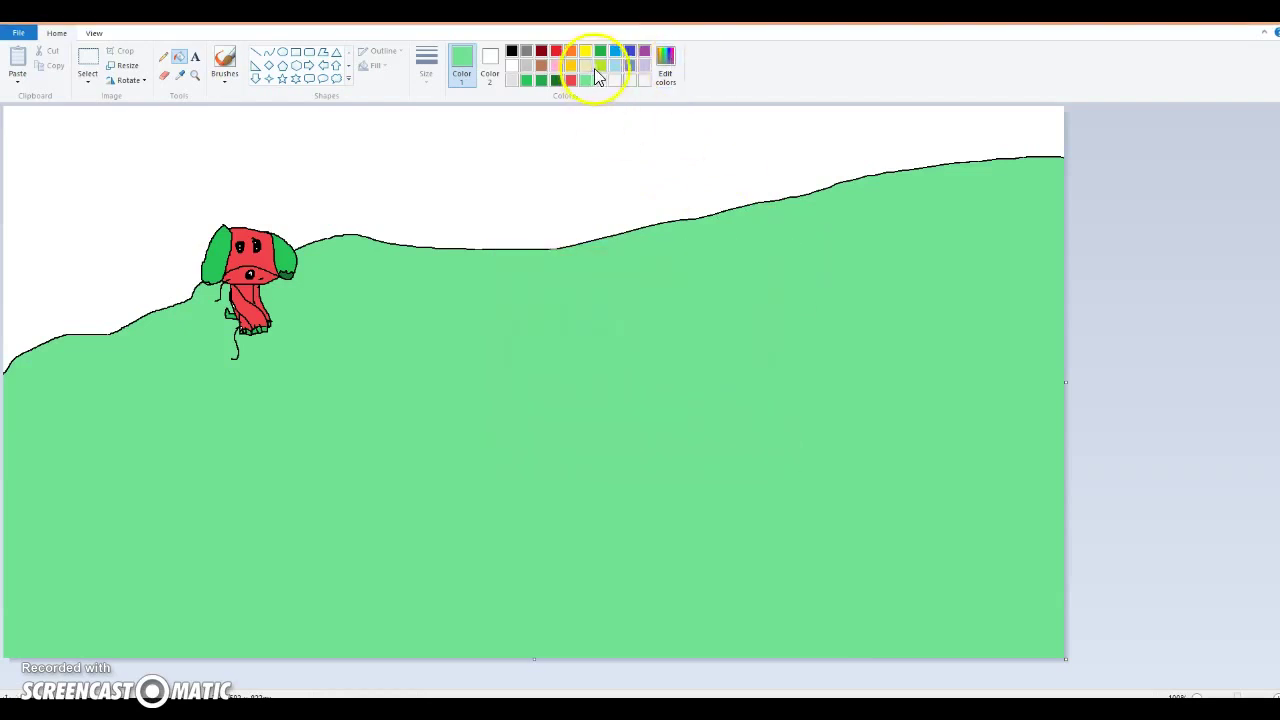
Mix a pale blue with luminosity 219 from the palette's light turquoise and fill the sky with it.
click(616, 52)
click(615, 65)
click(666, 70)
drag(788, 297, 787, 282)
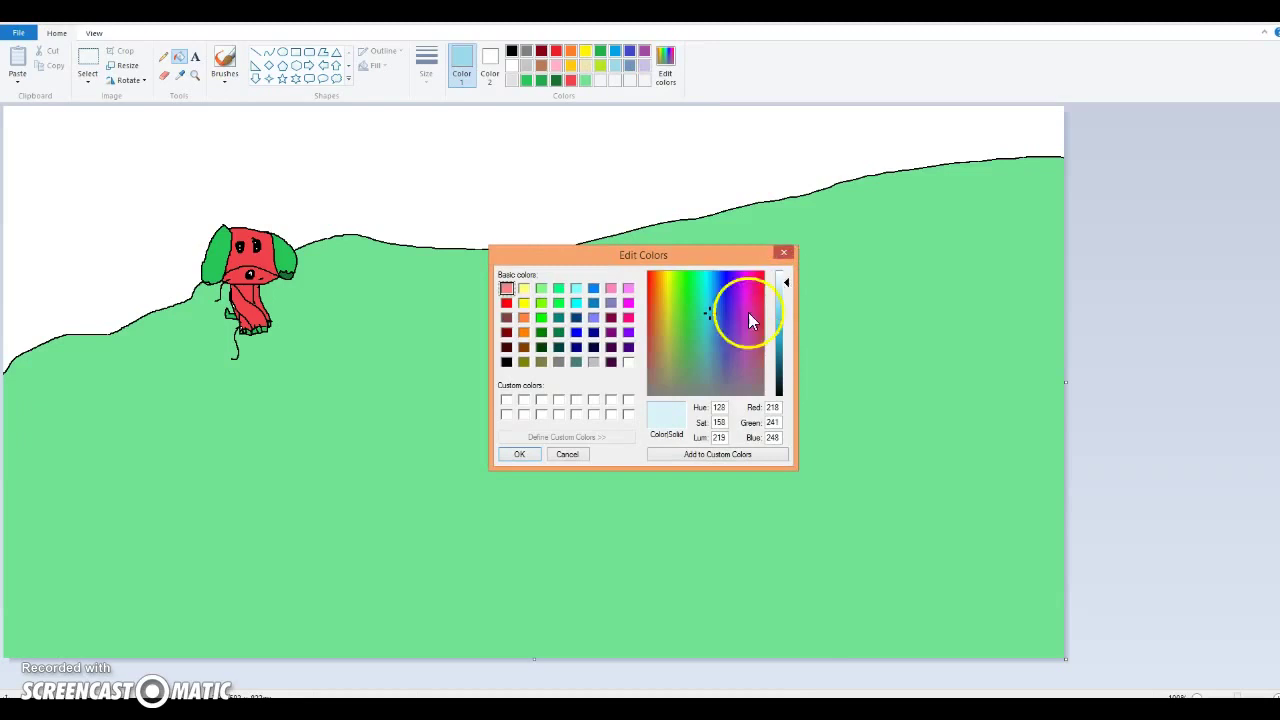
click(519, 454)
click(391, 220)
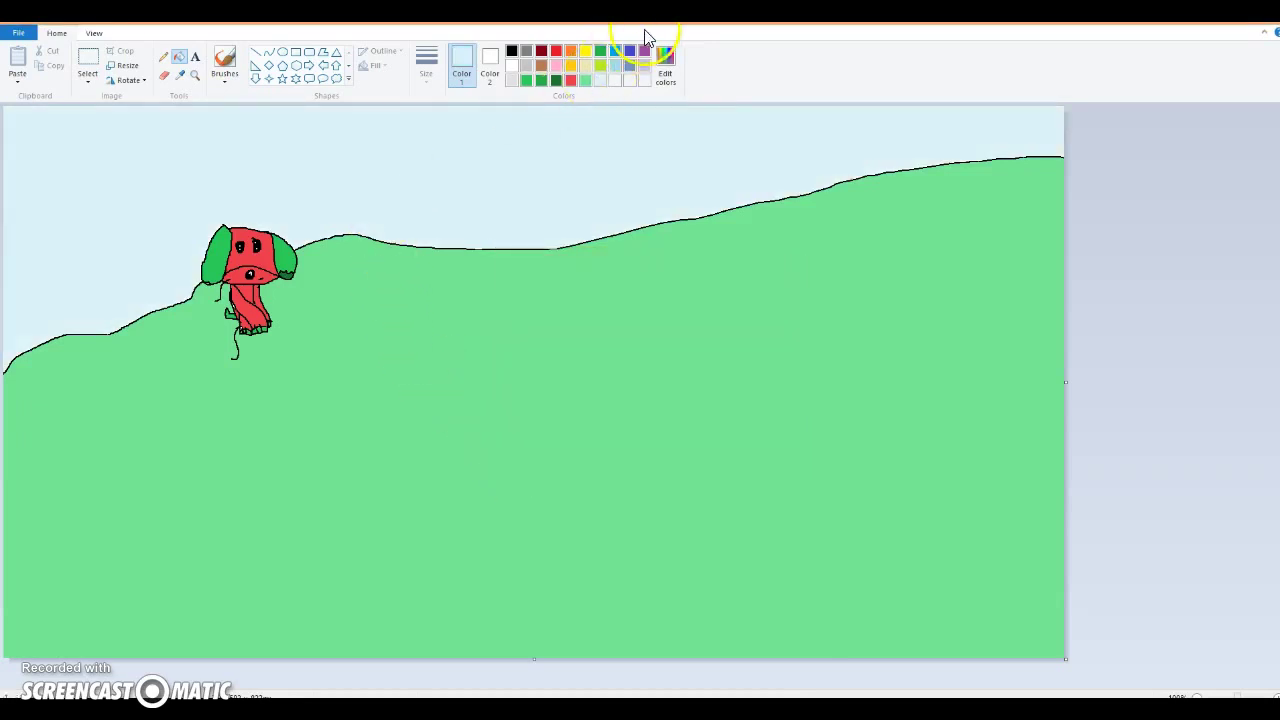
Lighten the pale blue further and refill the sky with the new shade.
click(666, 68)
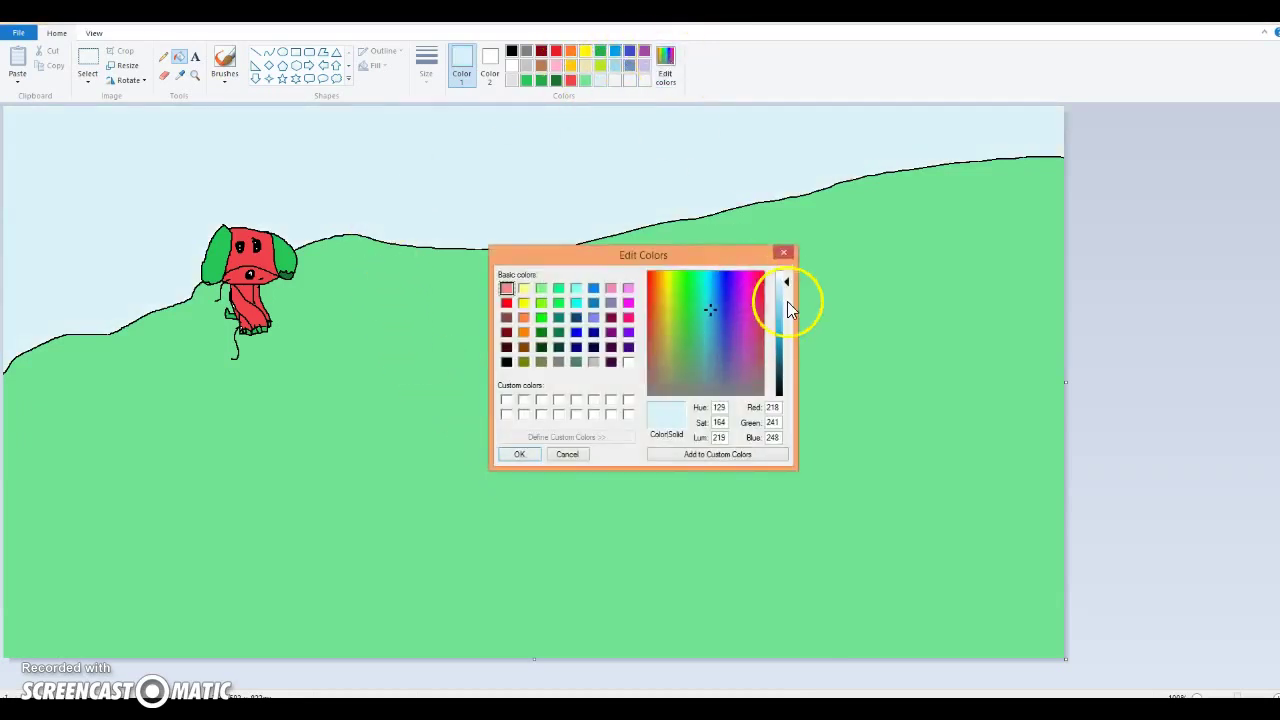
click(788, 278)
click(519, 455)
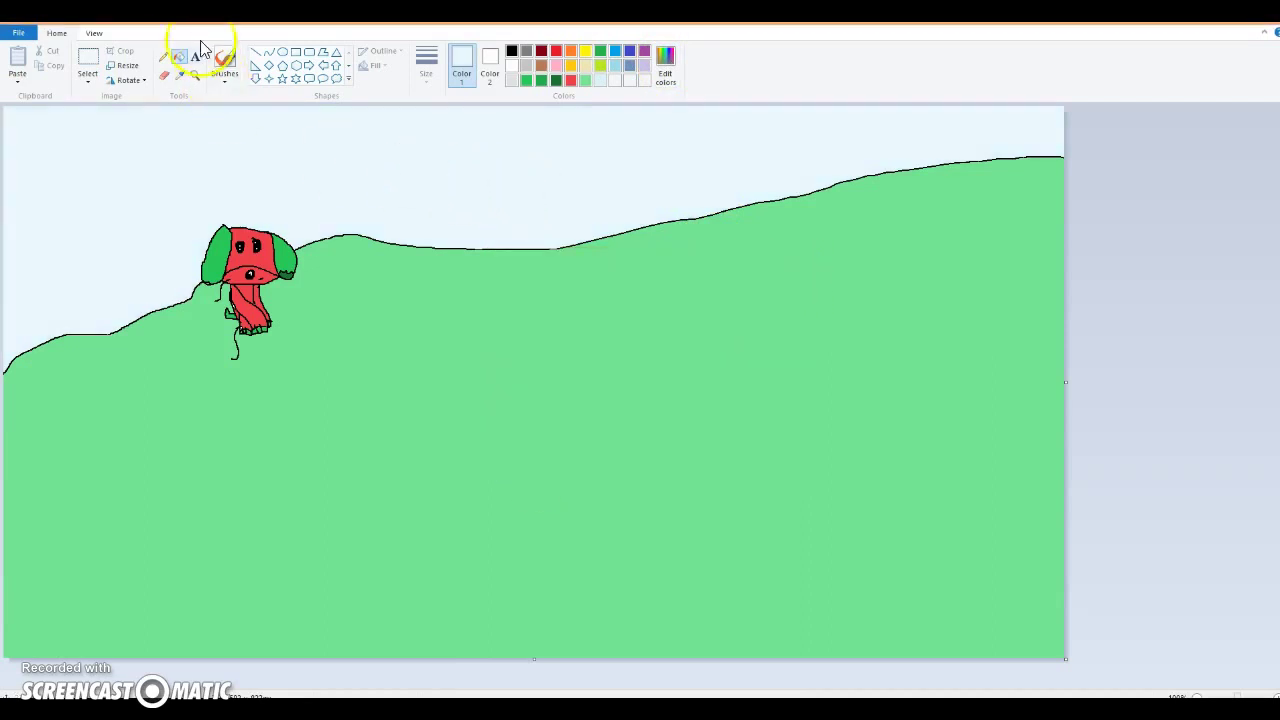
Pencil two cloud outlines in the custom light grey, one mid-horizon and one running off the canvas's upper-right corner.
click(163, 57)
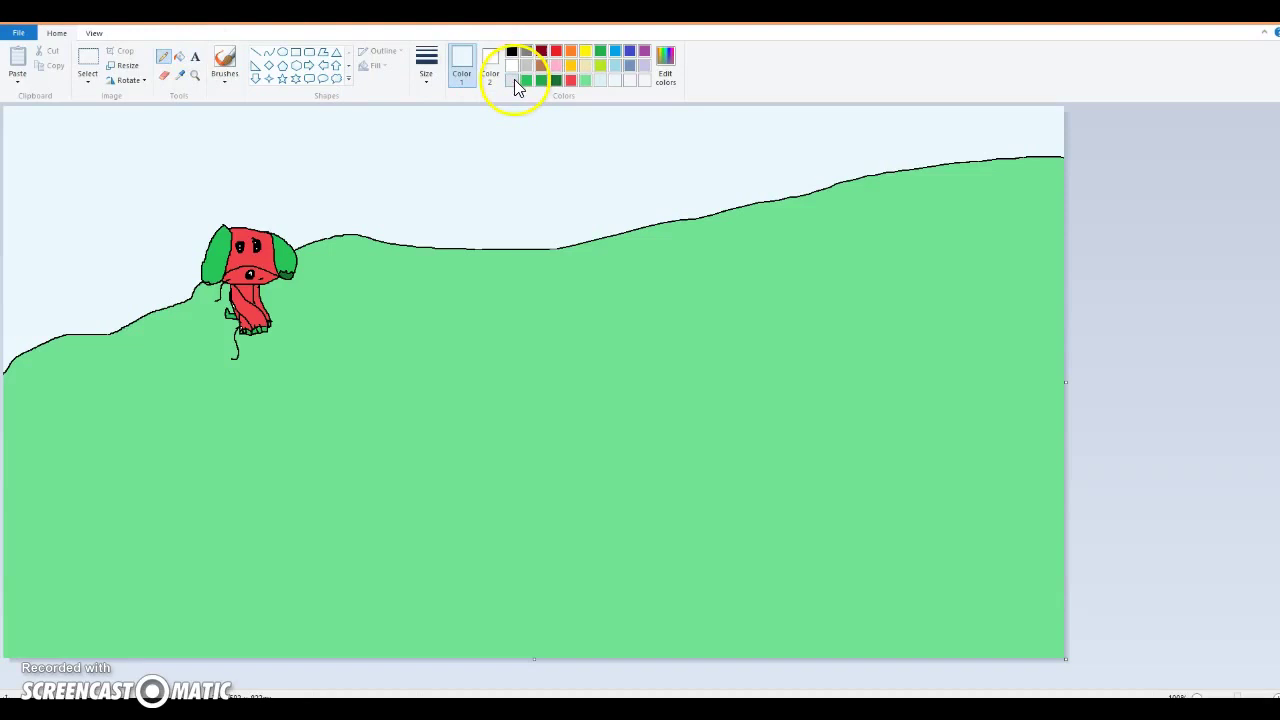
mouse_move(505, 152)
mouse_down()
mouse_move(476, 237)
mouse_move(526, 137)
mouse_move(631, 178)
mouse_move(648, 214)
mouse_up()
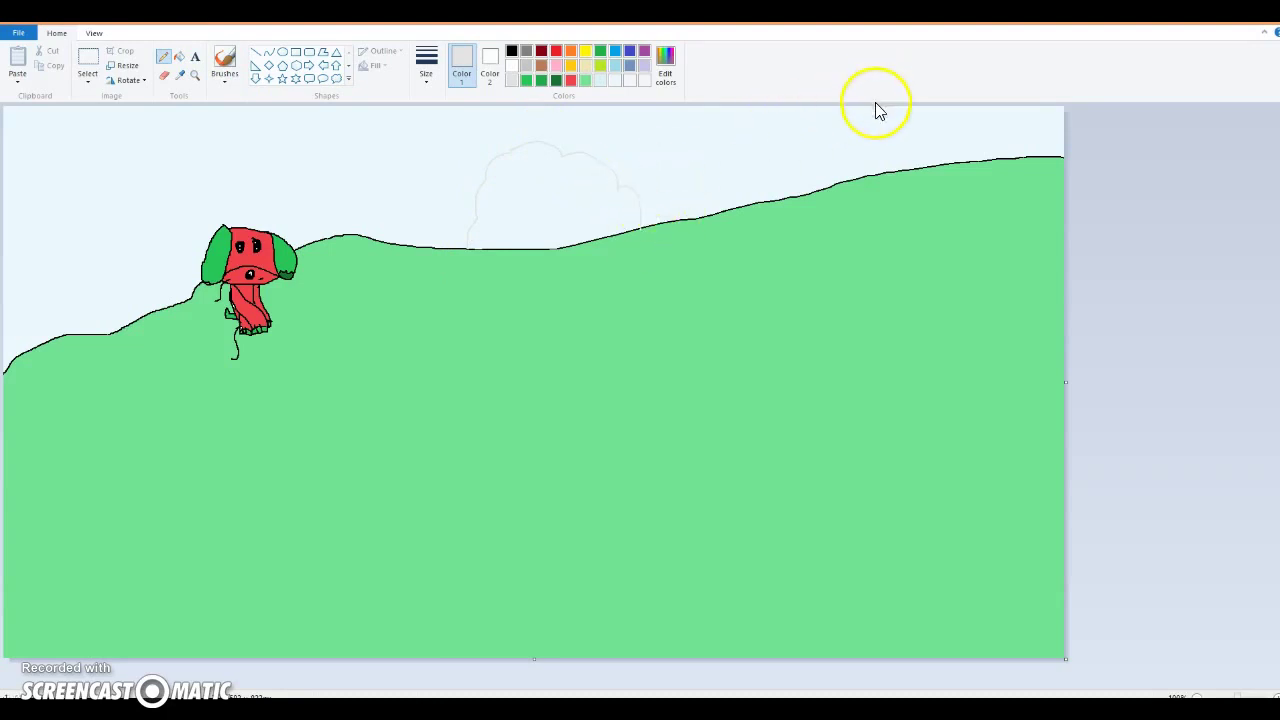
drag(880, 103, 857, 109)
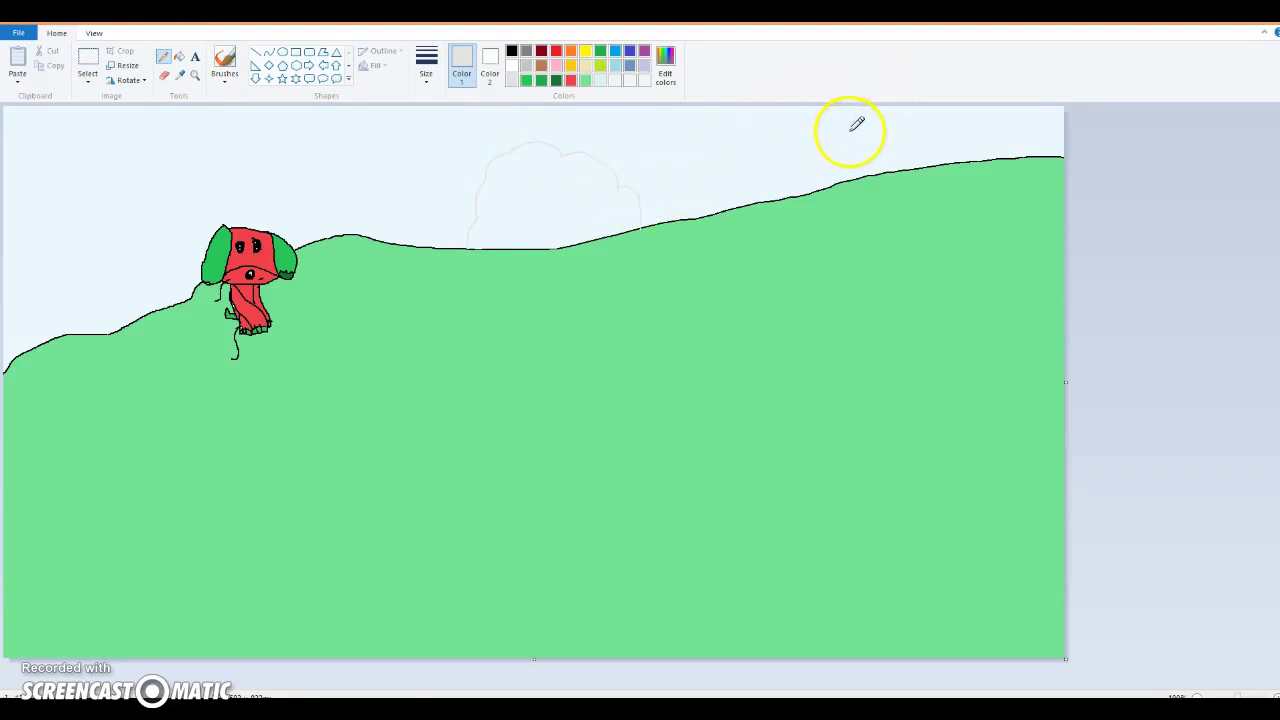
drag(844, 154, 846, 176)
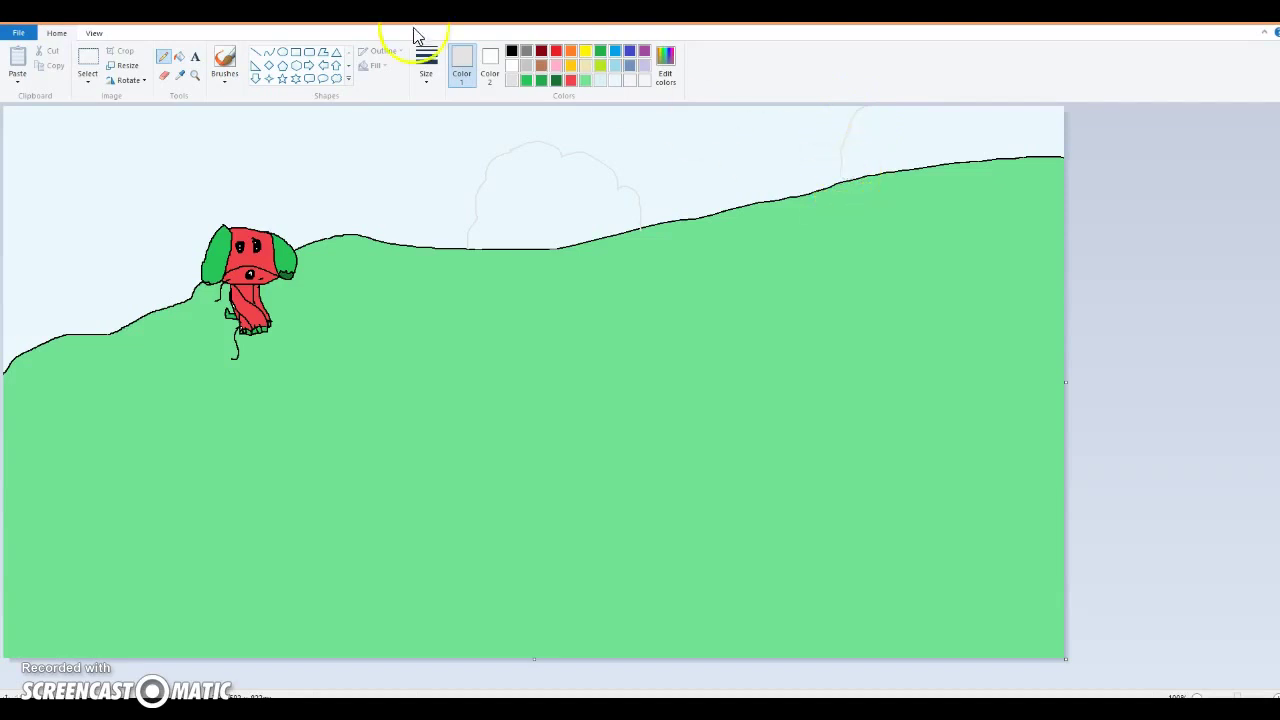
Mix an off-white with luminosity 231 from white and fill both clouds with it.
click(179, 55)
click(511, 65)
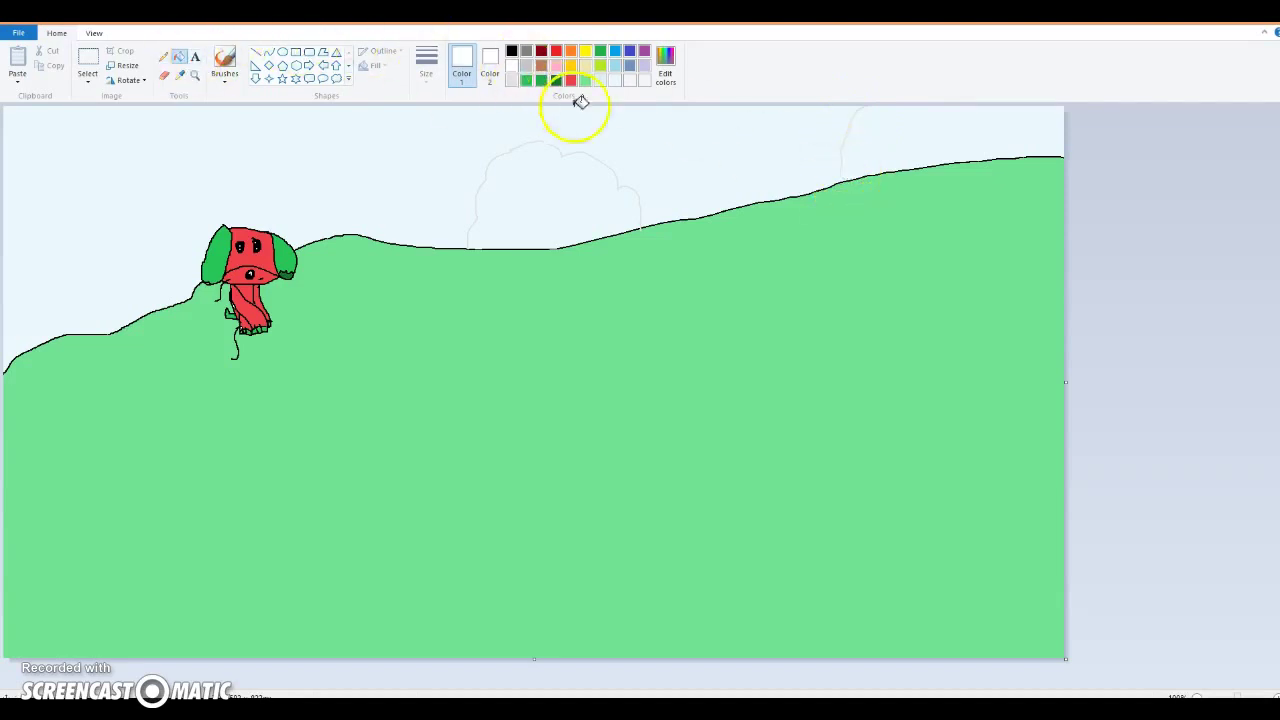
click(668, 60)
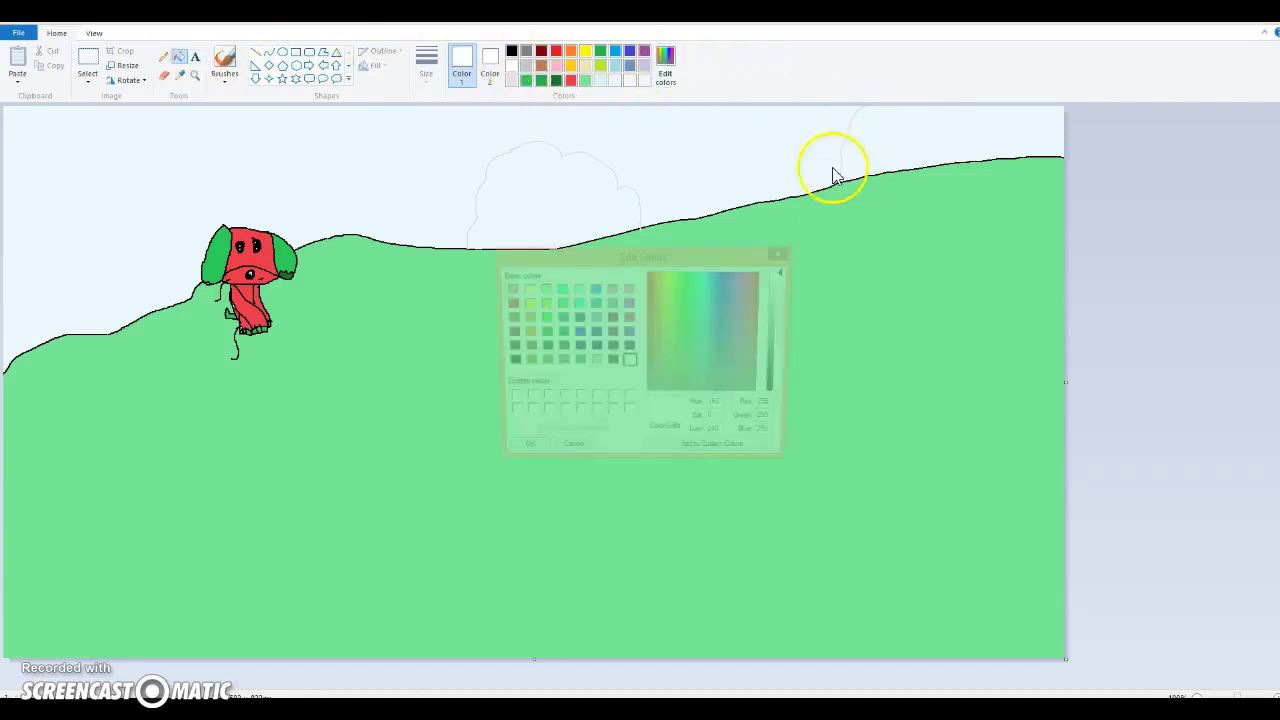
click(787, 277)
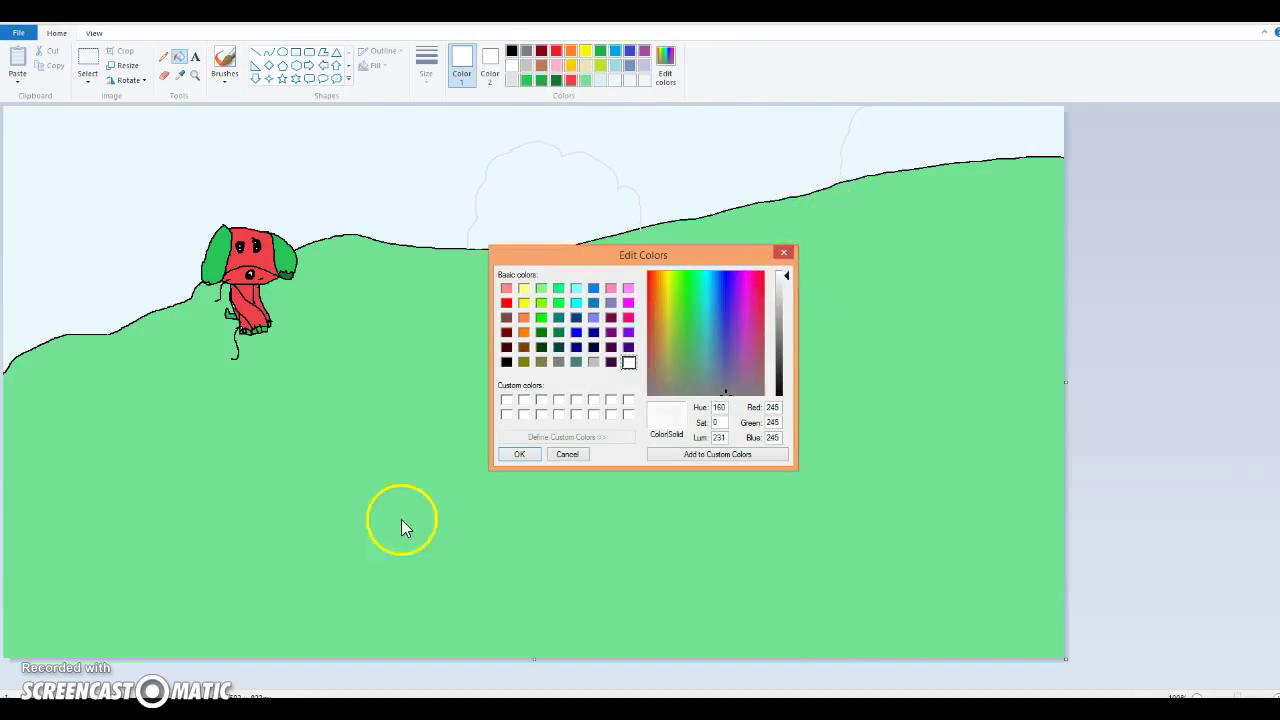
click(519, 454)
click(543, 215)
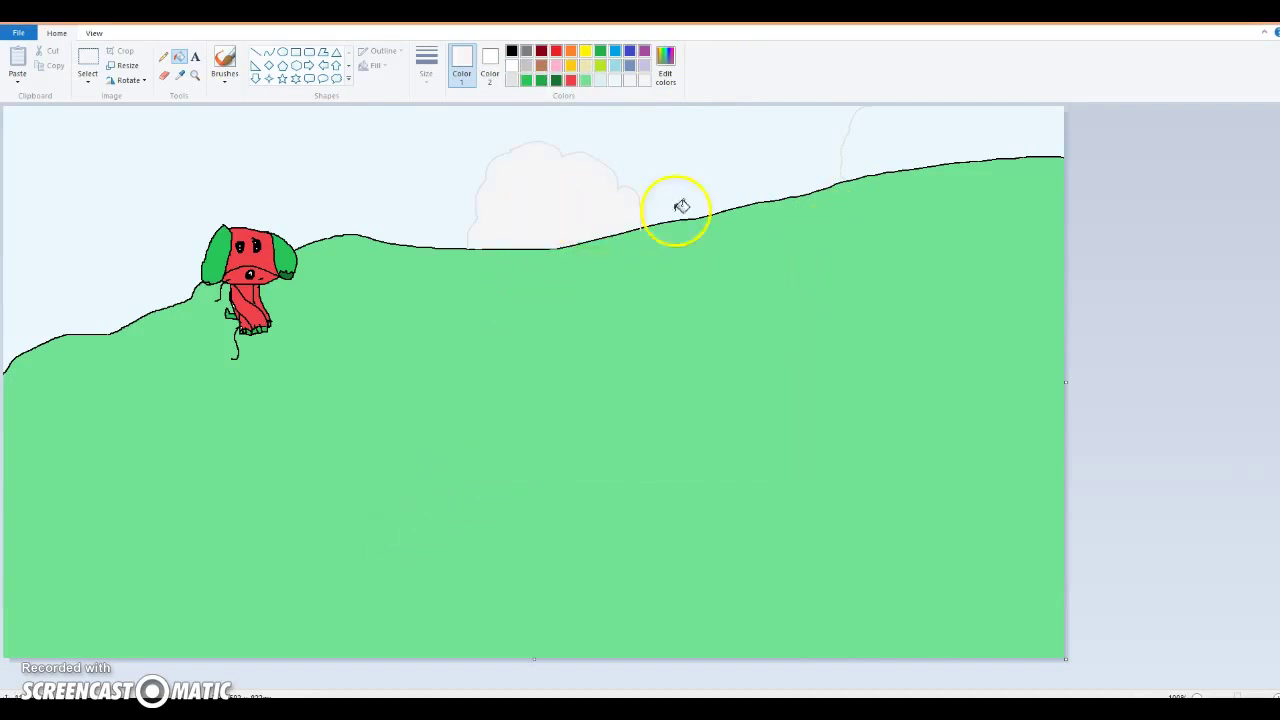
click(893, 129)
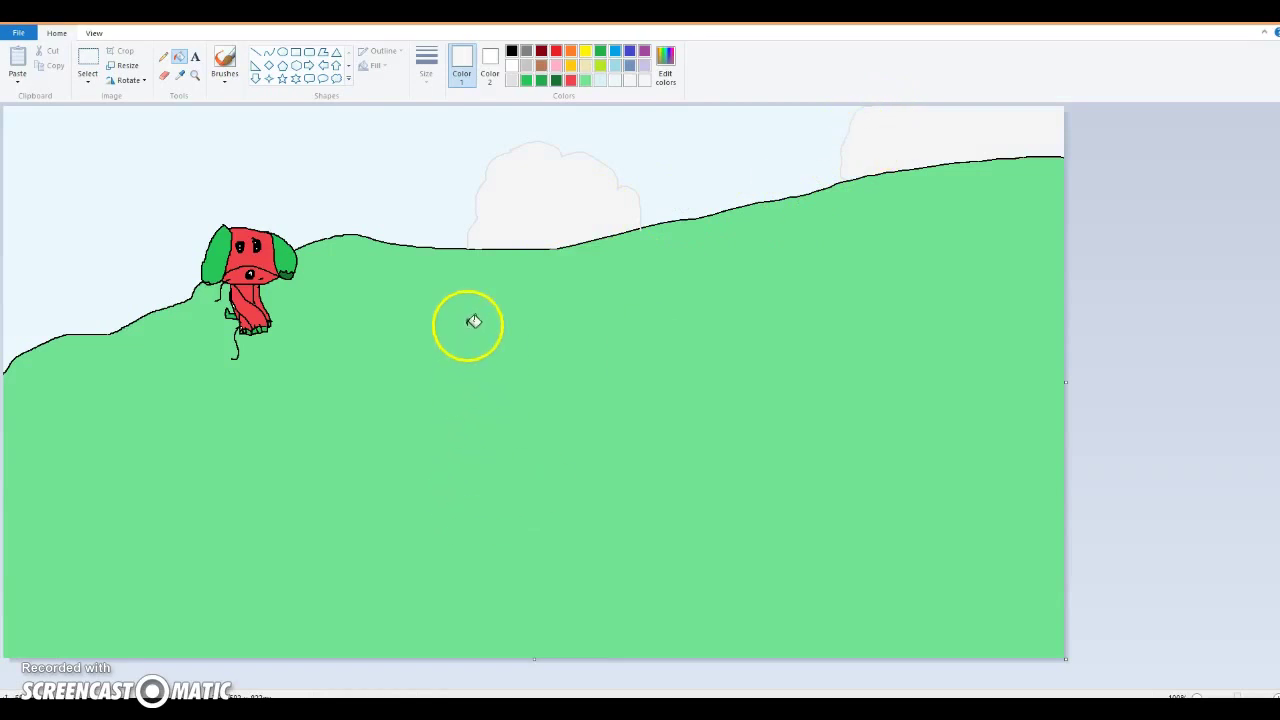
Mix a pale yellow with luminosity 185 and pencil the sun's curved edge across the canvas's upper-left corner.
click(162, 58)
click(585, 51)
click(665, 60)
drag(785, 323, 786, 308)
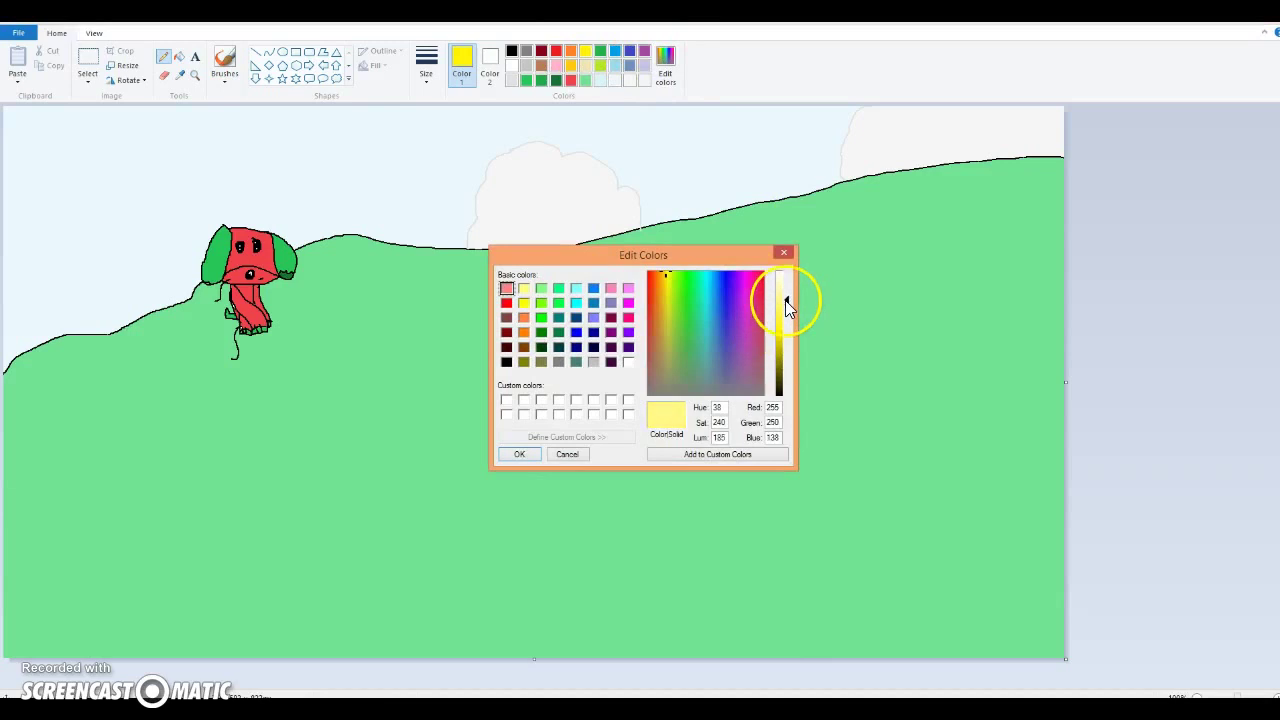
click(530, 455)
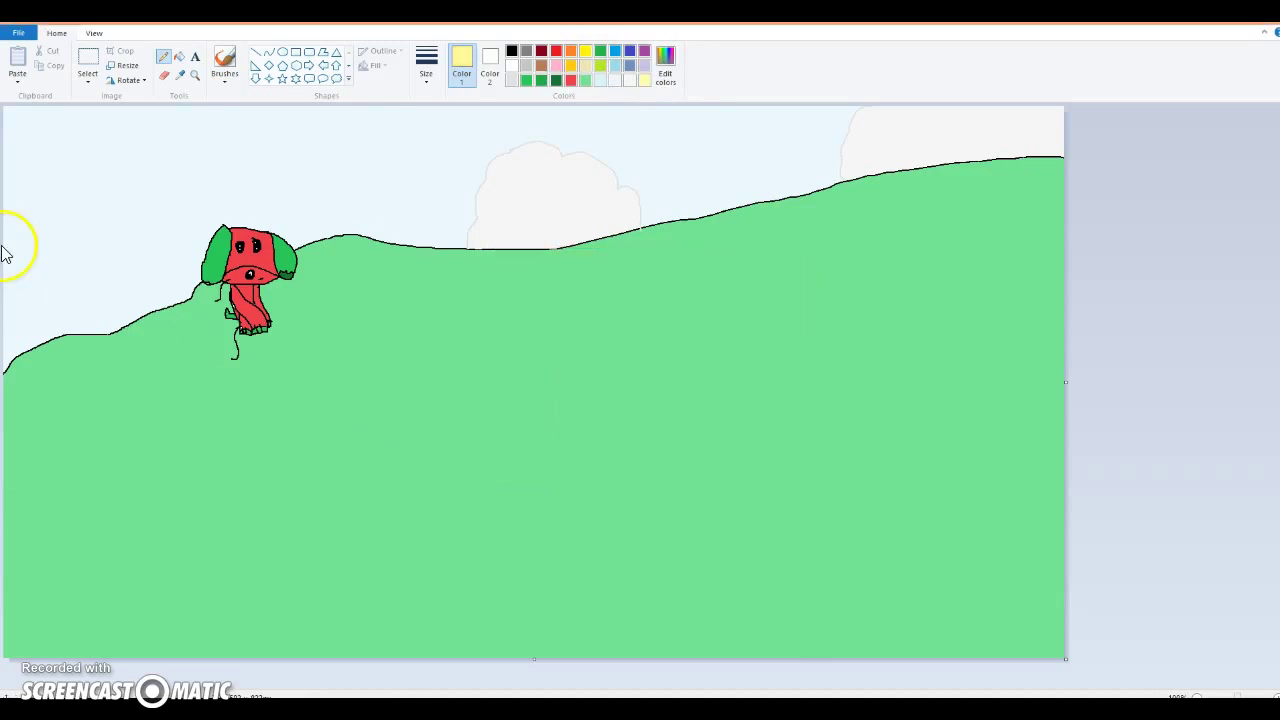
mouse_move(24, 232)
mouse_down()
mouse_move(103, 183)
mouse_move(171, 57)
mouse_up()
Fill the sun in the sky's corner with the standard palette yellow.
click(586, 52)
click(179, 56)
click(103, 131)
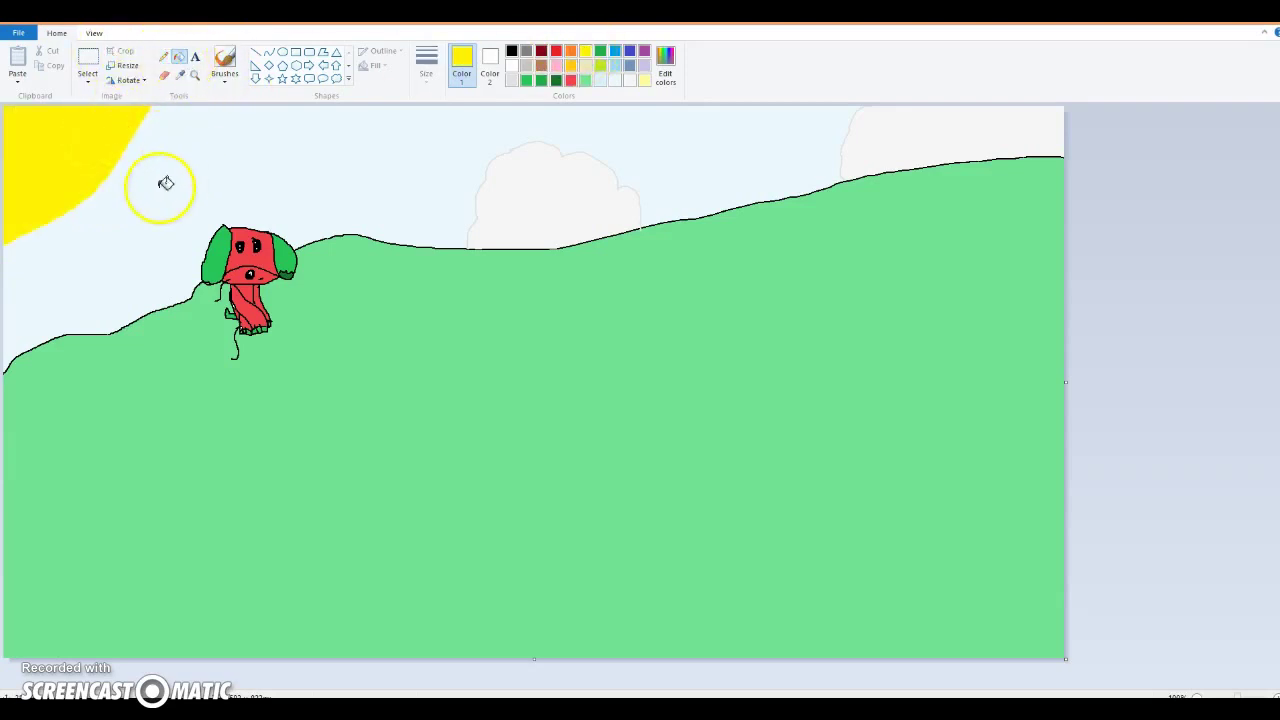
Pencil five small yellow curls in the sky in an arc around the sun's edge.
click(163, 56)
drag(73, 247, 88, 246)
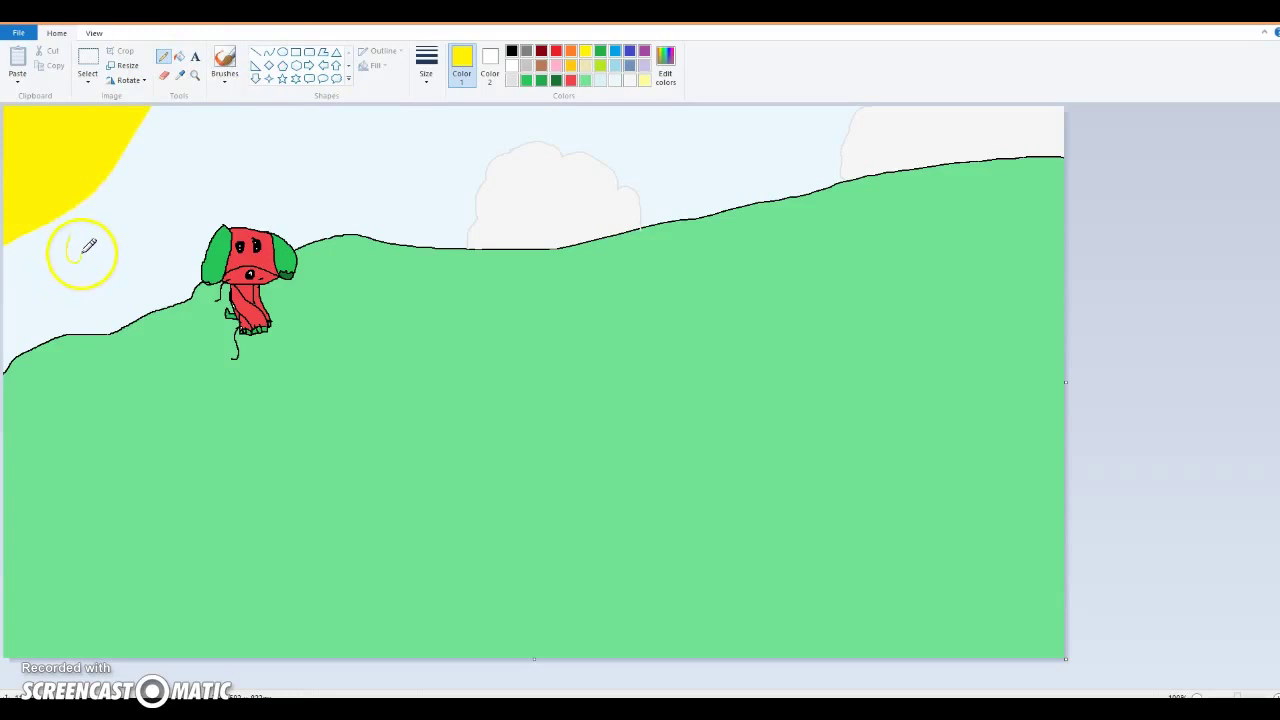
drag(129, 186, 137, 223)
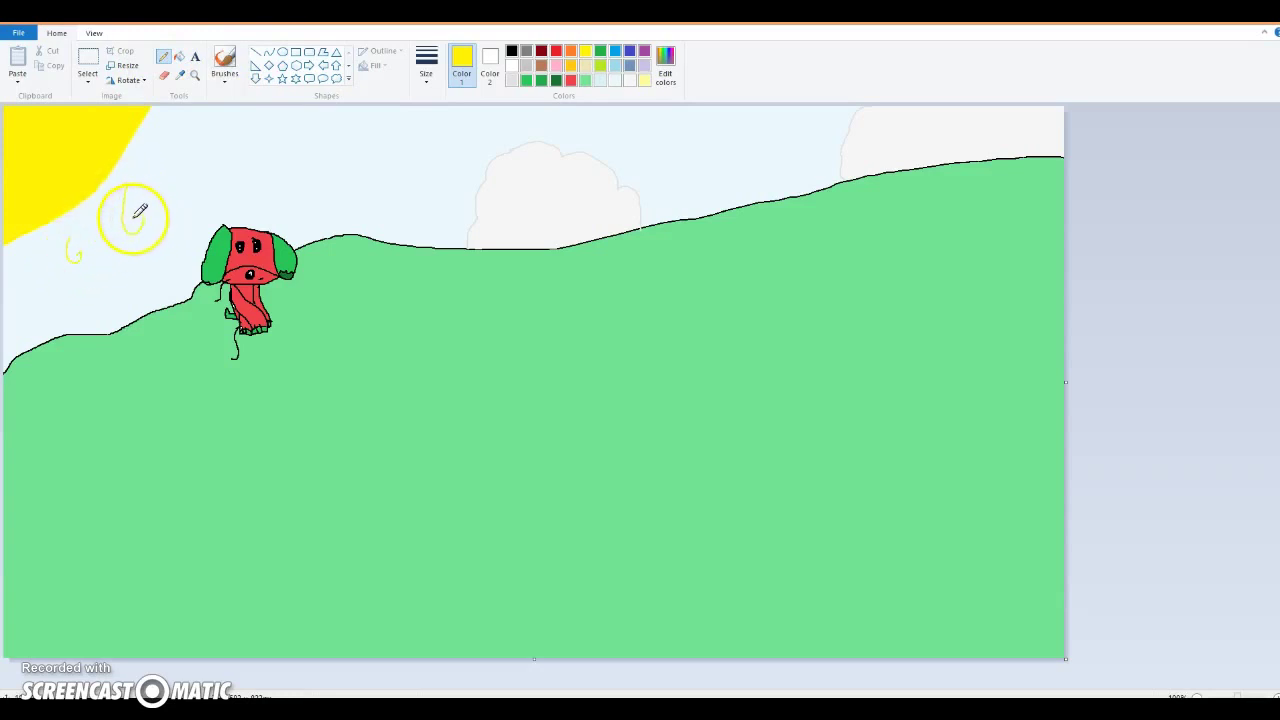
drag(153, 152, 166, 174)
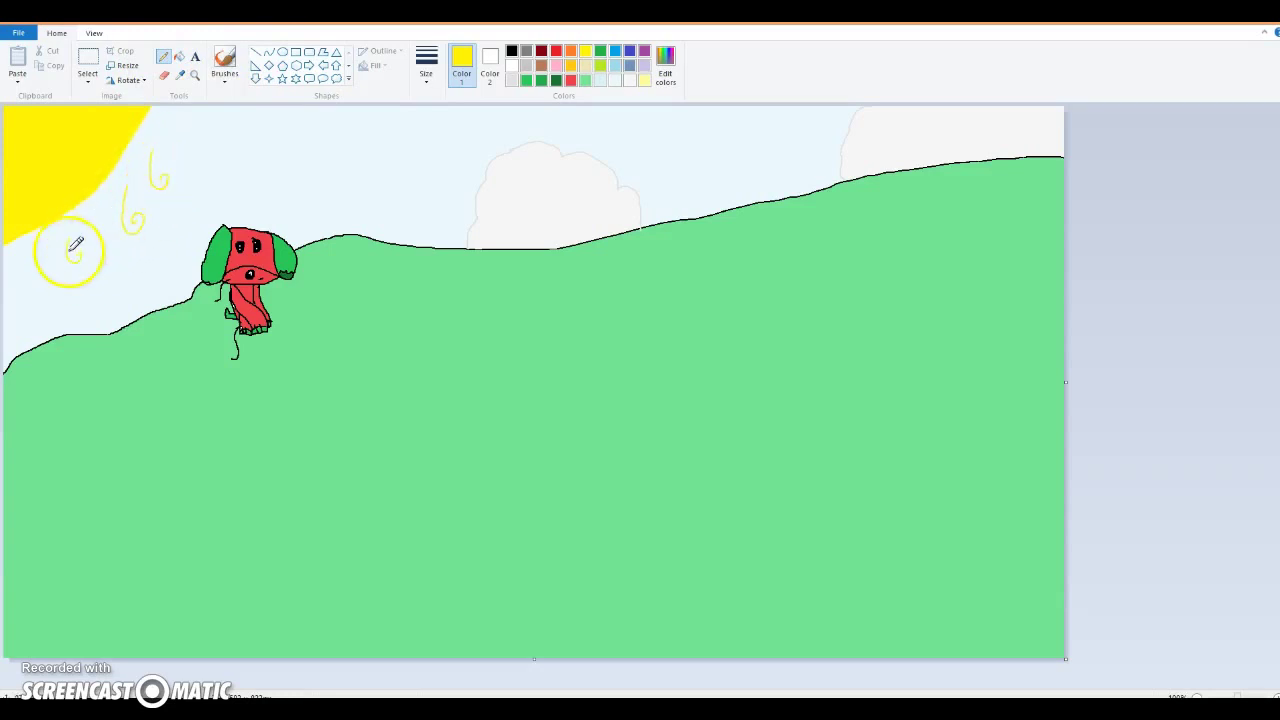
drag(43, 255, 46, 271)
mouse_move(191, 134)
mouse_down()
mouse_move(197, 155)
mouse_move(200, 137)
mouse_up()
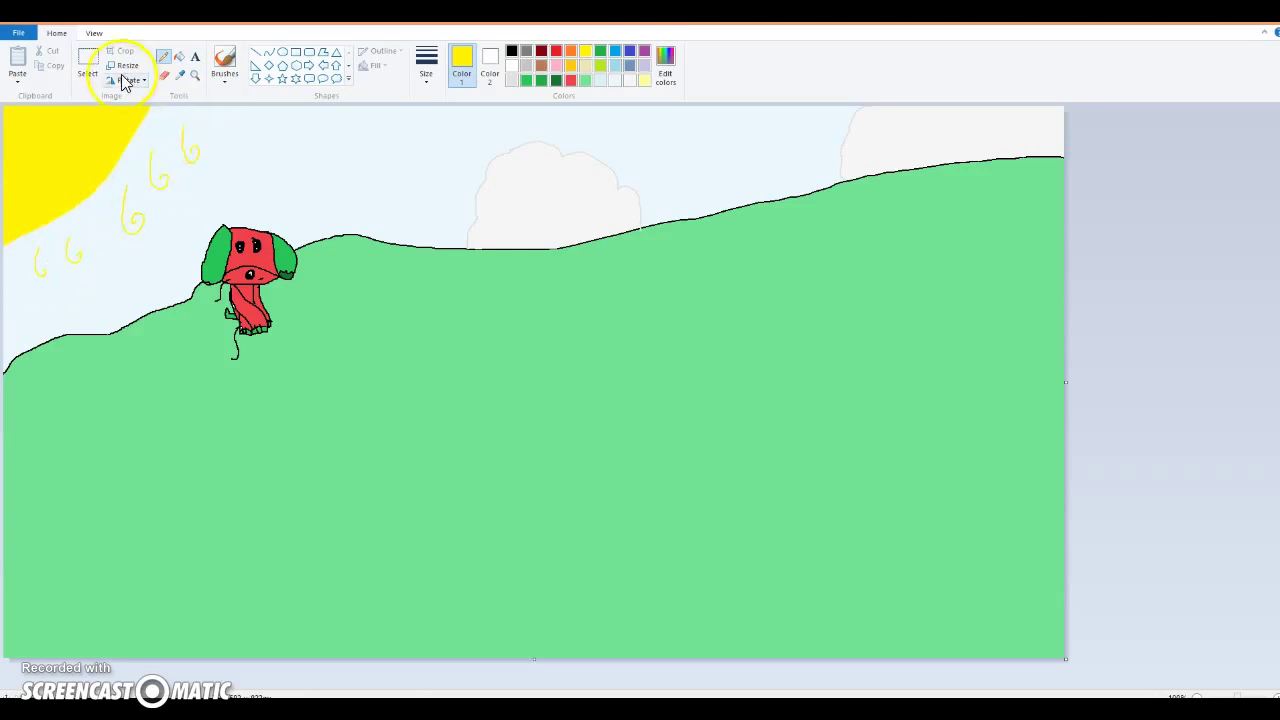
Pencil a black tilted picnic blanket with crossing grid lines on the hill, below the middle cloud.
click(511, 50)
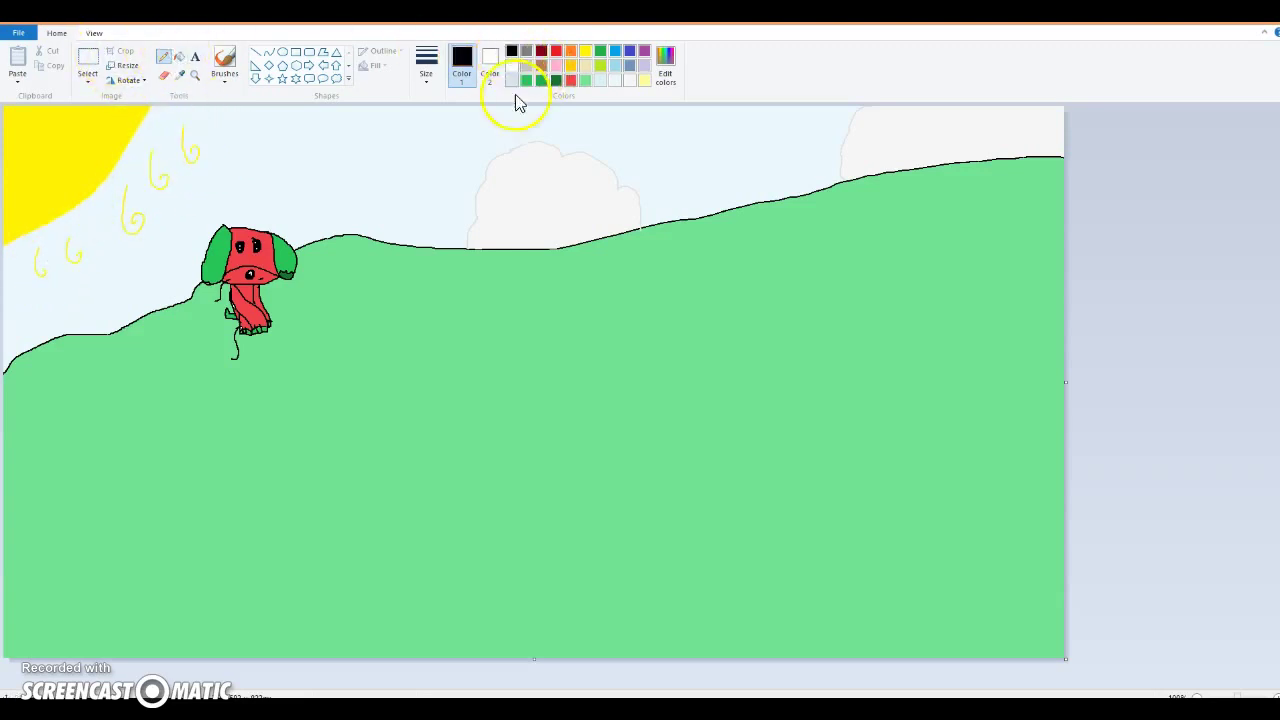
mouse_move(455, 295)
mouse_down()
mouse_move(404, 348)
mouse_move(453, 434)
mouse_move(546, 380)
mouse_move(455, 294)
mouse_move(479, 312)
mouse_move(410, 360)
mouse_move(479, 324)
mouse_move(462, 312)
mouse_move(428, 314)
mouse_move(490, 404)
mouse_up()
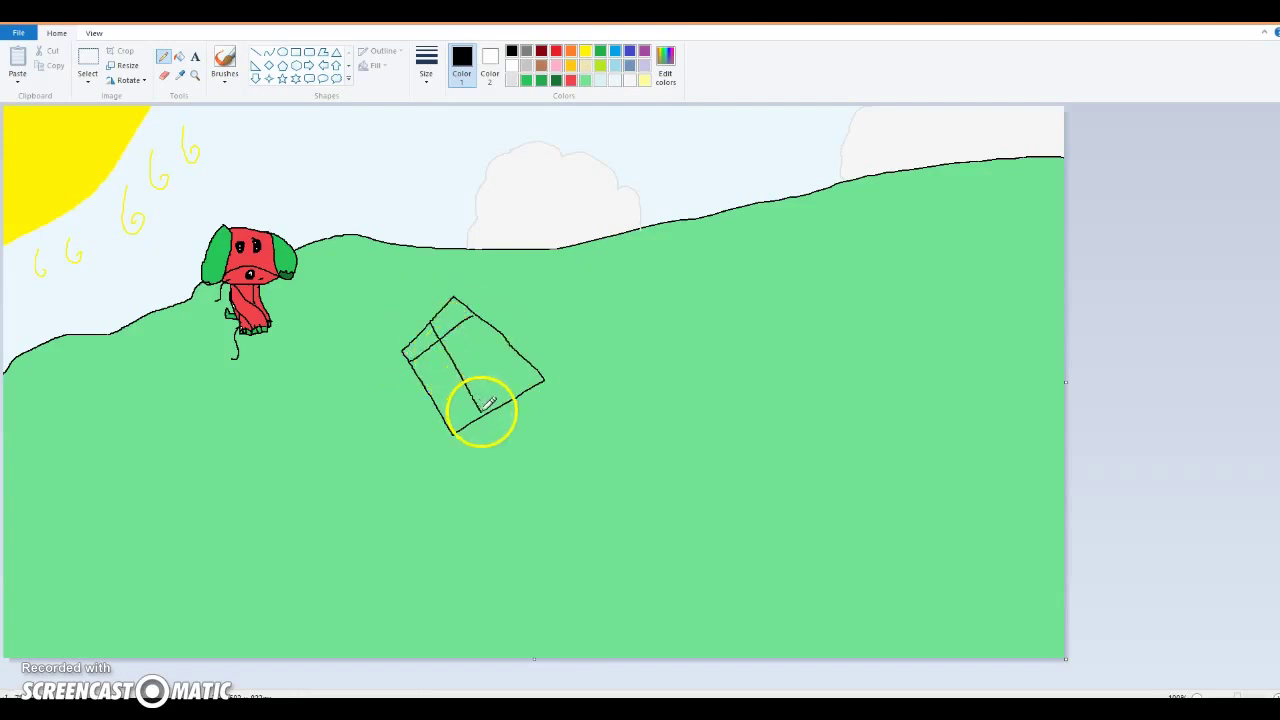
drag(420, 380, 508, 343)
drag(442, 411, 532, 368)
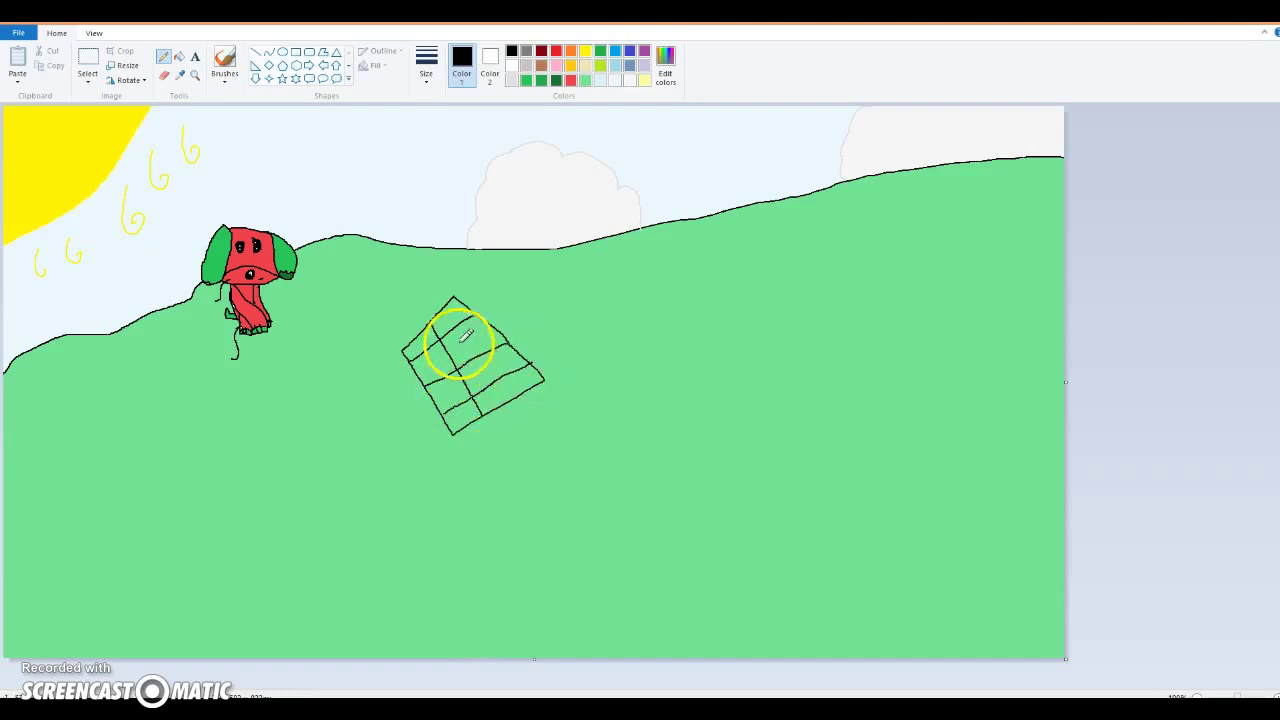
drag(437, 314, 509, 400)
drag(415, 342, 460, 423)
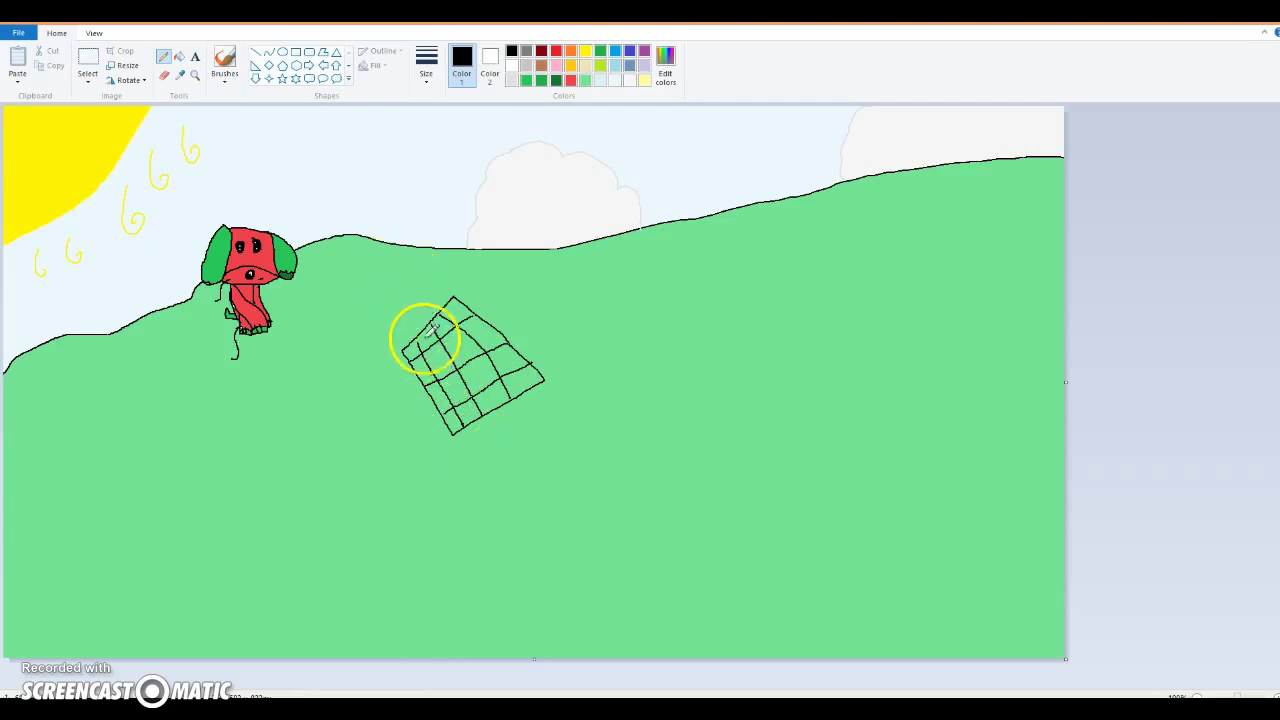
Fill cells along the blanket's upper edges and lower-right edge with the standard palette red.
click(179, 56)
click(572, 81)
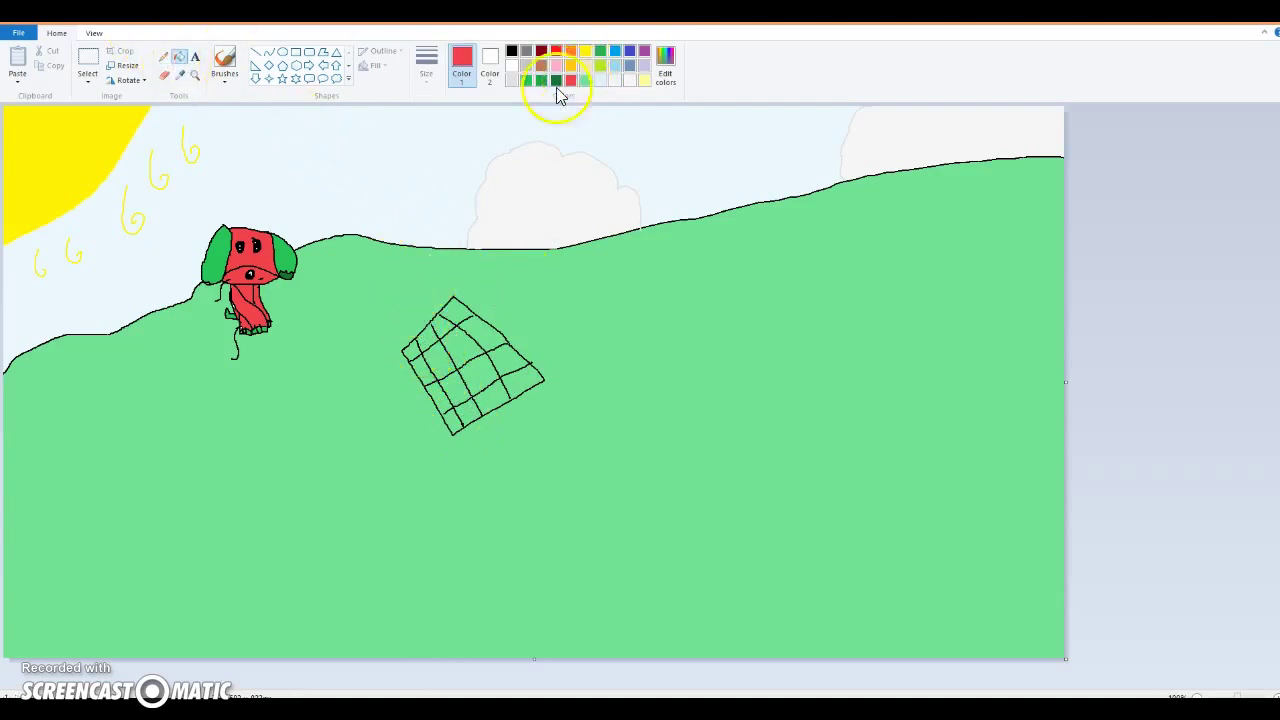
click(459, 306)
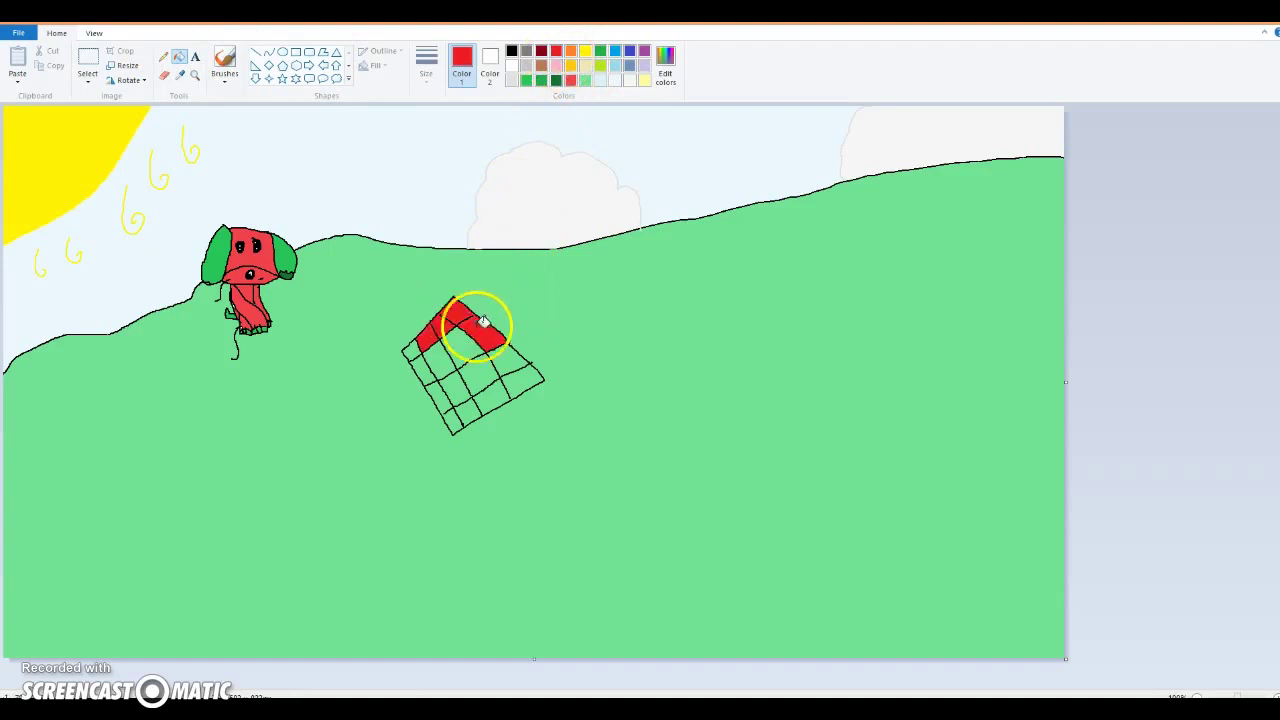
click(514, 378)
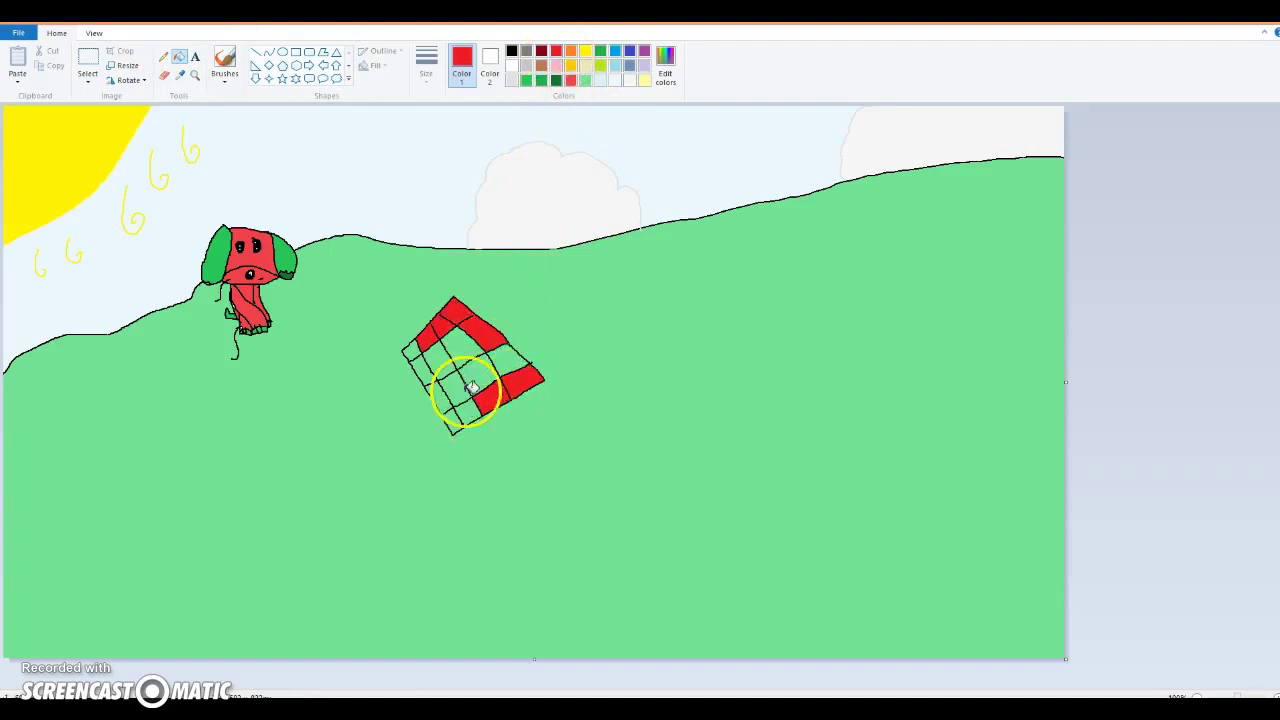
Fill the blanket's inner cells, left corner cell and lower-left cells with white.
click(511, 65)
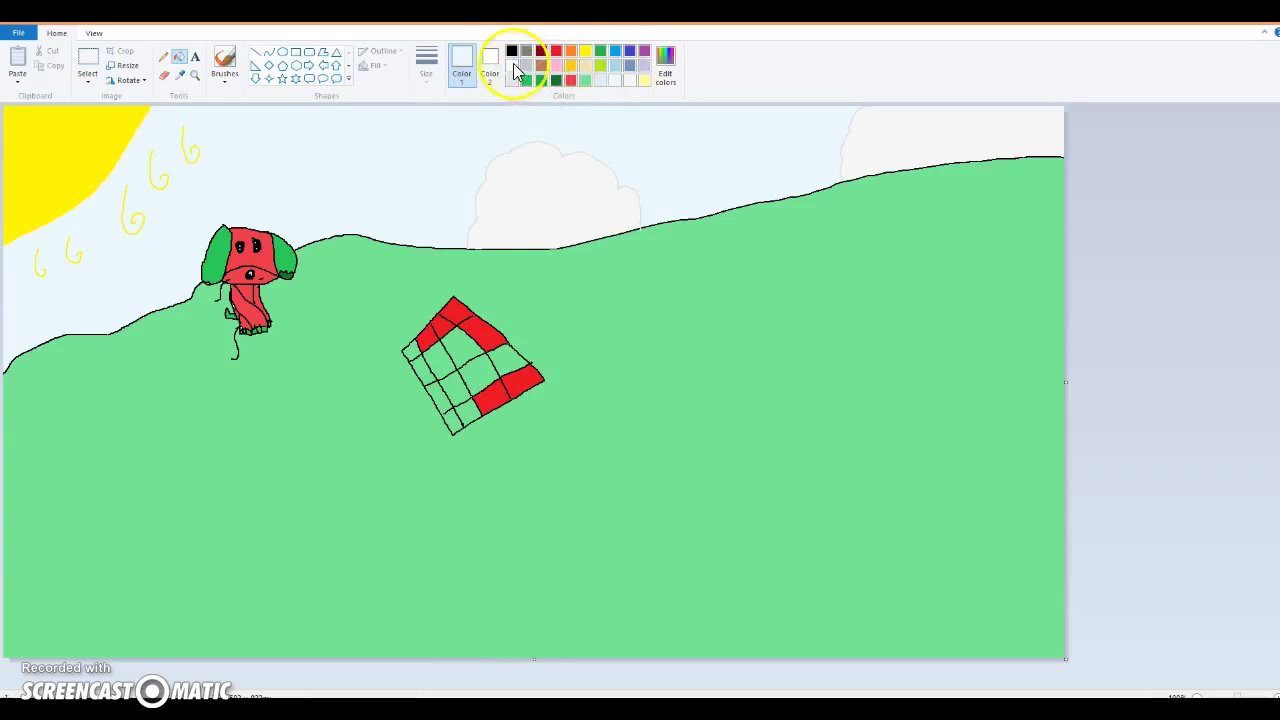
click(466, 412)
click(440, 395)
click(484, 372)
click(464, 345)
click(508, 360)
click(512, 67)
click(410, 366)
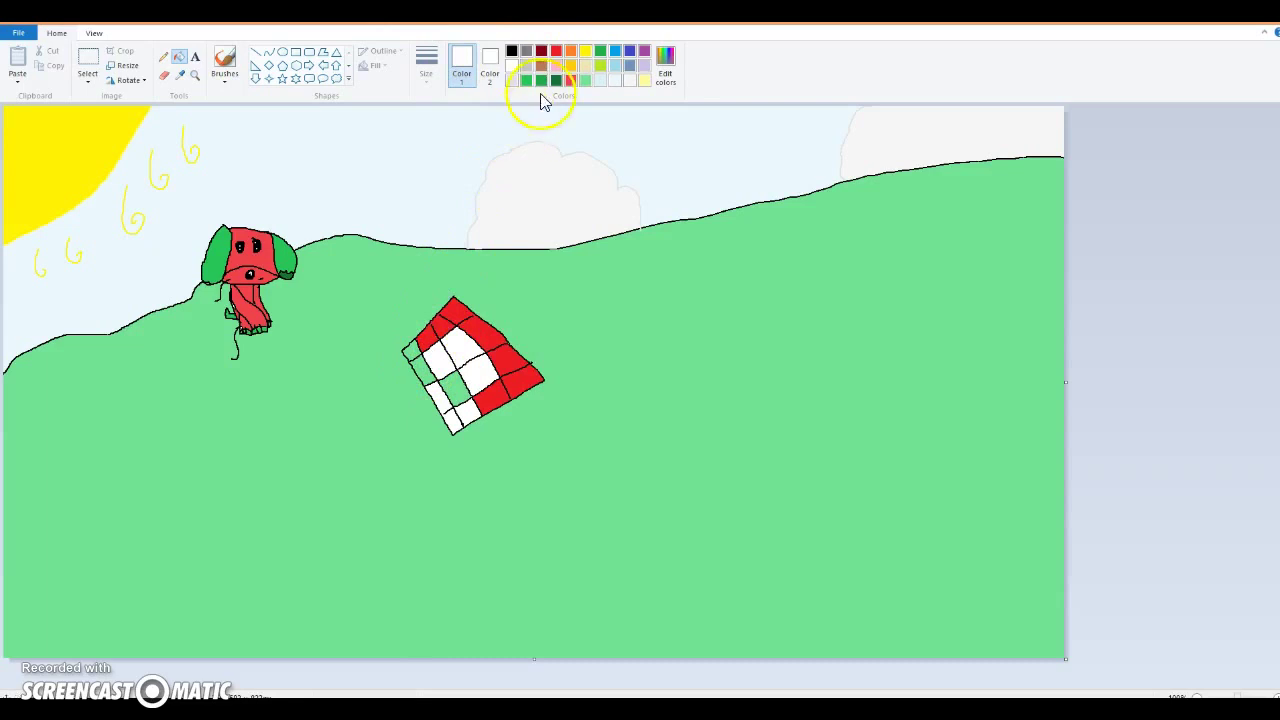
click(412, 346)
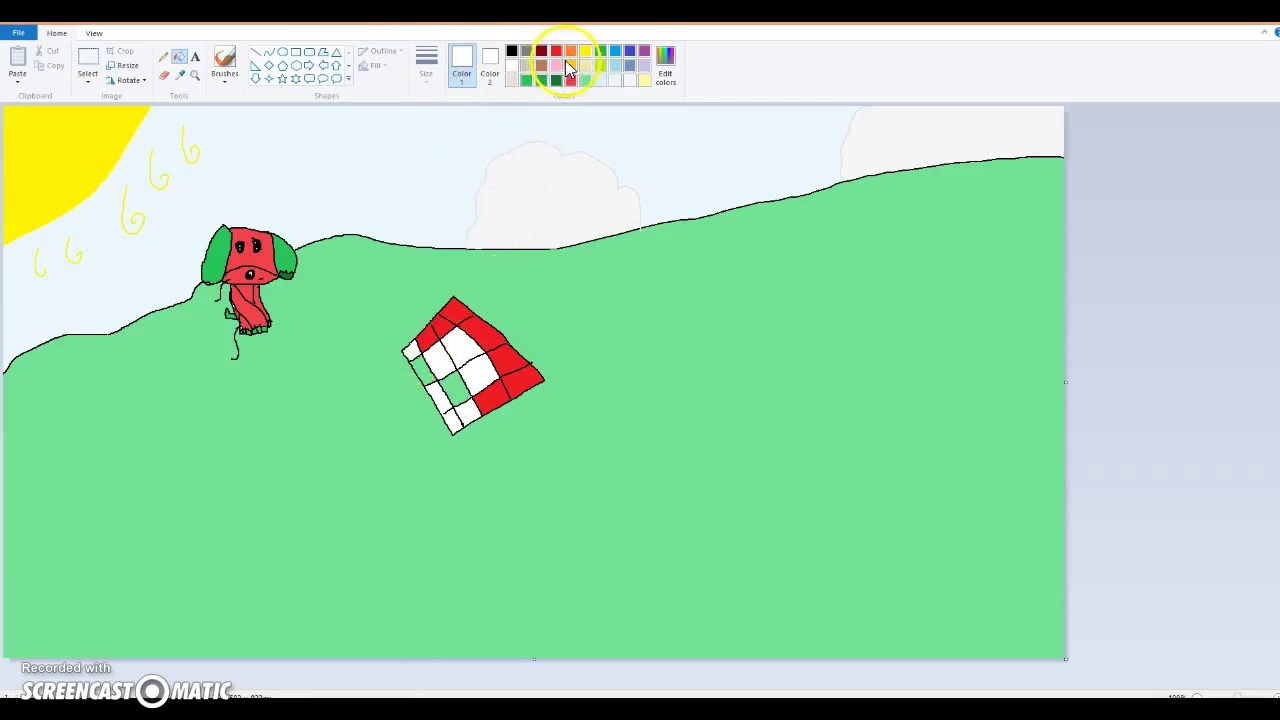
Fill the blanket's remaining green cells and its lower-left edge cells with red.
click(556, 51)
click(427, 365)
click(452, 388)
click(503, 392)
click(492, 376)
click(490, 374)
click(443, 402)
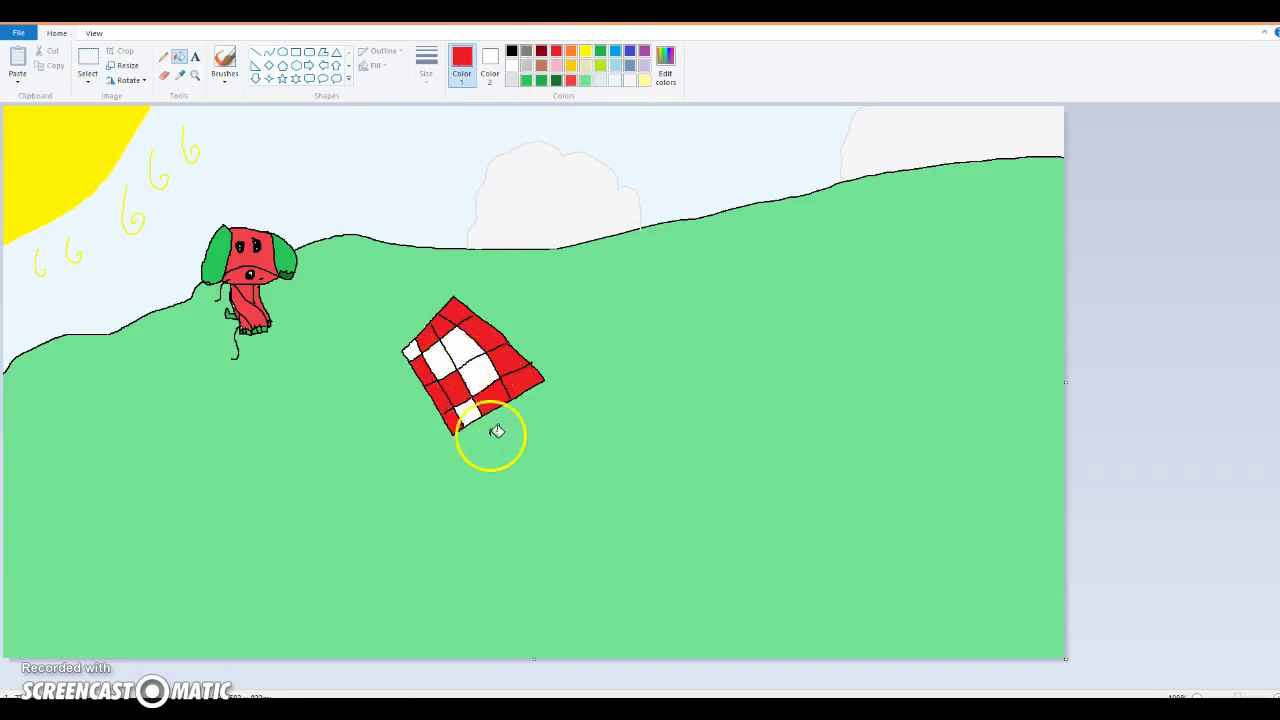
key(ctrl+z)
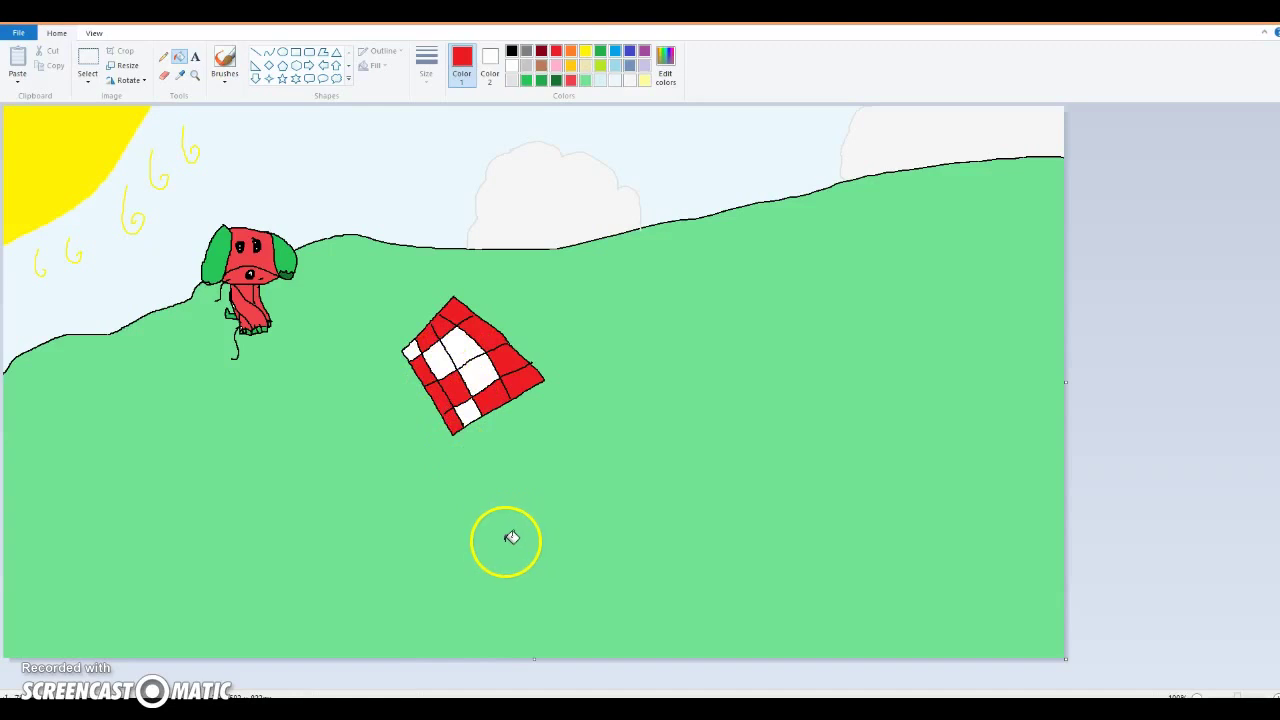
click(164, 57)
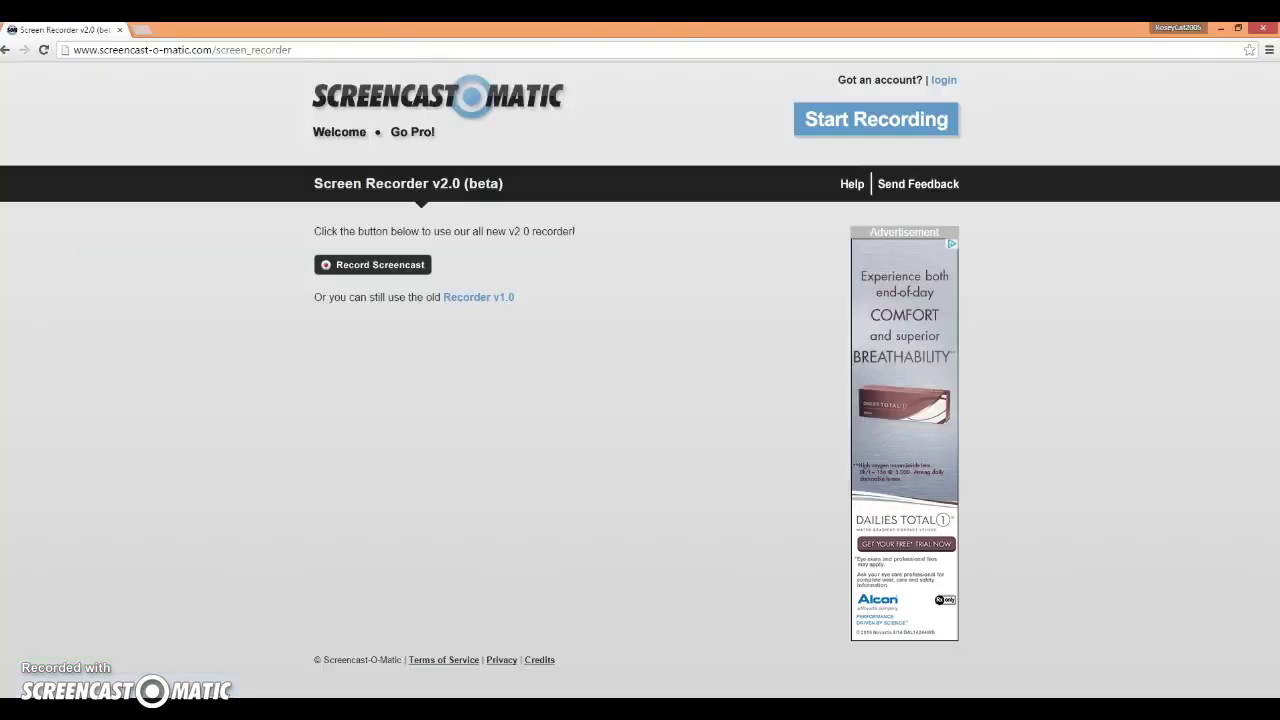
Open a new tab in the Chrome browser, write the message "bye bye guys" and erase it.
click(139, 33)
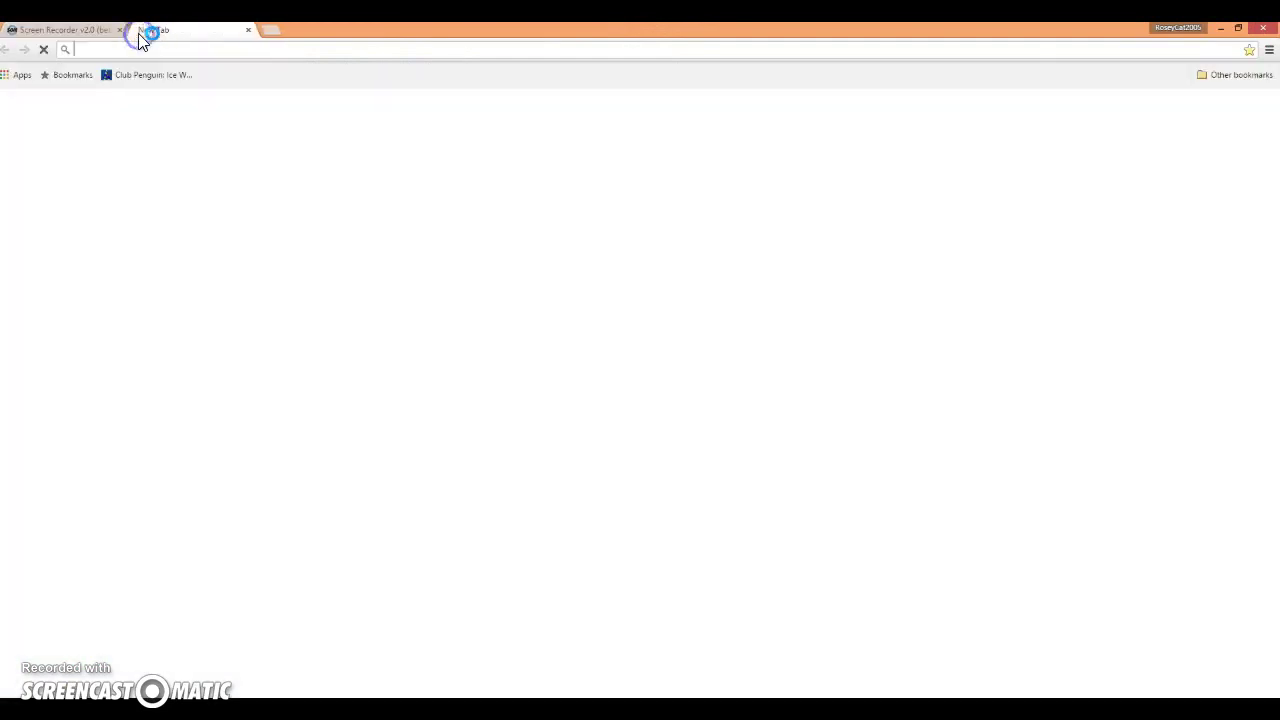
click(521, 280)
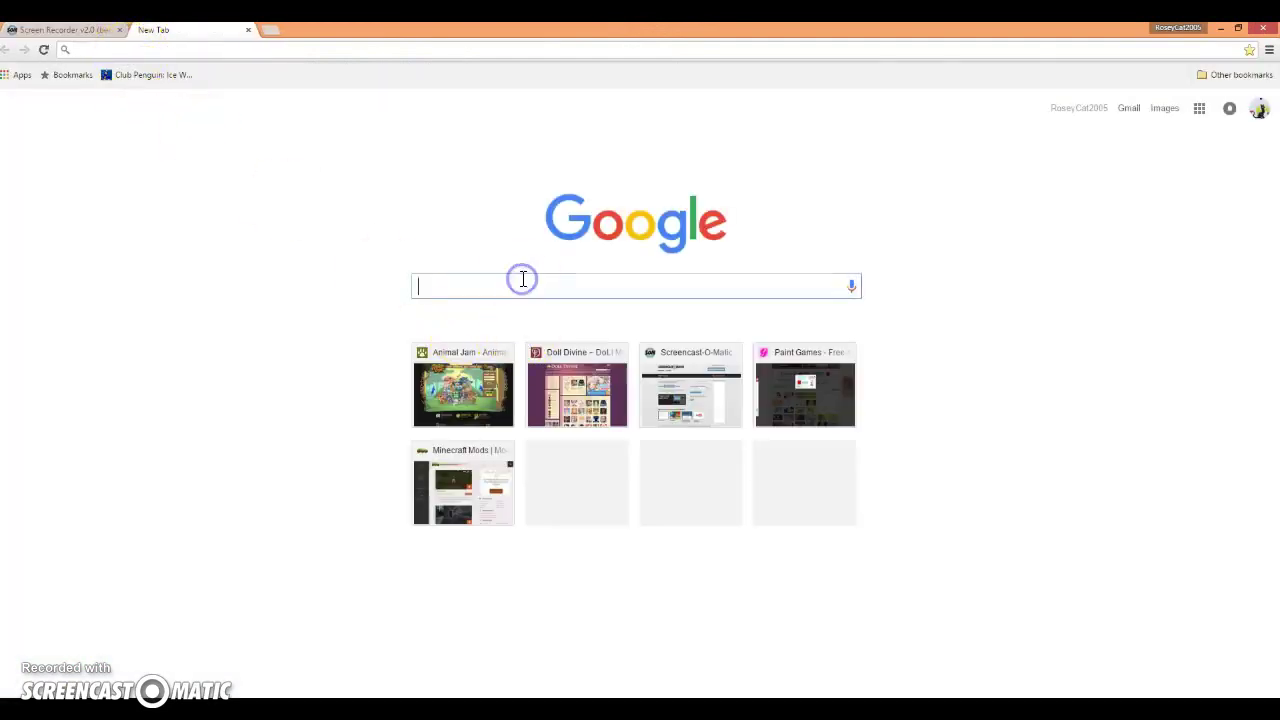
text(bye )
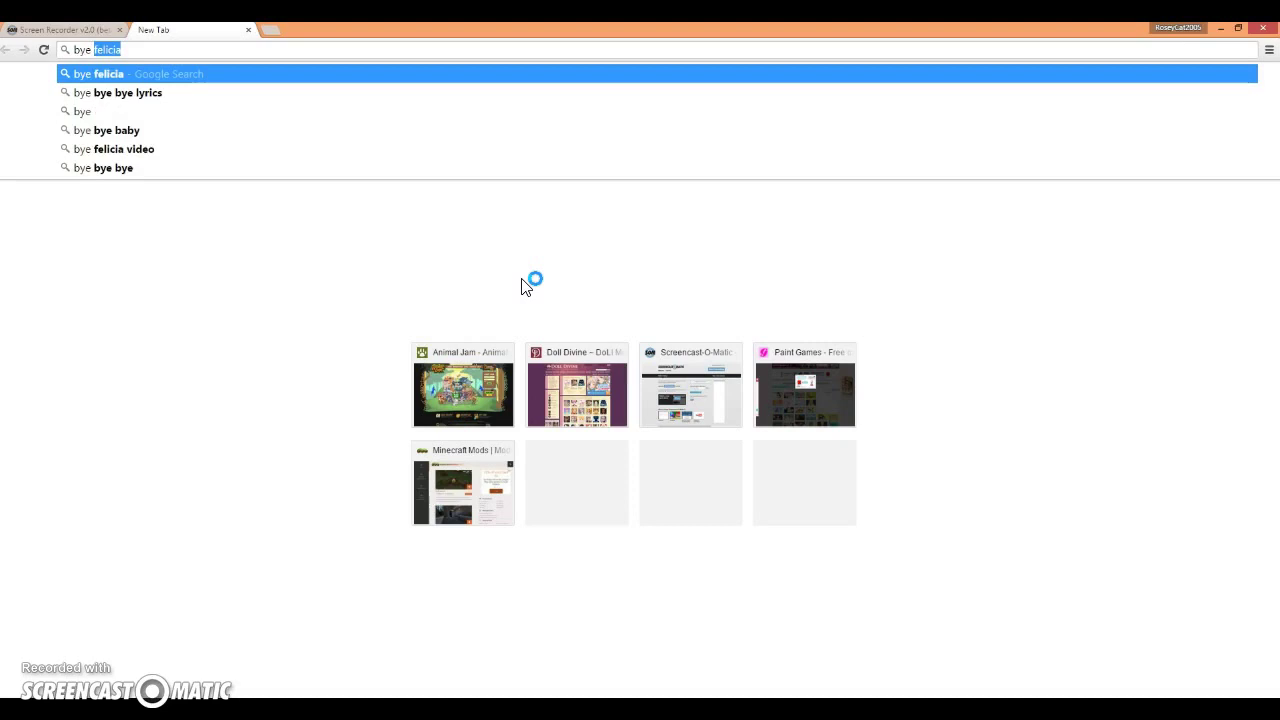
text(bye)
key(BackSpace)
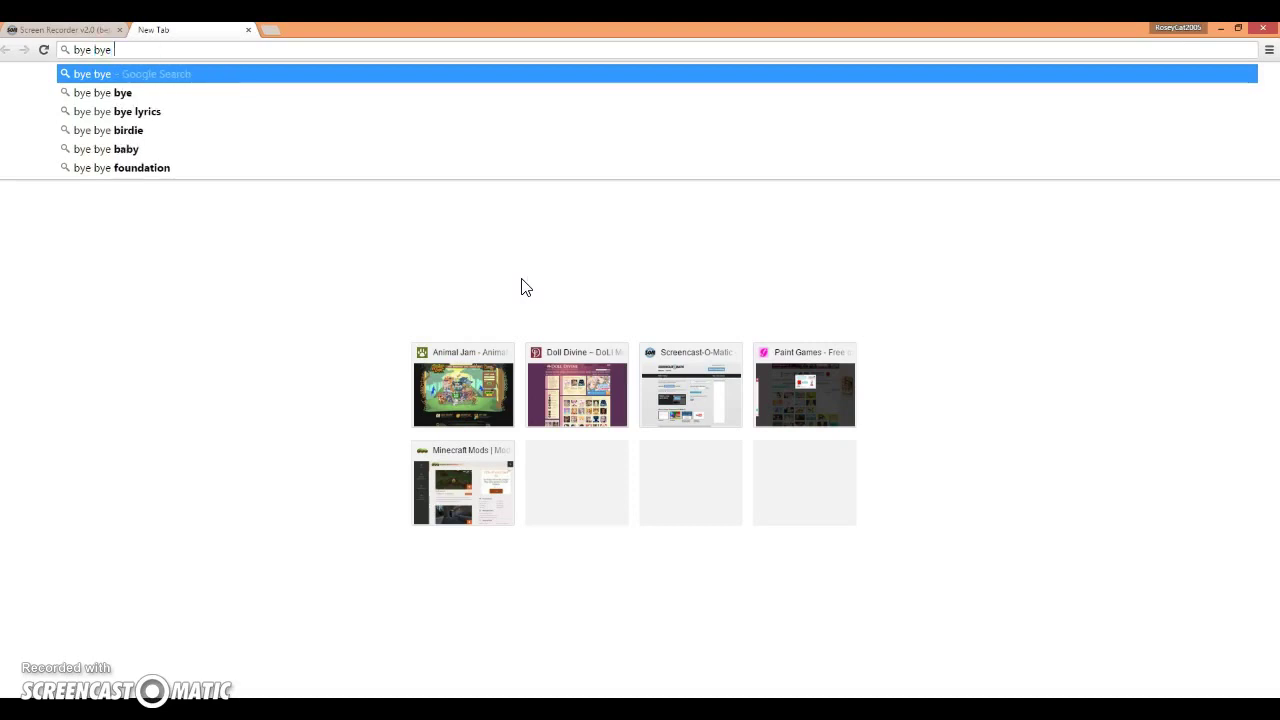
text(guys)
key(BackSpace)
key(BackSpace)
key(BackSpace)
key(BackSpace)
key(BackSpace)
key(BackSpace)
key(BackSpace)
key(BackSpace)
key(BackSpace)
key(BackSpace)
key(BackSpace)
key(BackSpace)
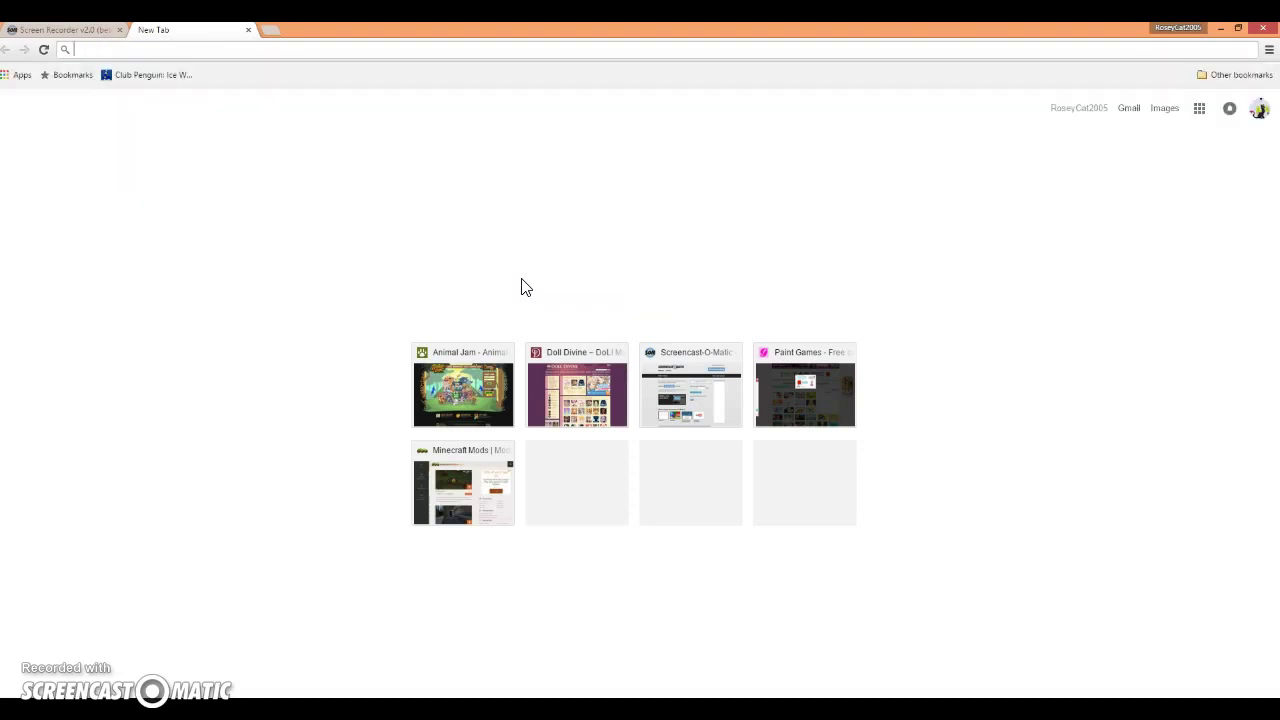
Write the message "hope you like my clifford painting" without submitting it, and clear the text.
text(h)
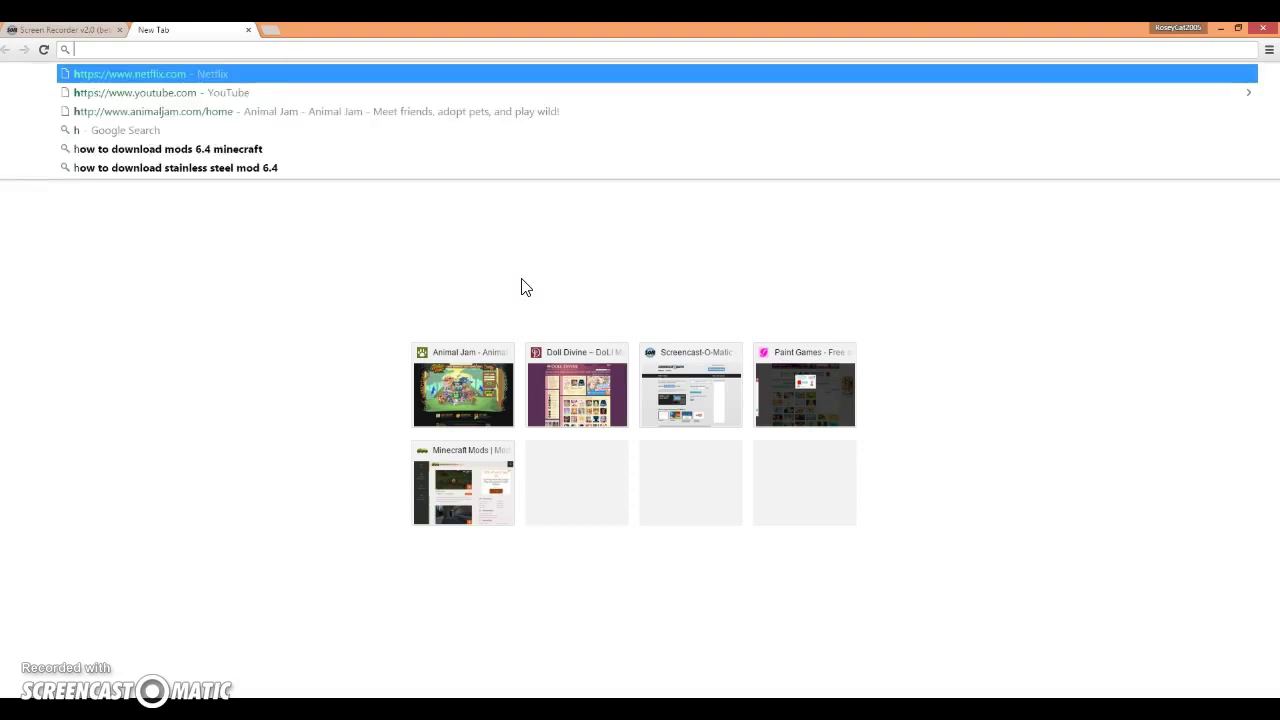
text(ope you like)
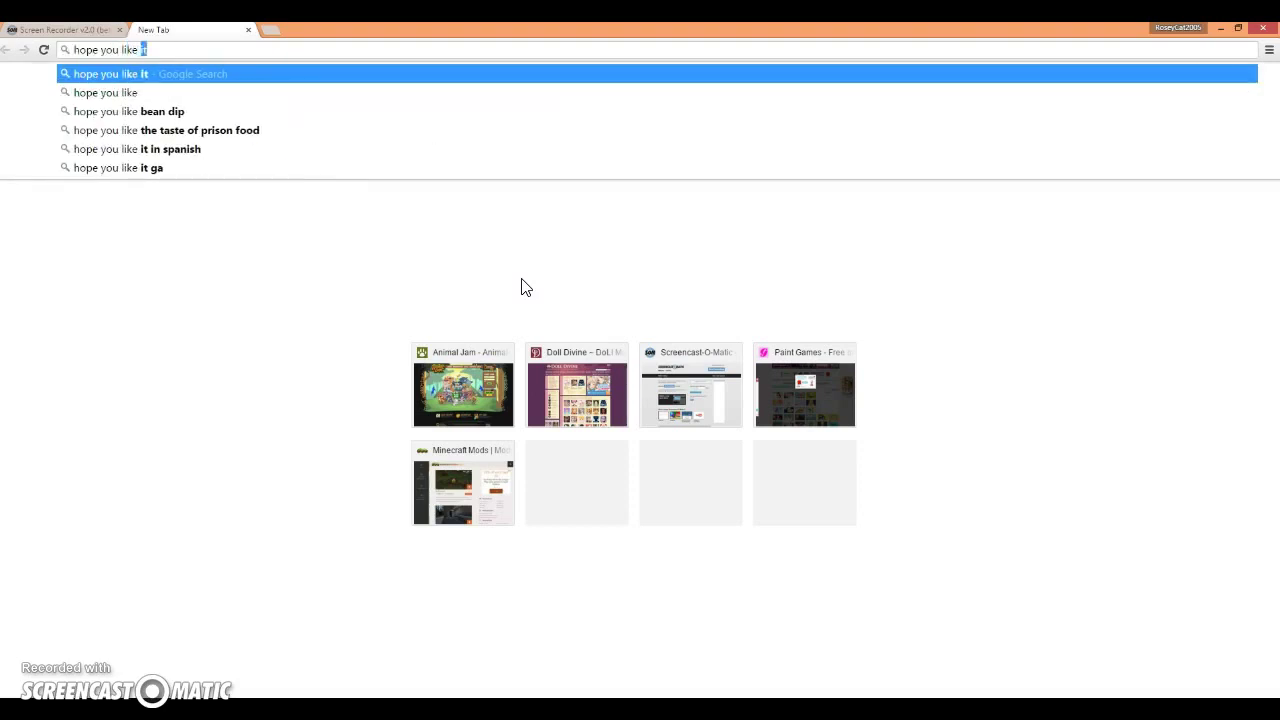
text(my )
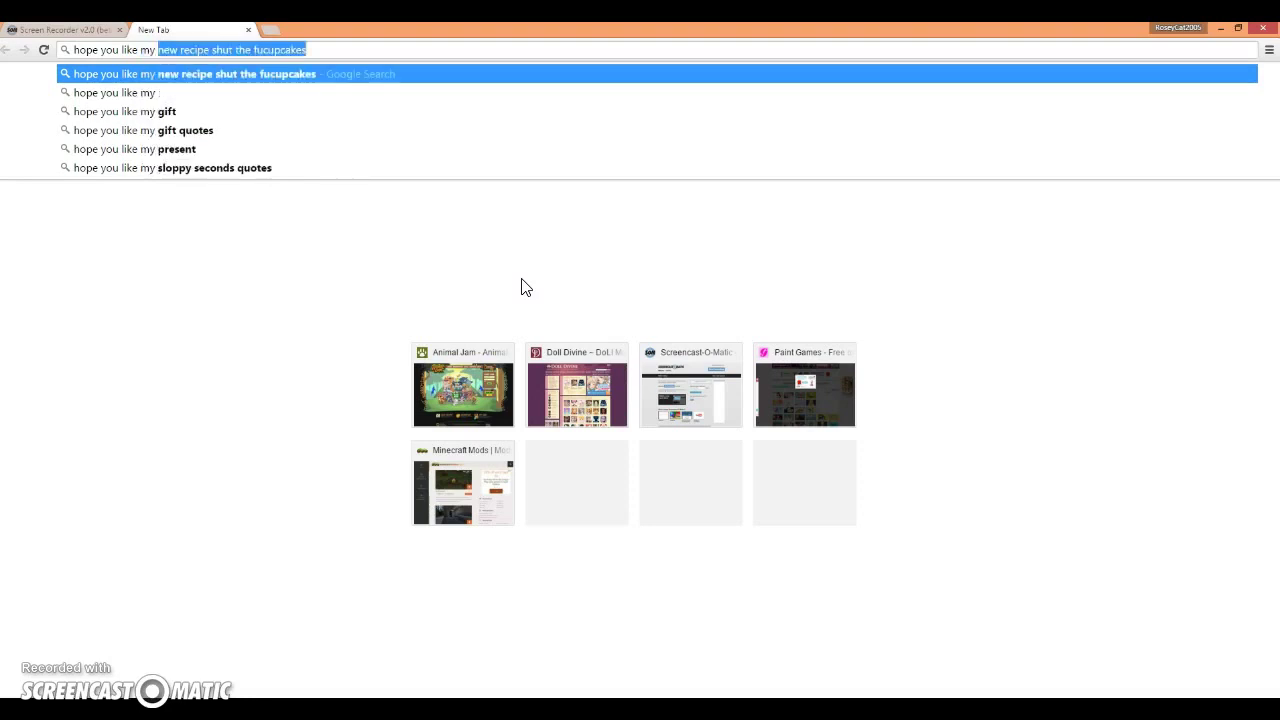
text(clifford painting)
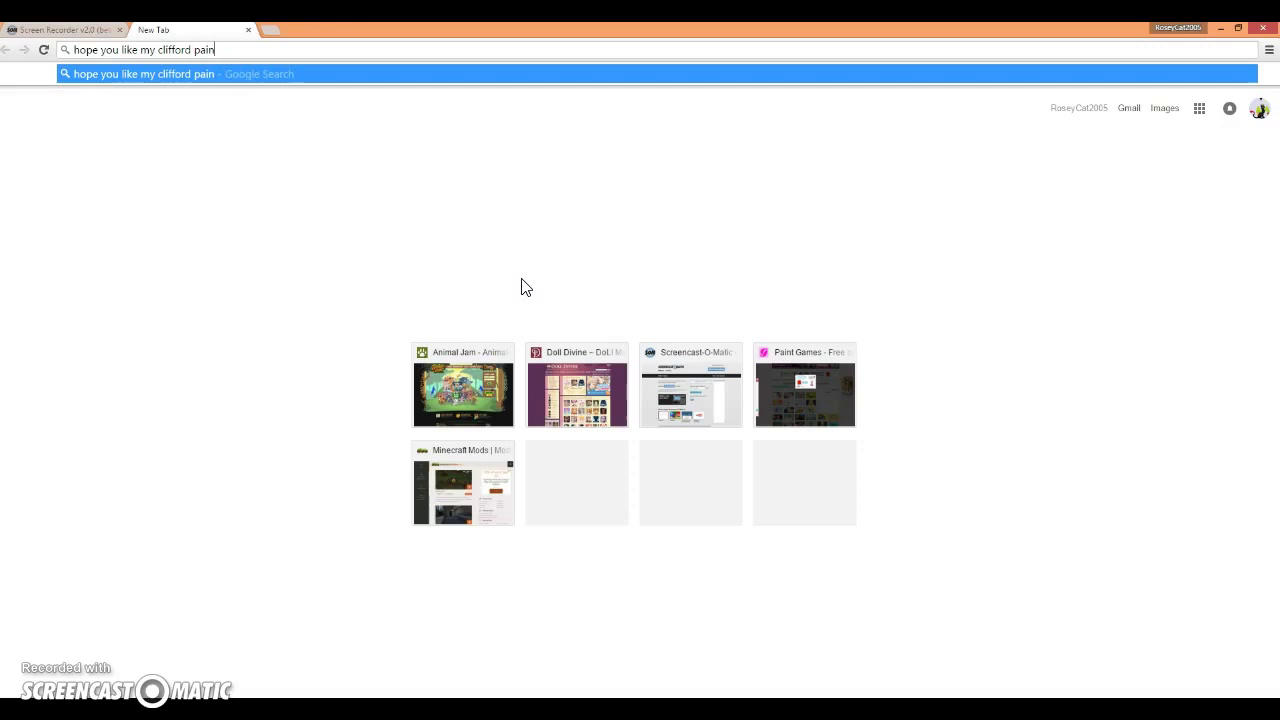
key(BackSpace)
key(BackSpace)
key(BackSpace)
key(BackSpace)
key(BackSpace)
key(BackSpace)
key(BackSpace)
key(BackSpace)
key(BackSpace)
key(BackSpace)
key(BackSpace)
key(BackSpace)
key(BackSpace)
key(BackSpace)
key(BackSpace)
key(BackSpace)
key(BackSpace)
key(BackSpace)
key(BackSpace)
key(BackSpace)
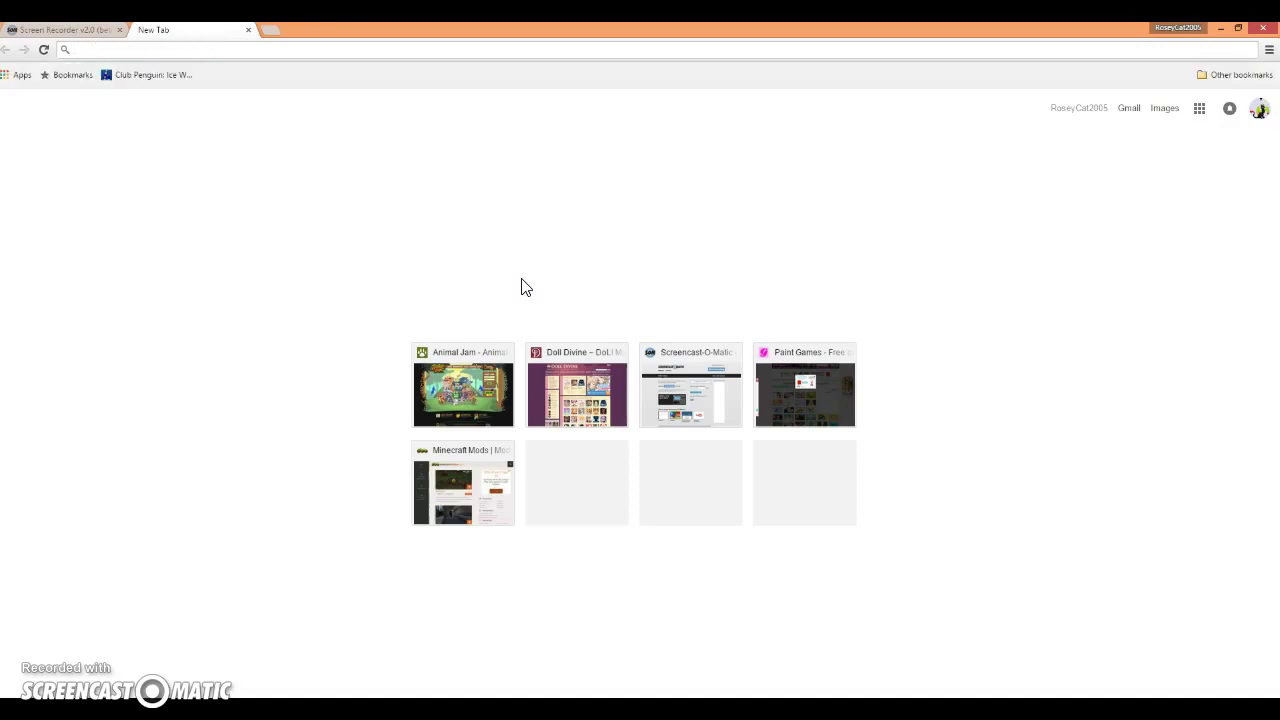
Write the message "my friens let me use her cliffor" without submitting it, and clear the text.
text(my friens let )
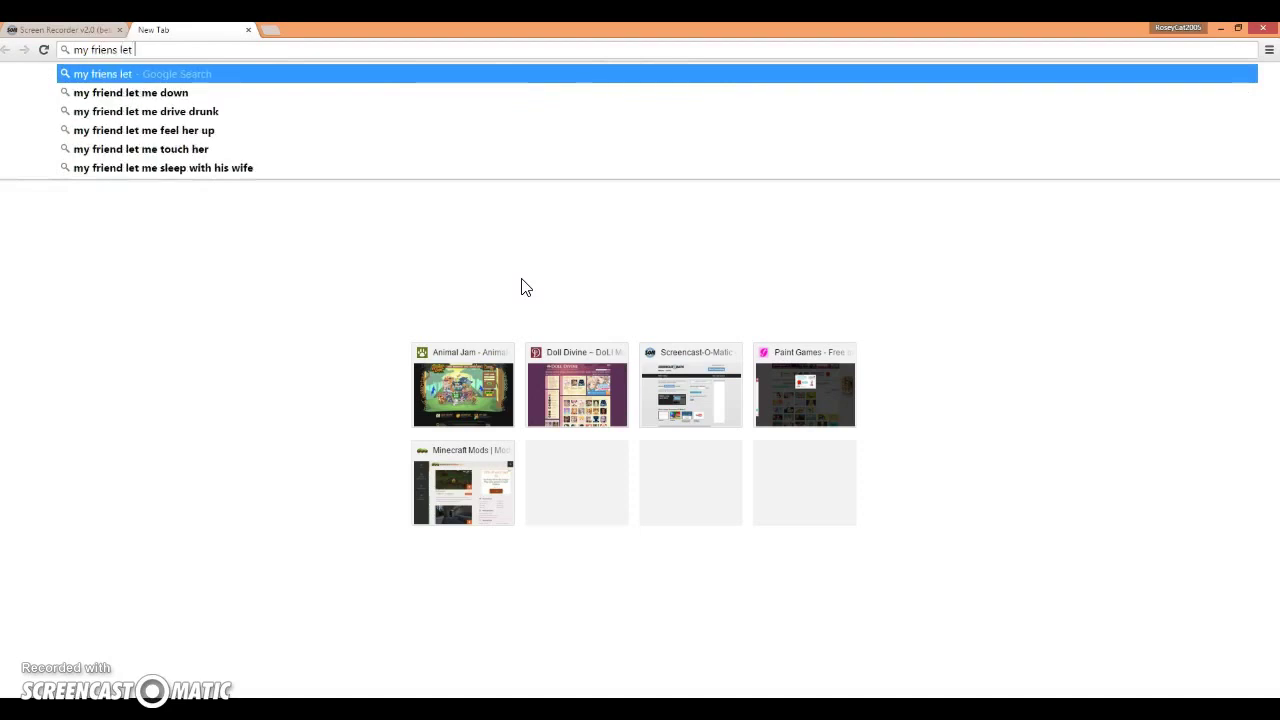
text(me )
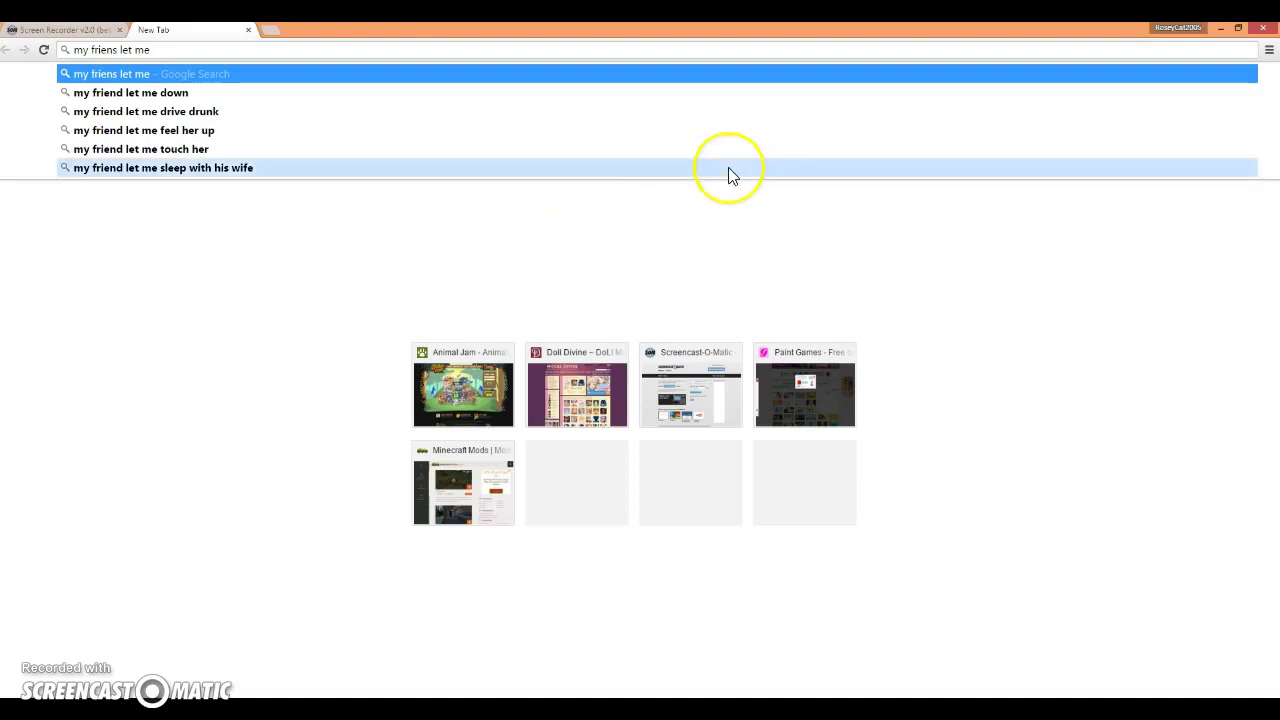
text( use)
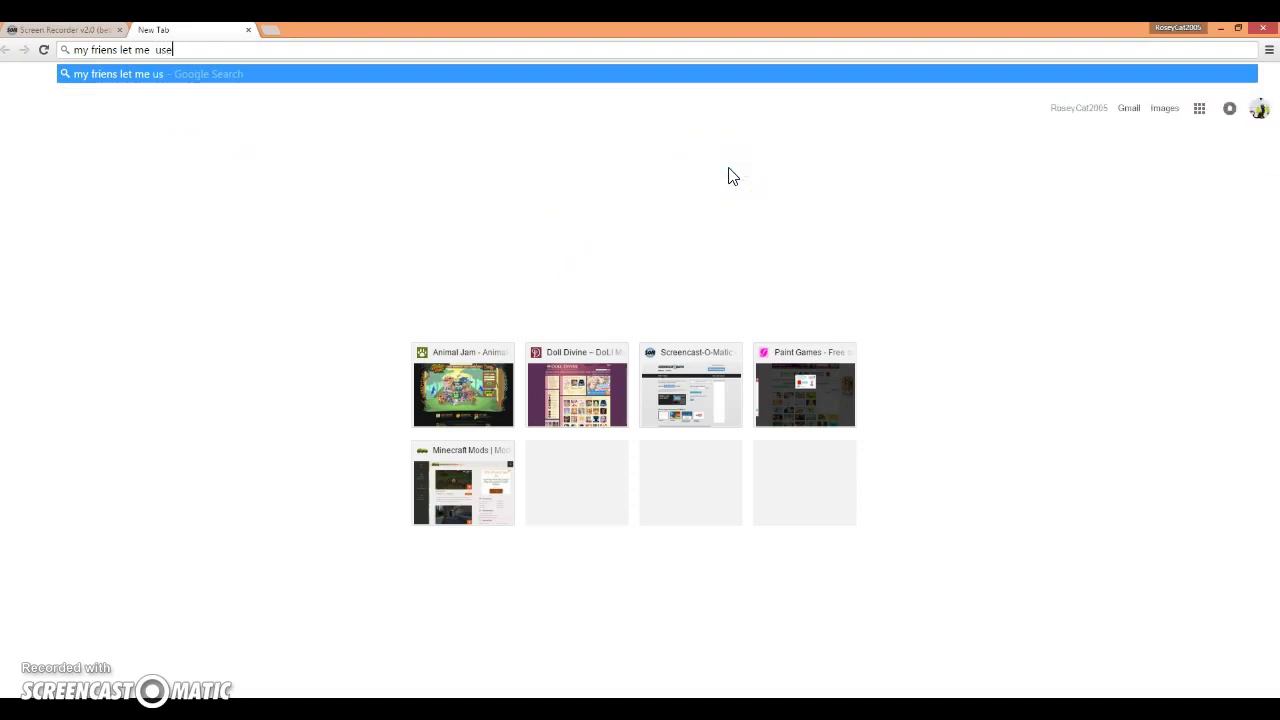
text( her)
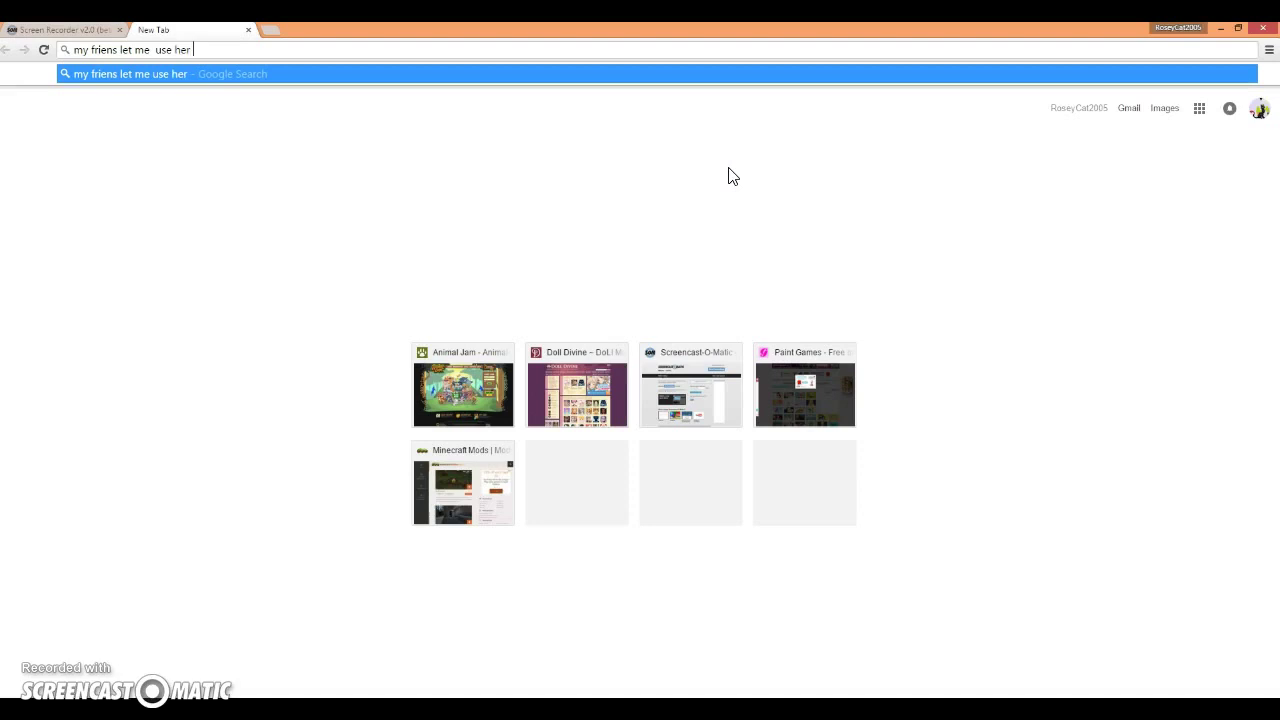
text( cliffor)
key(BackSpace)
key(BackSpace)
key(BackSpace)
key(BackSpace)
key(BackSpace)
key(BackSpace)
key(BackSpace)
key(BackSpace)
key(BackSpace)
key(BackSpace)
key(BackSpace)
key(BackSpace)
key(BackSpace)
key(BackSpace)
key(BackSpace)
key(BackSpace)
key(BackSpace)
key(BackSpace)
key(BackSpace)
key(BackSpace)
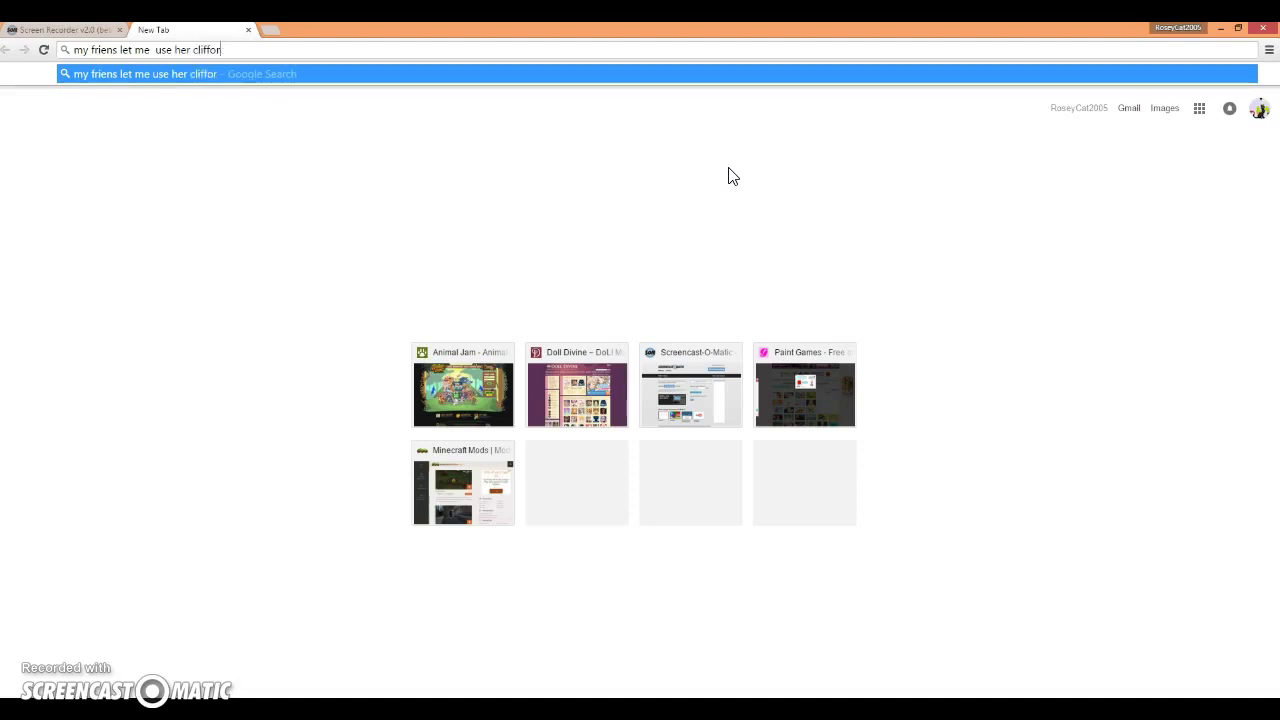
key(BackSpace)
key(BackSpace)
key(BackSpace)
key(BackSpace)
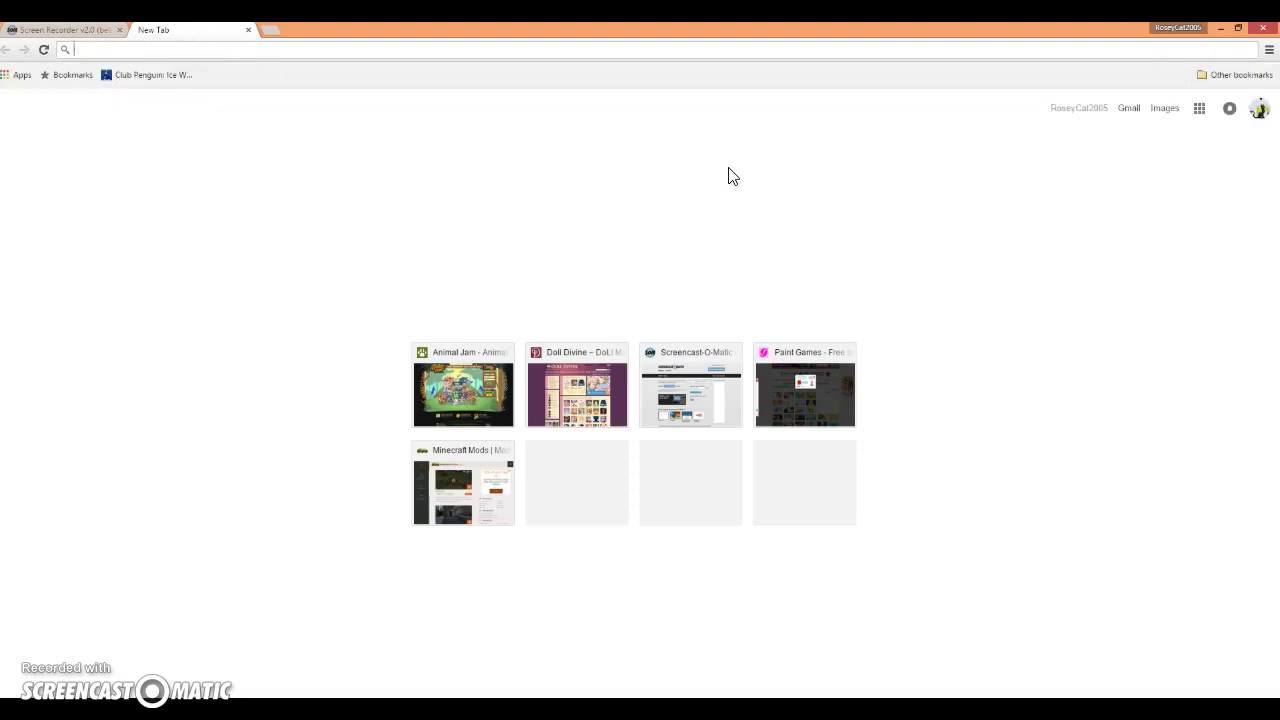
Write the message "bye" without submitting it, and clear the text.
text(bye)
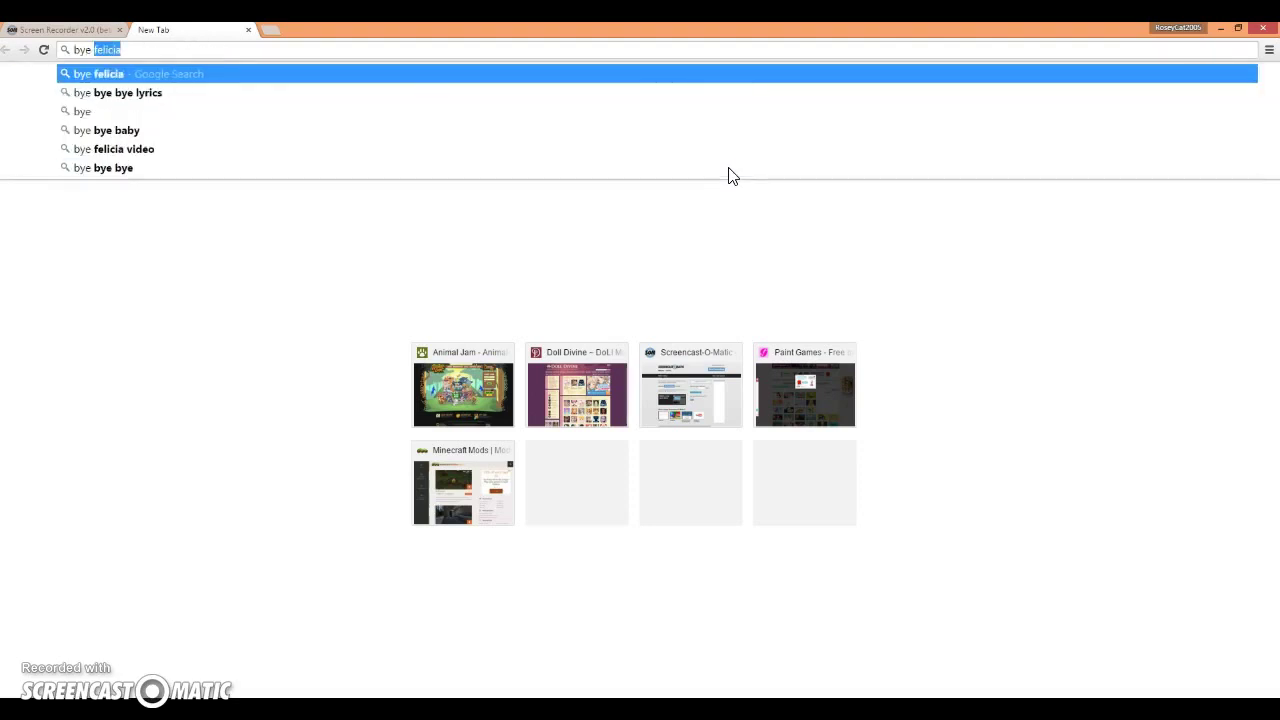
key(BackSpace)
key(BackSpace)
key(BackSpace)
key(BackSpace)
key(BackSpace)
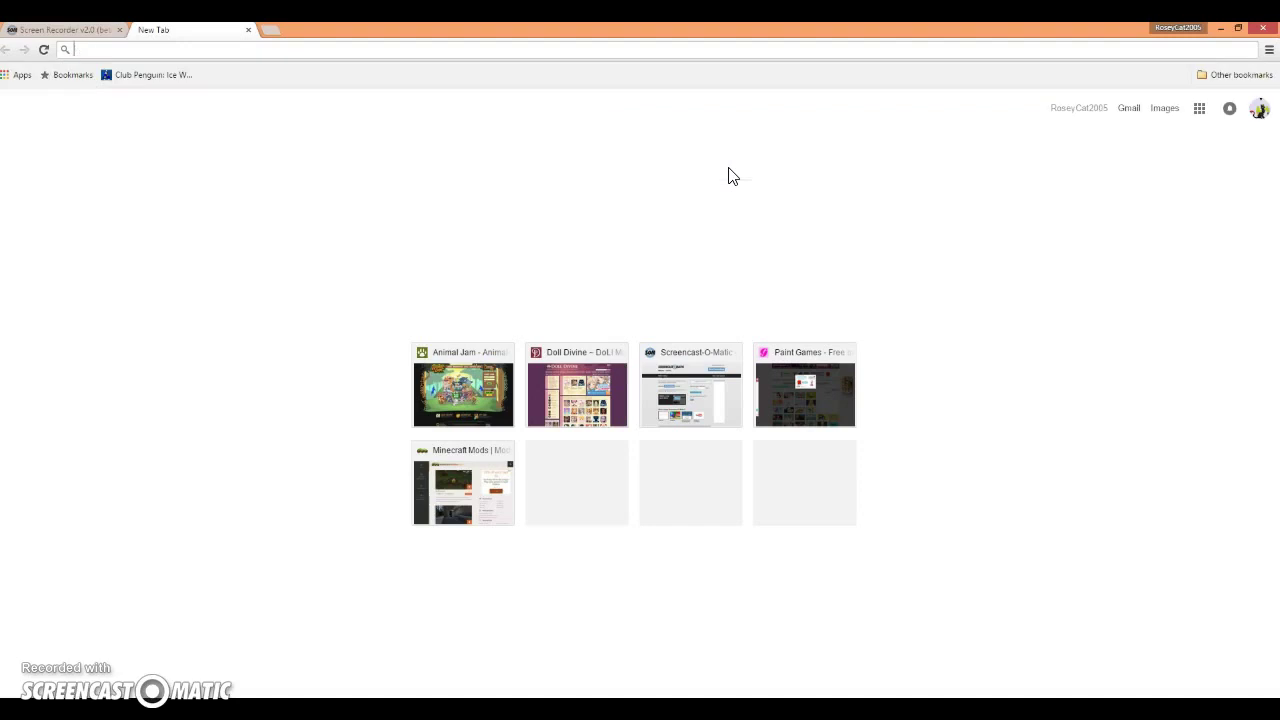
Write the message "wow i did that quick" without submitting it, and clear the text.
text(w)
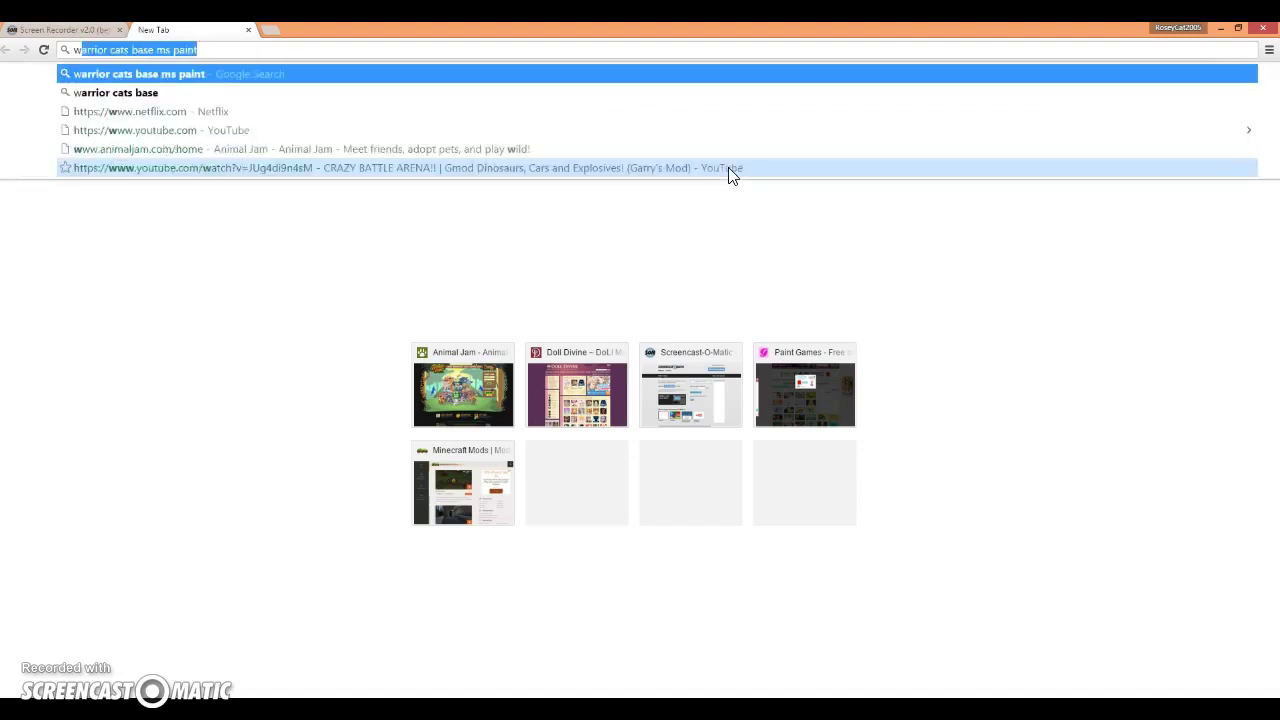
text(ow i)
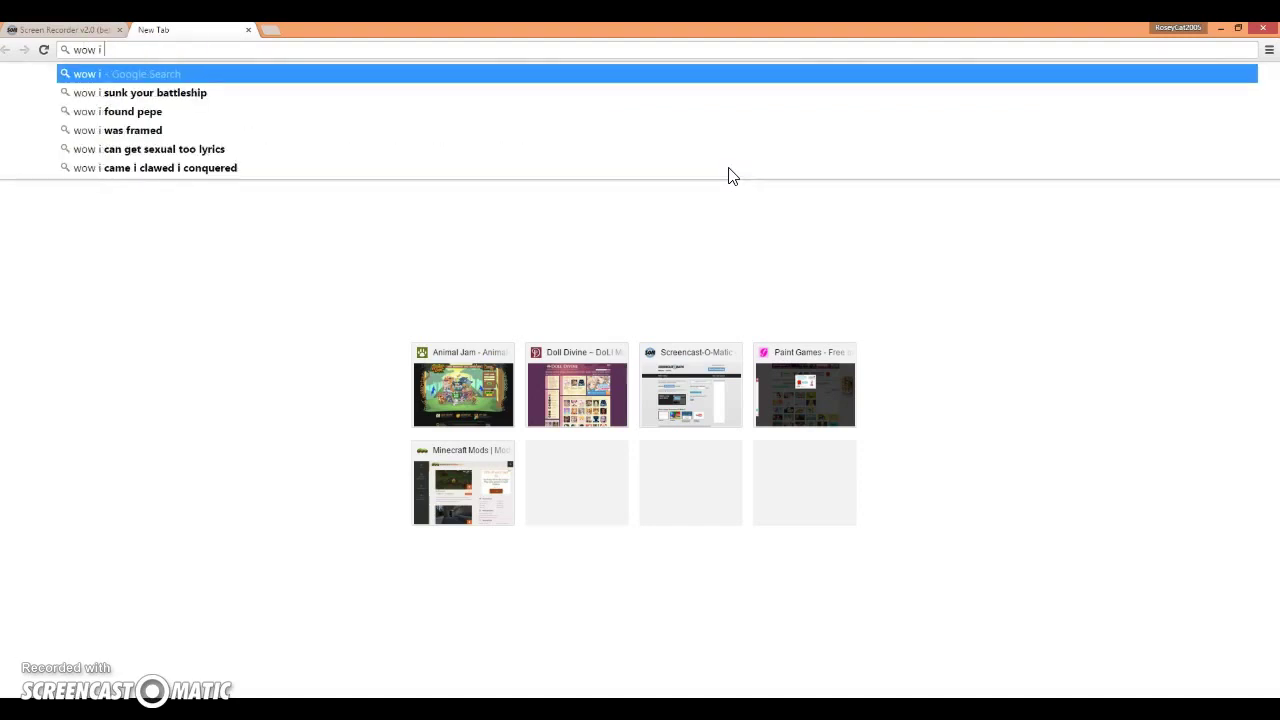
text( did th)
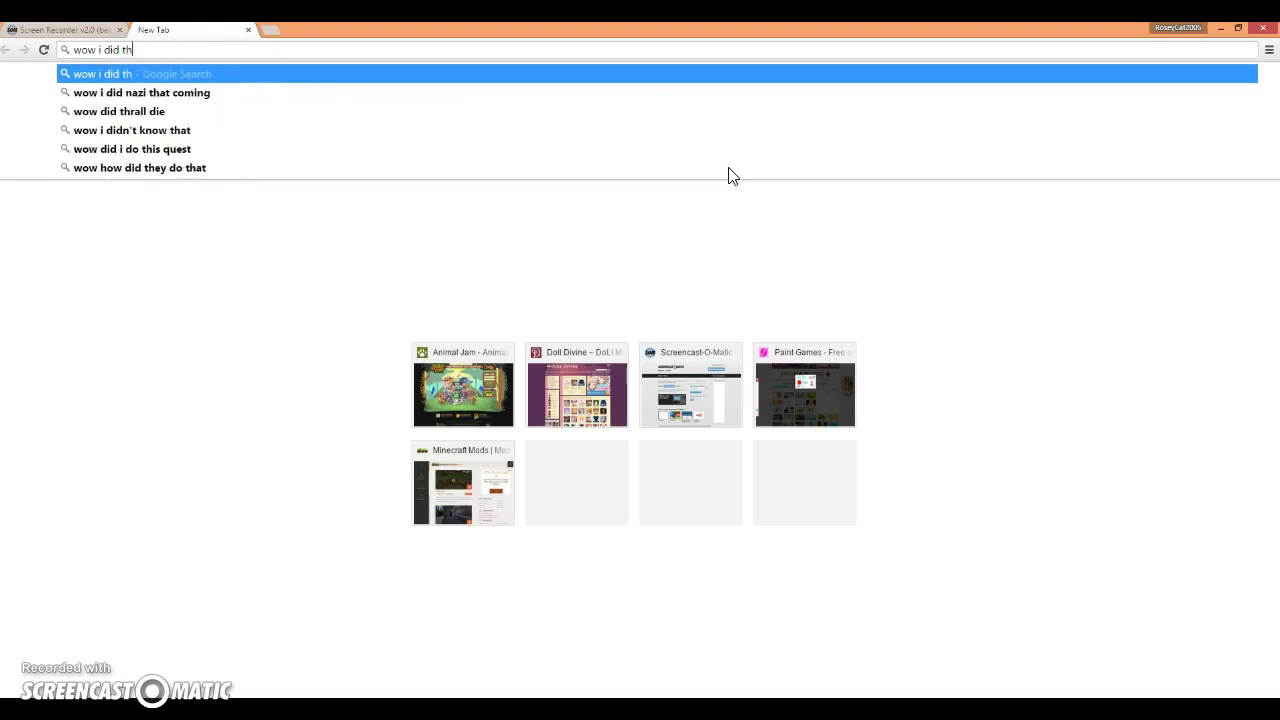
text(at quick)
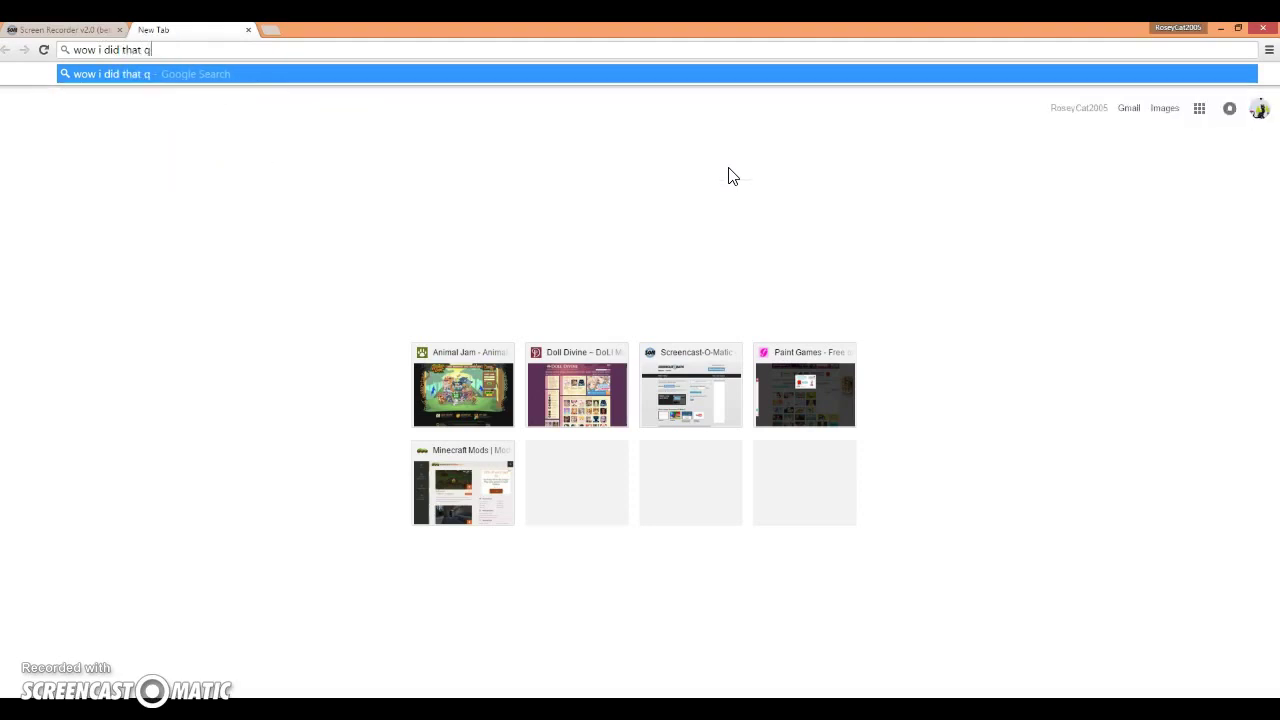
key(BackSpace)
key(BackSpace)
key(BackSpace)
key(BackSpace)
key(BackSpace)
key(BackSpace)
key(BackSpace)
key(BackSpace)
key(BackSpace)
key(BackSpace)
key(BackSpace)
key(BackSpace)
key(BackSpace)
key(BackSpace)
key(BackSpace)
key(BackSpace)
key(BackSpace)
key(BackSpace)
key(BackSpace)
key(BackSpace)
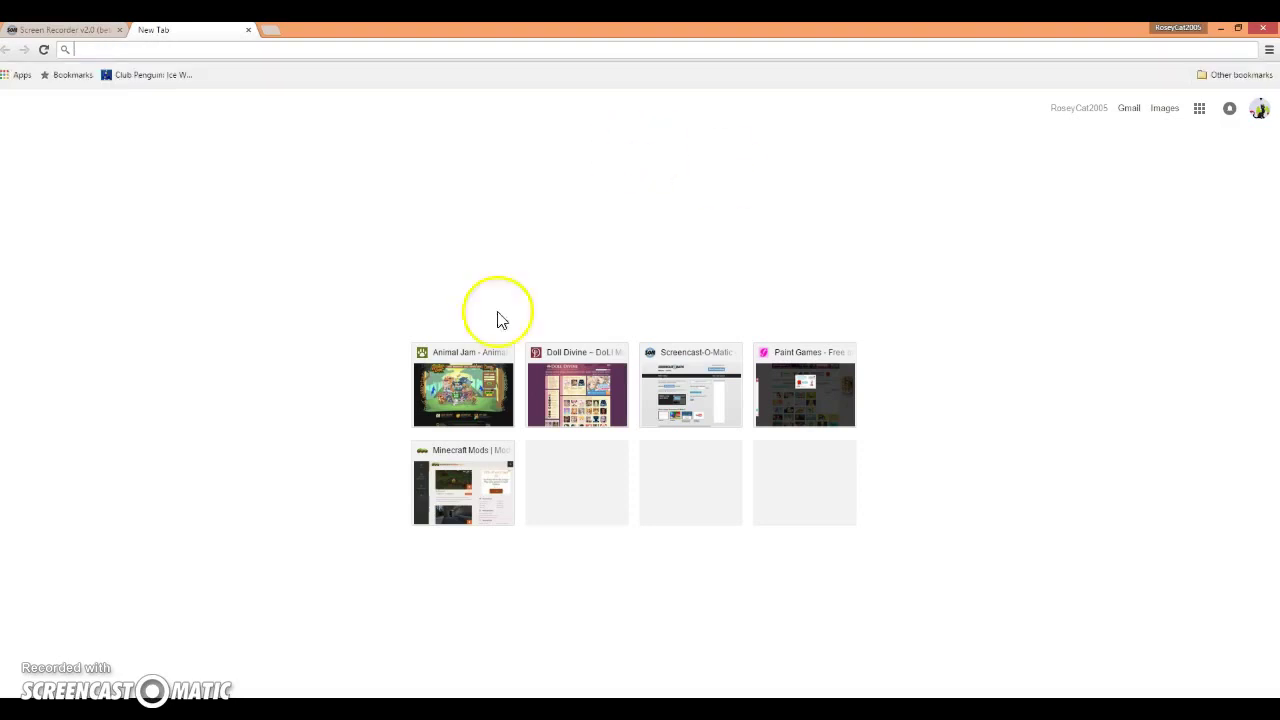
Write the closing message "bye fellow kitt" in the empty new tab without submitting it.
text(b)
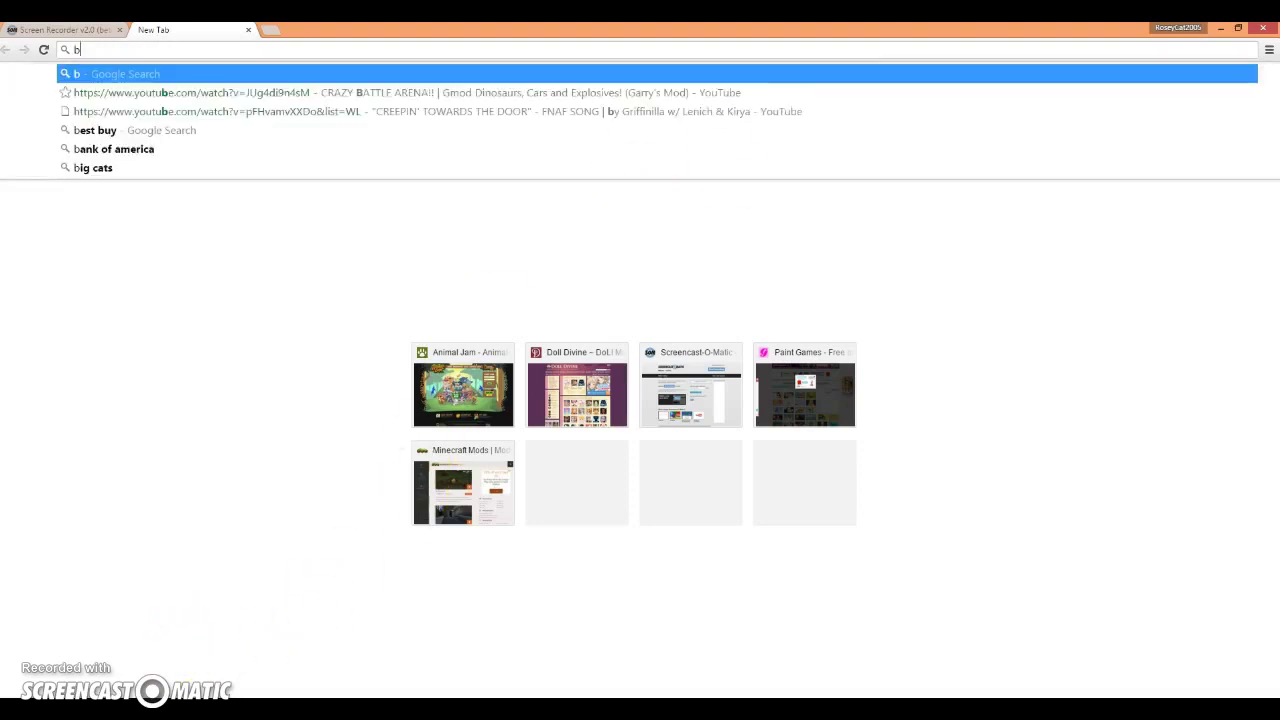
text(ye fellow ki)
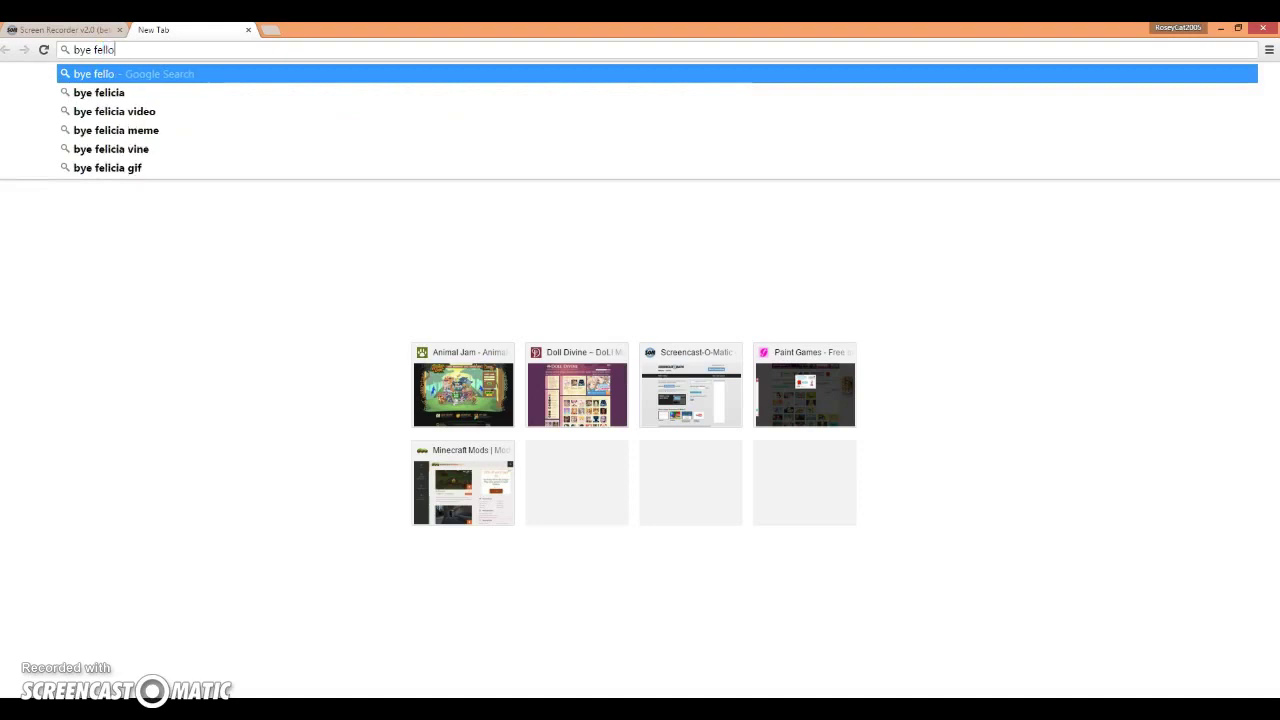
text(tt)
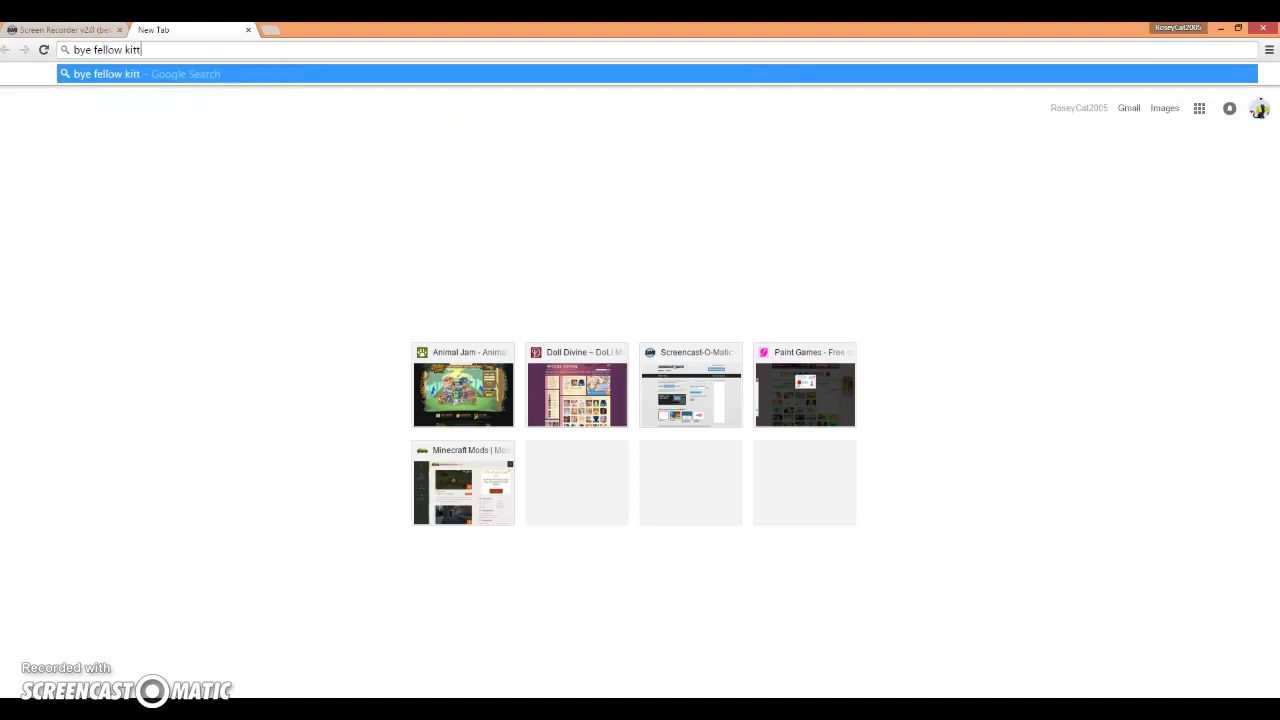